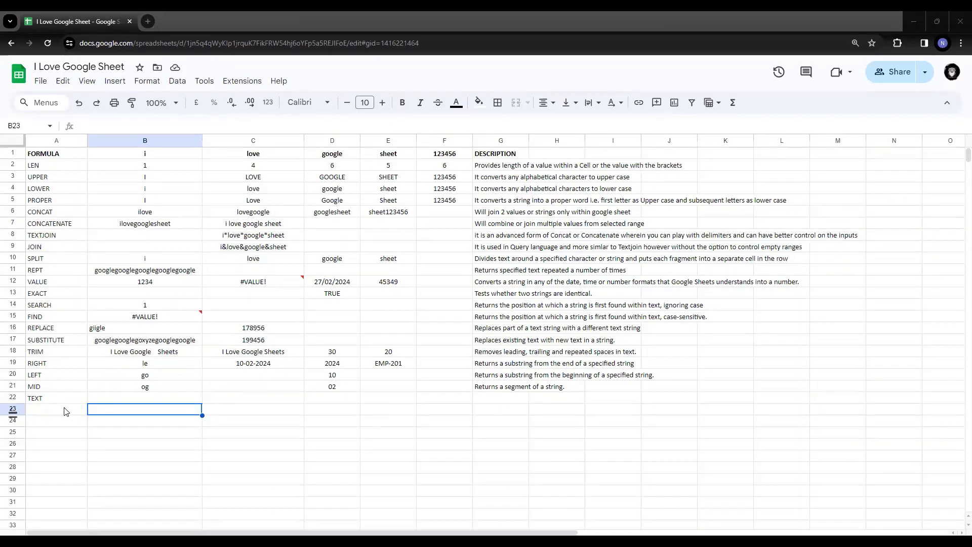
Step: Enter the description "Converts a number to text according to a specified format." for the TEXT row in cell G22
click(69, 402)
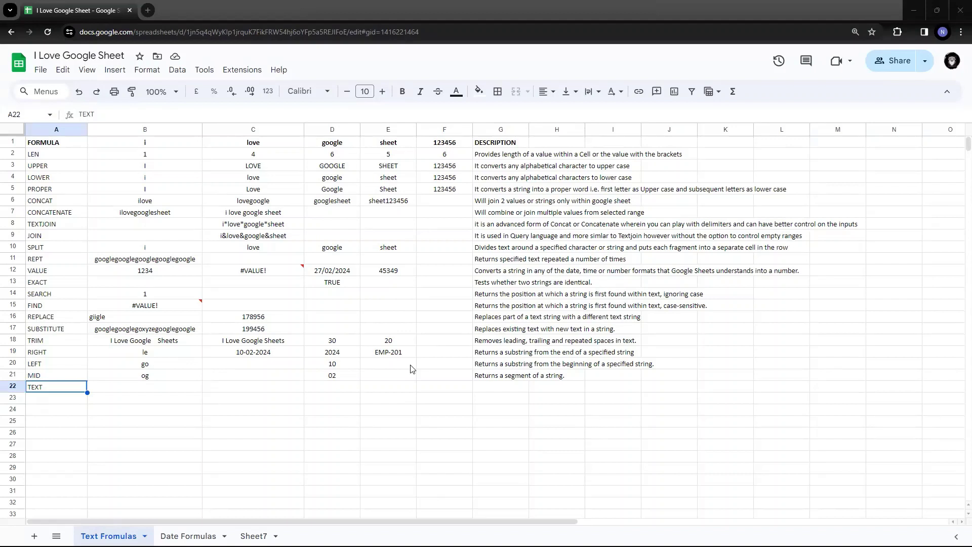
key(Right)
key(Right)
key(Right)
key(Right)
key(Right)
key(Right)
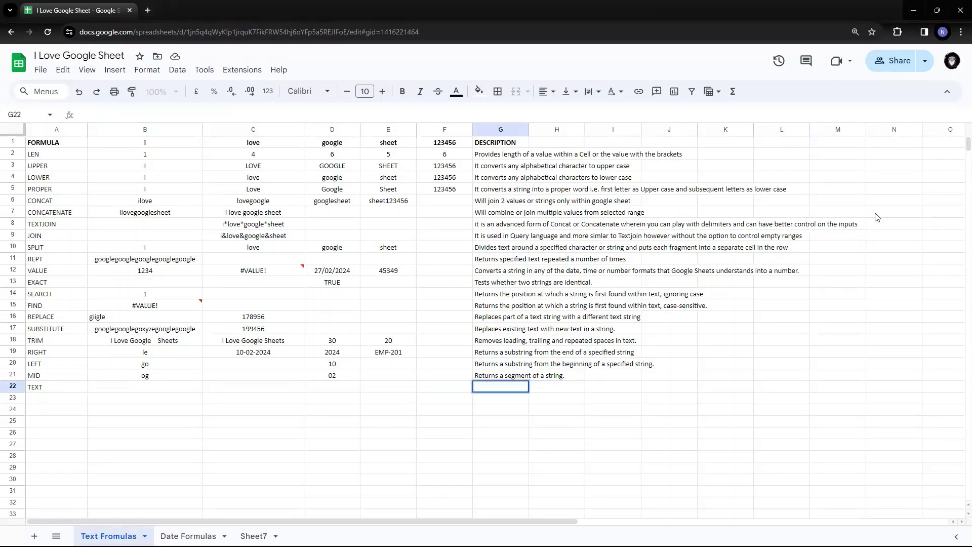
text(Converts a number to text according to a specified format.)
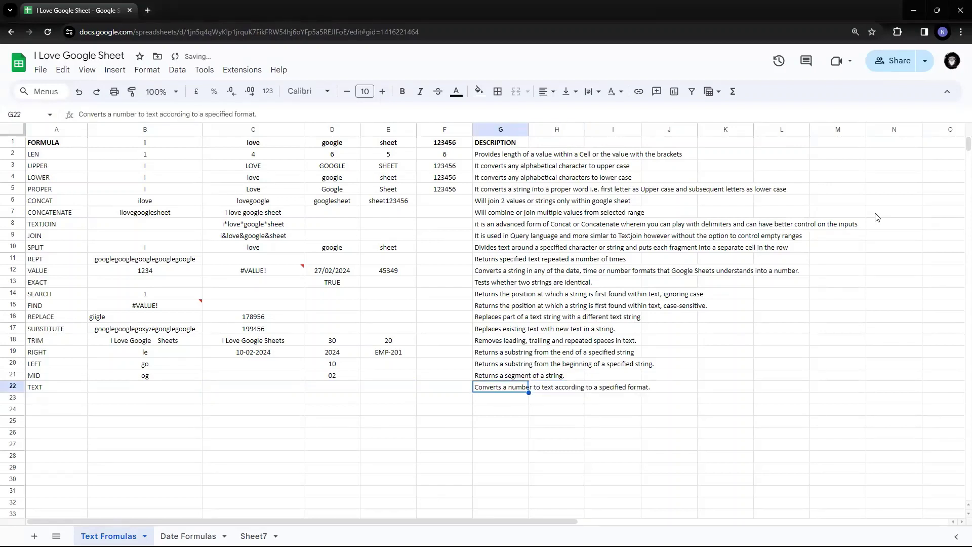
Step: Enter the formula =text(1,"0.00") in cell B22 to format the number 1 with two decimals
key(Left)
key(Left)
key(Left)
key(Left)
key(Left)
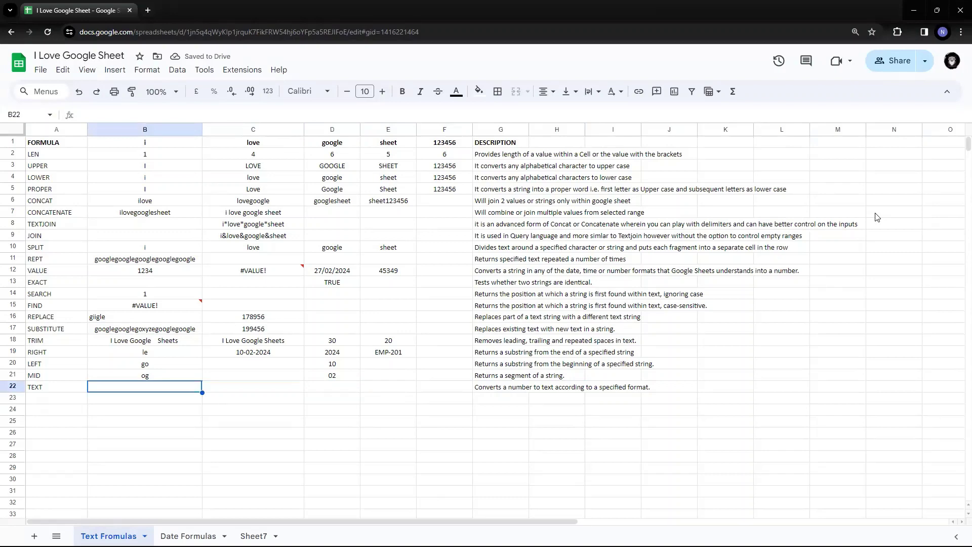
text(=)
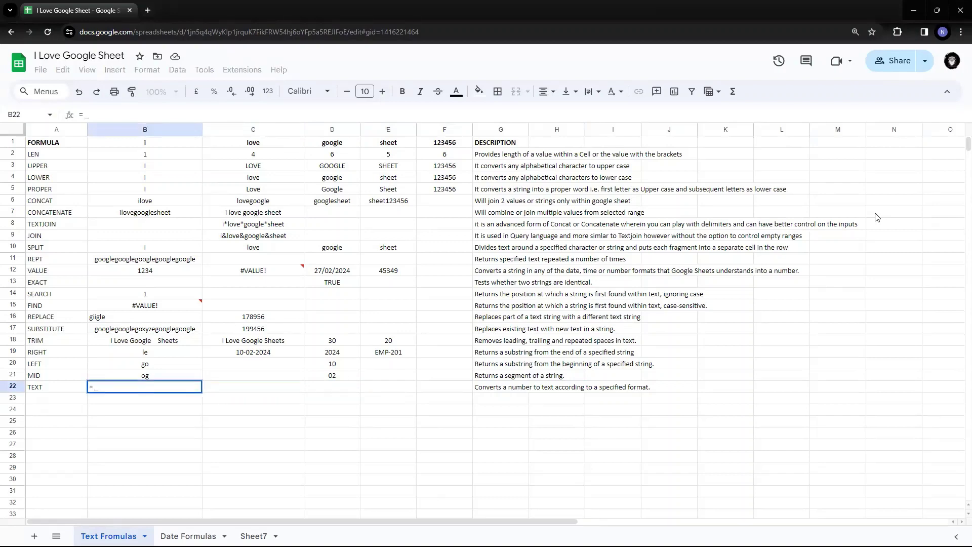
text(text)
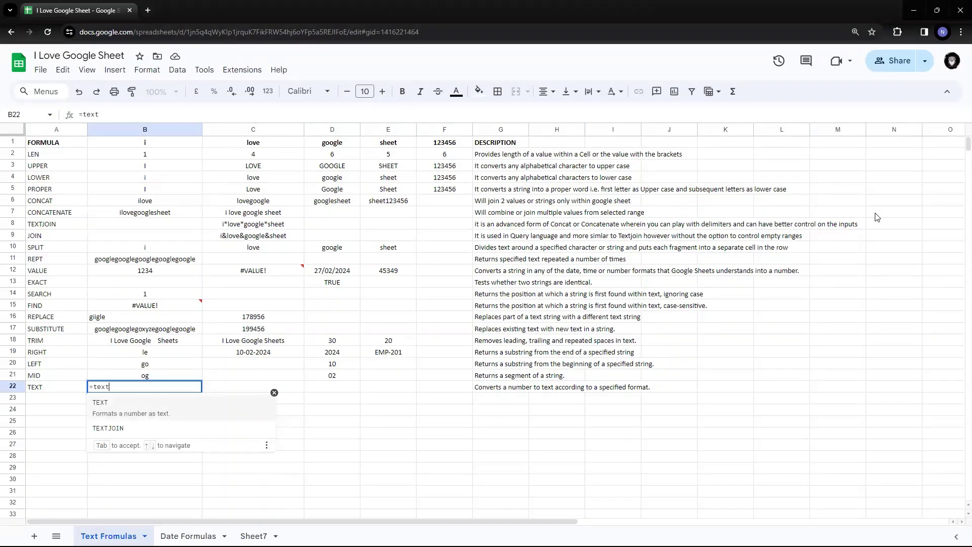
text(()
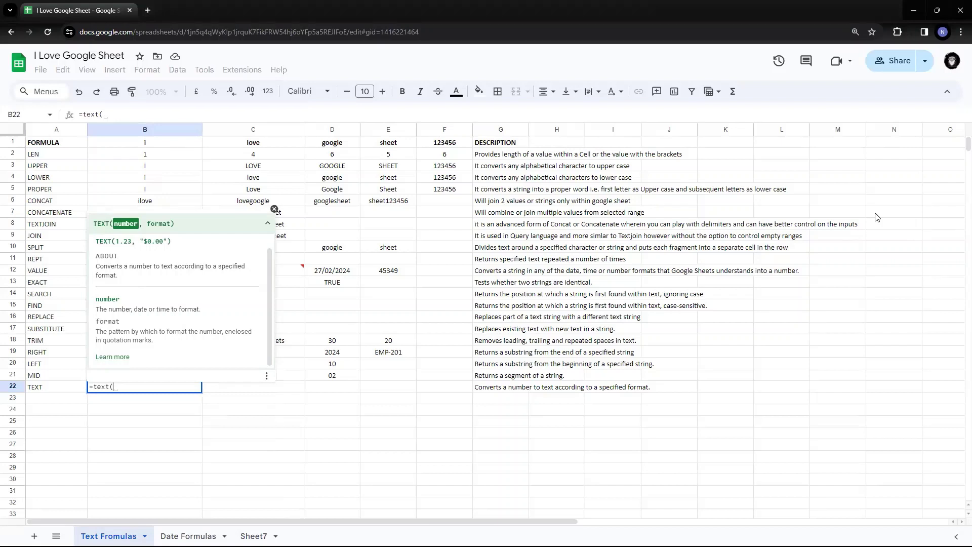
text(1)
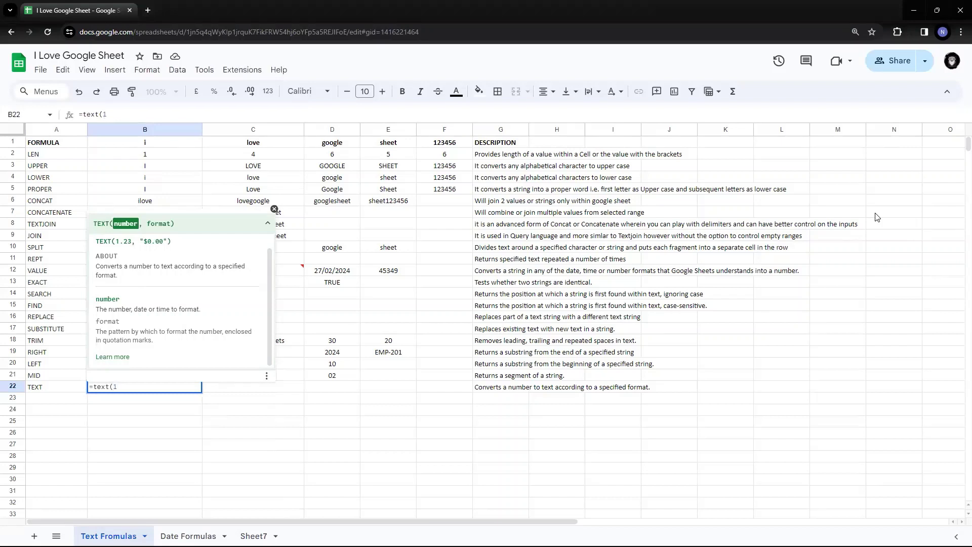
text(,)
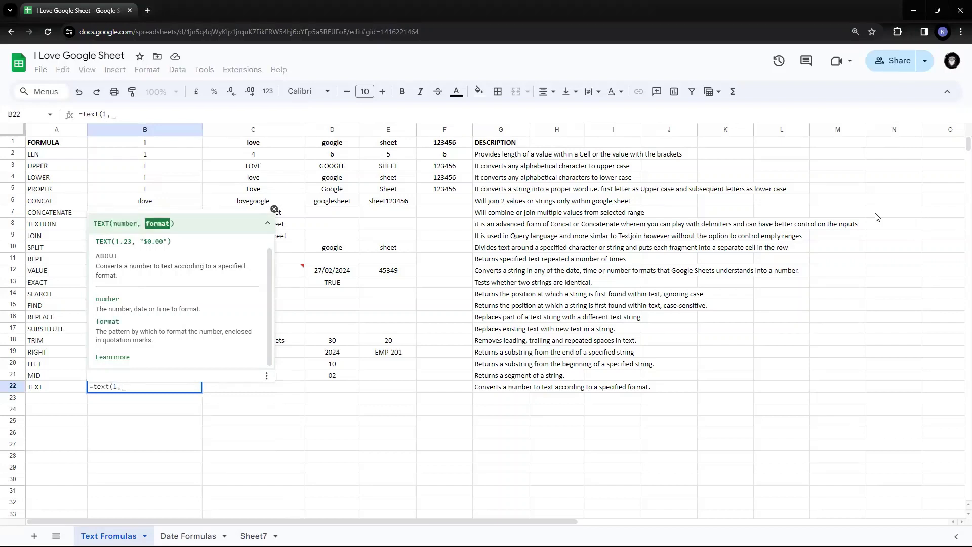
text(")
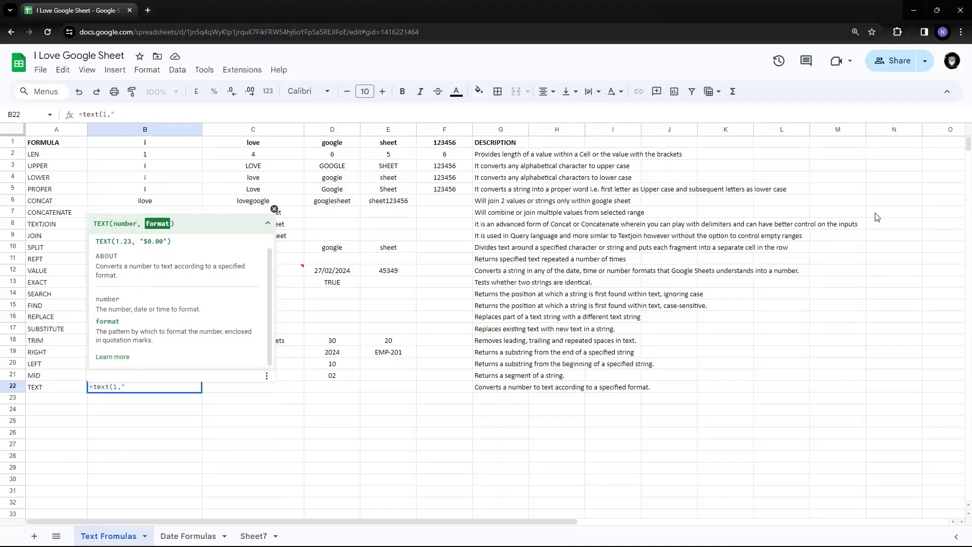
text(0.00)
text("))
text(")
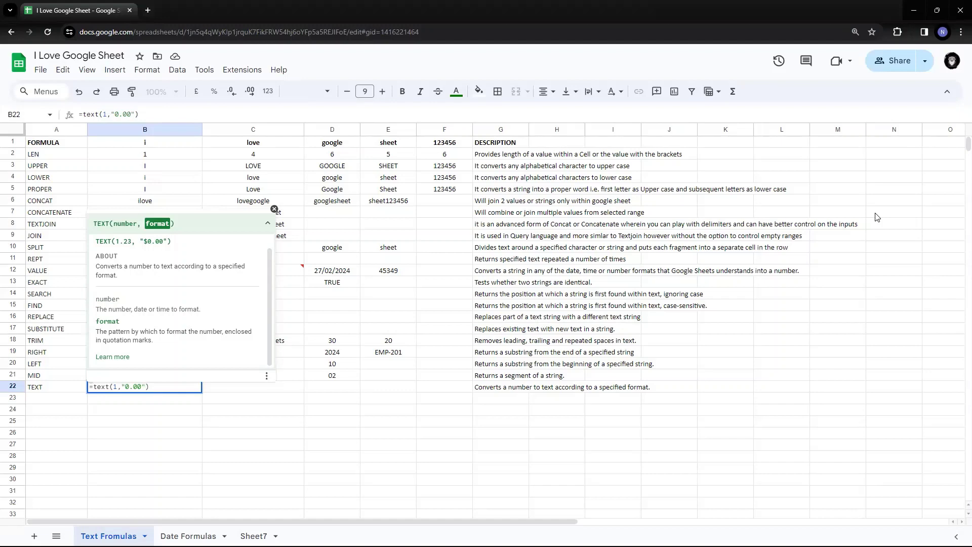
key(Return)
key(Up)
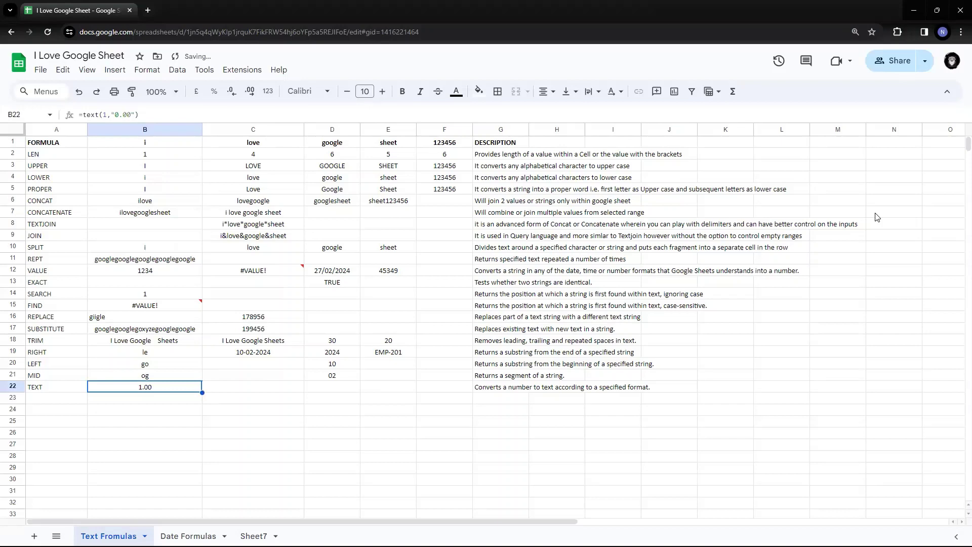
key(Left)
key(Right)
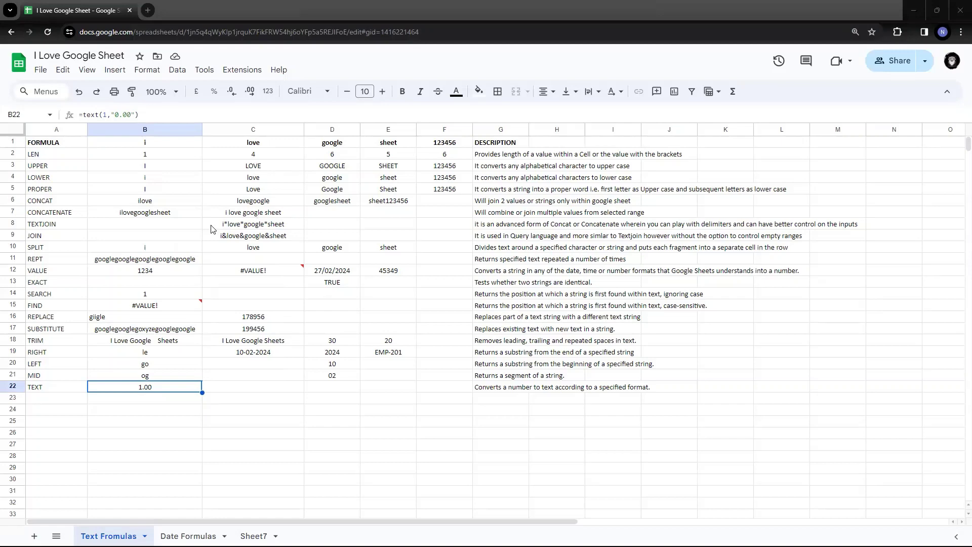
Step: Change the format argument of the TEXT formula in cell B22 to "0.*0"
double_click(178, 387)
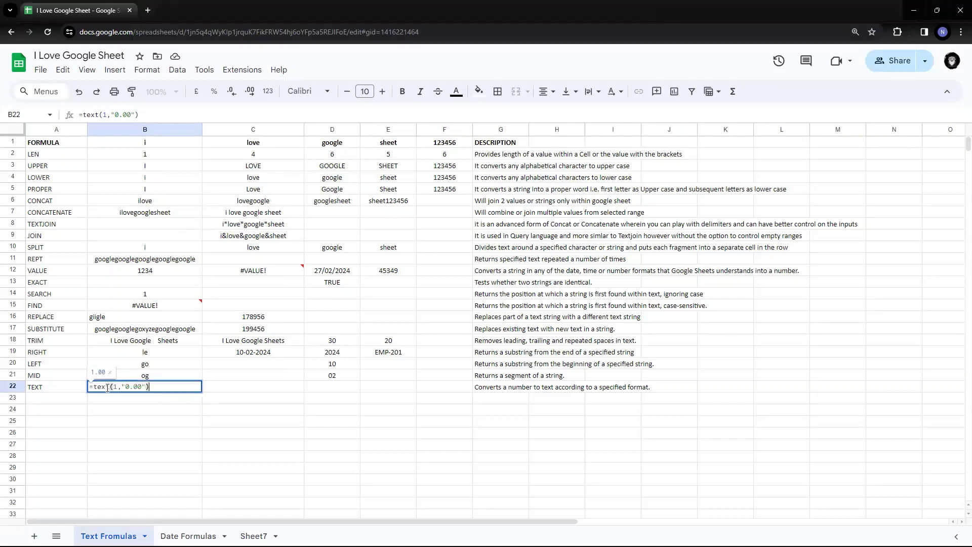
drag(123, 388, 142, 387)
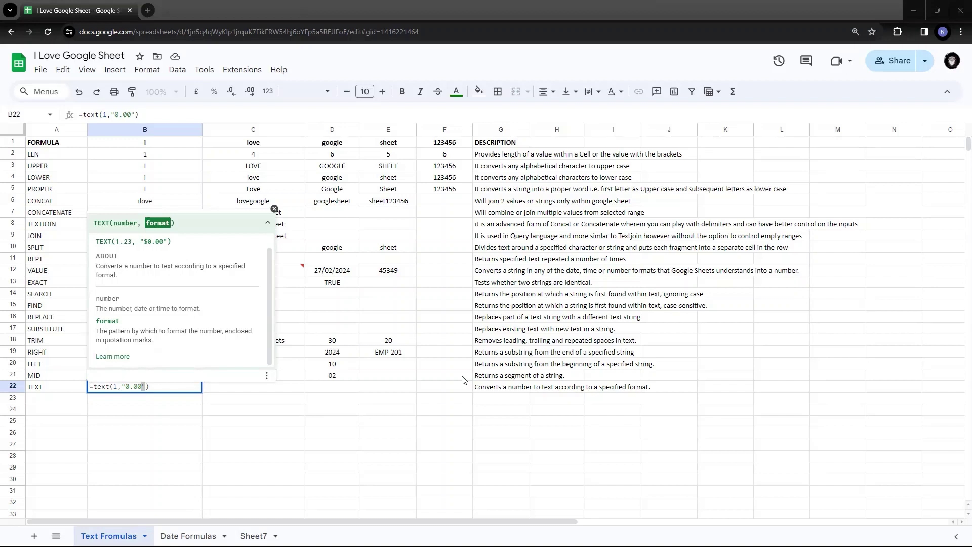
double_click(140, 387)
key(Left)
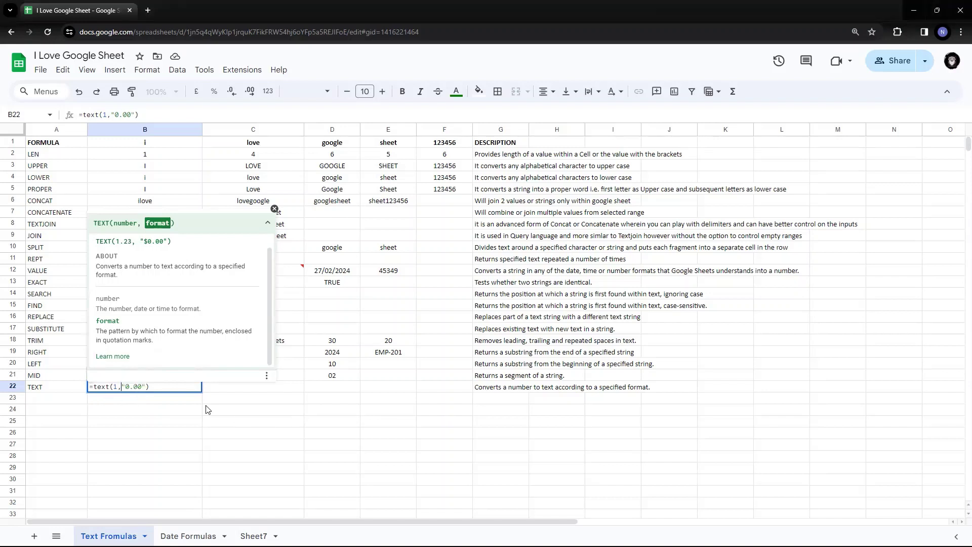
key(Delete)
key(Return)
key(Up)
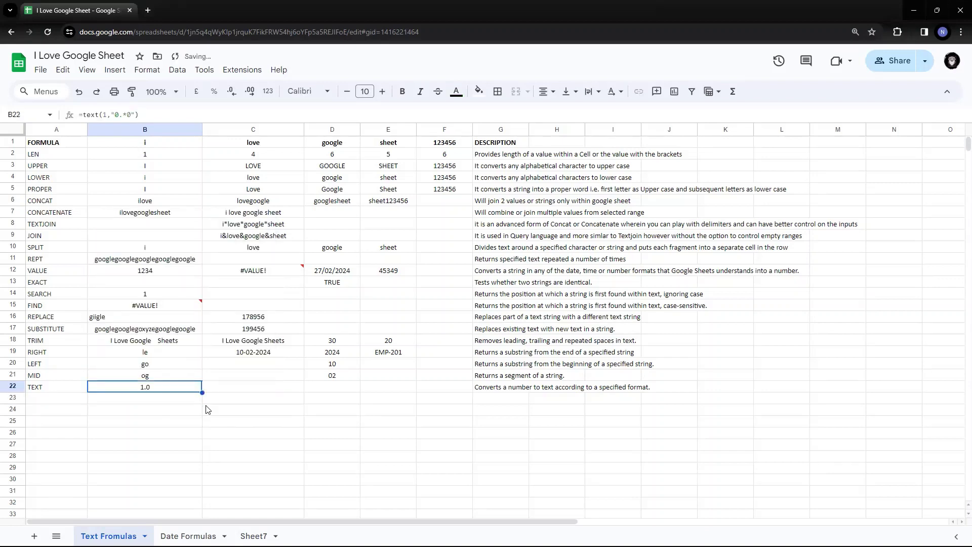
Step: Try a lone asterisk as the format by changing the formula in cell B22 to =text(1,"*")
key(Return)
key(Left)
key(shift+Right)
key(shift+Right)
key(shift+Right)
key(shift+Right)
key(BackSpace)
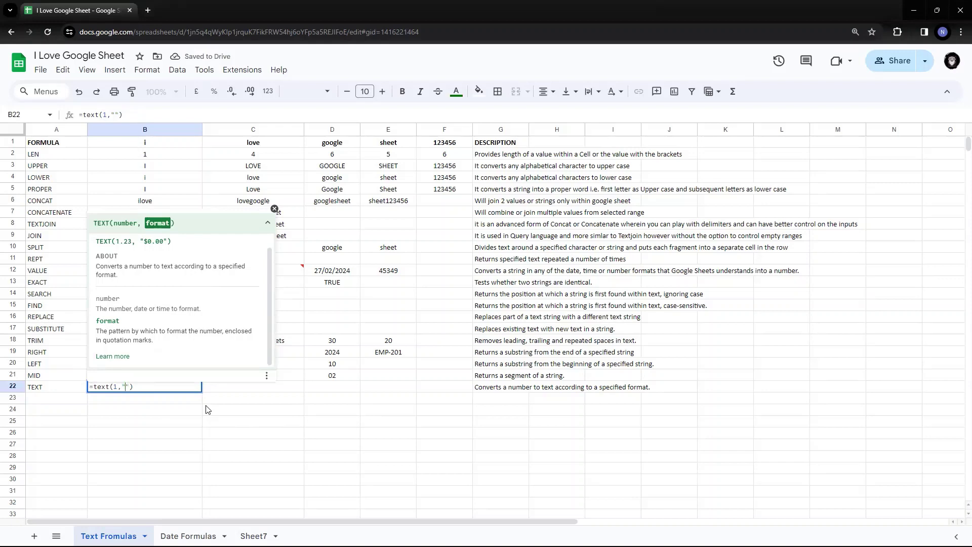
key(ctrl+a)
key(Return)
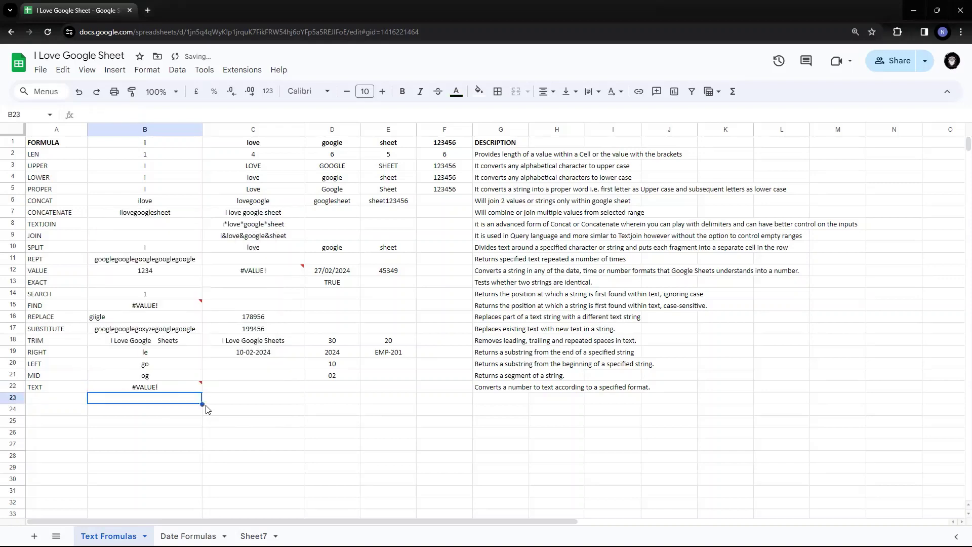
key(Up)
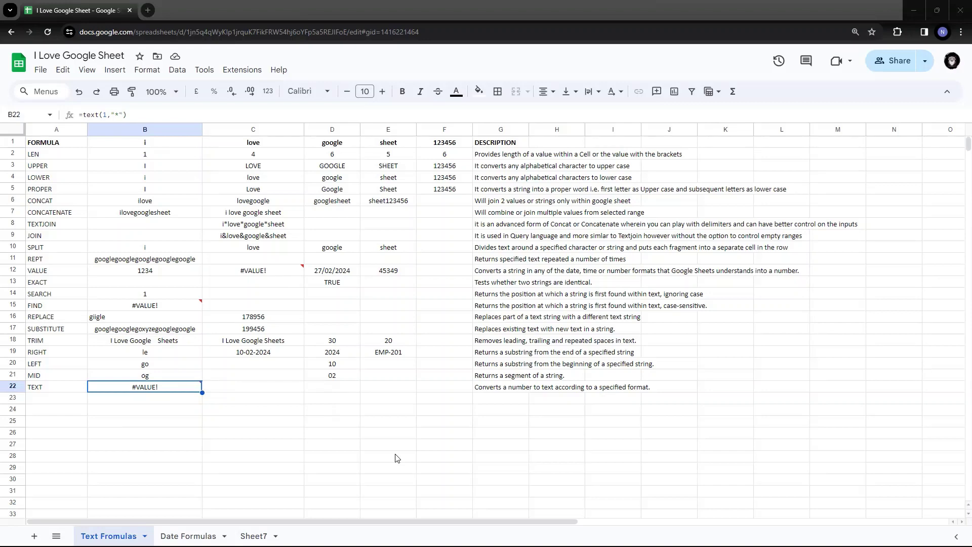
Step: Clear the TEXT formula from cell B22 and enter the format code d in cell B23
key(Delete)
click(192, 398)
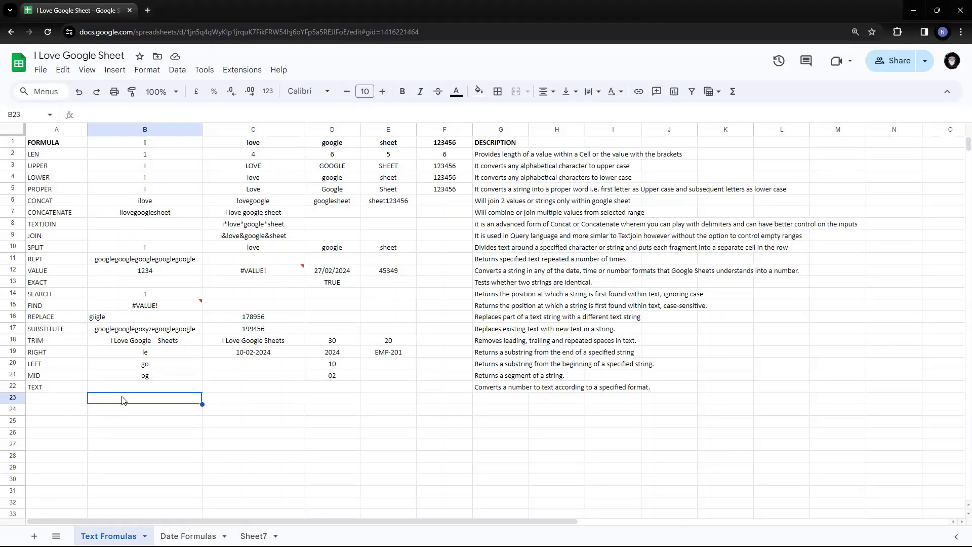
text(d)
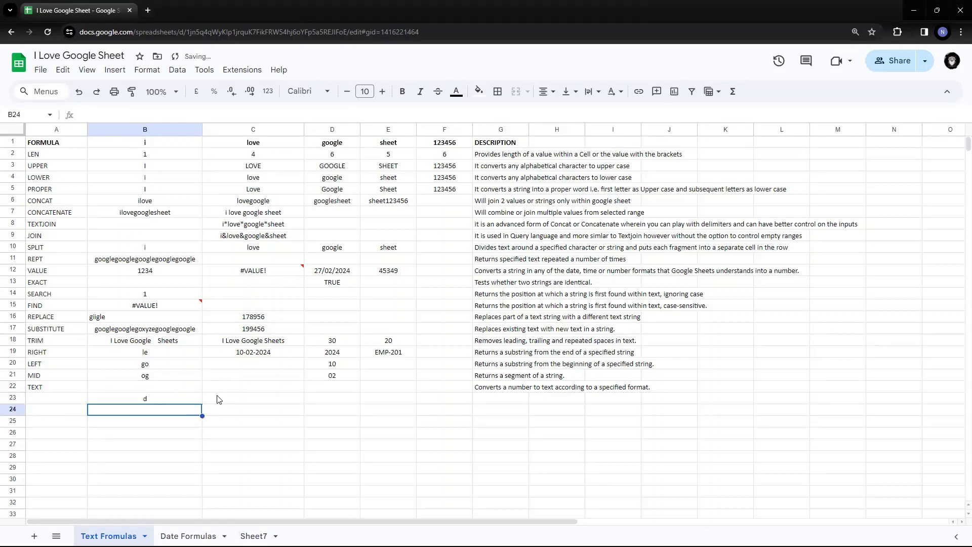
click(218, 399)
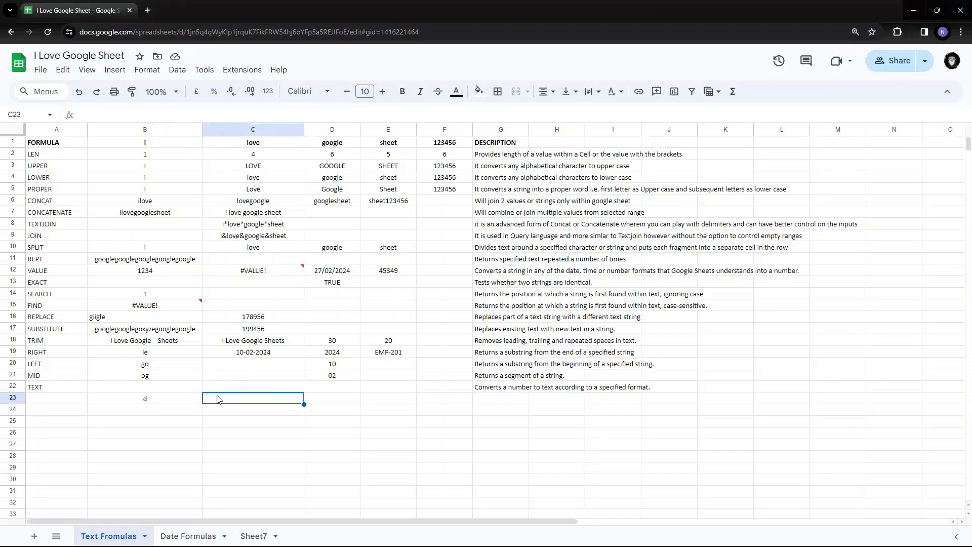
text(a month to one digit)
key(Escape)
key(Up)
key(Up)
key(Up)
key(Up)
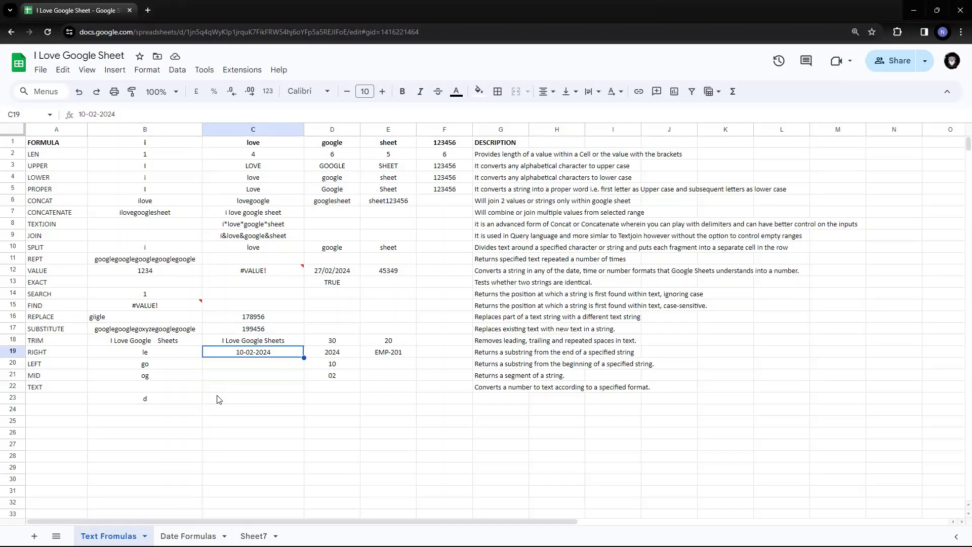
key(Down)
key(Down)
key(Down)
key(Down)
key(Down)
key(Up)
text(=)
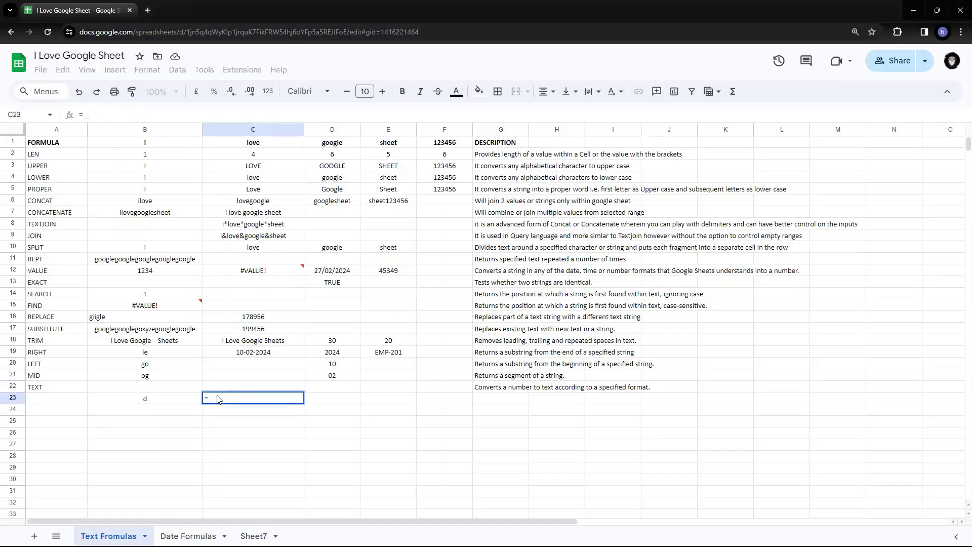
key(Escape)
key(Up)
key(Up)
key(Up)
key(Up)
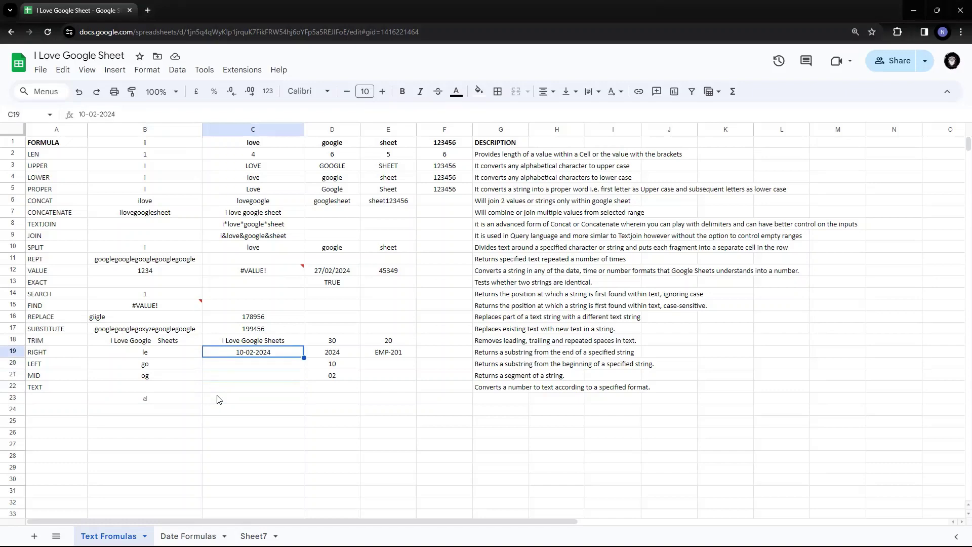
Step: Enter the formula =text(C19,"d") in cell C23 to extract the day from the date in C19
key(Down)
key(Down)
key(Down)
key(Down)
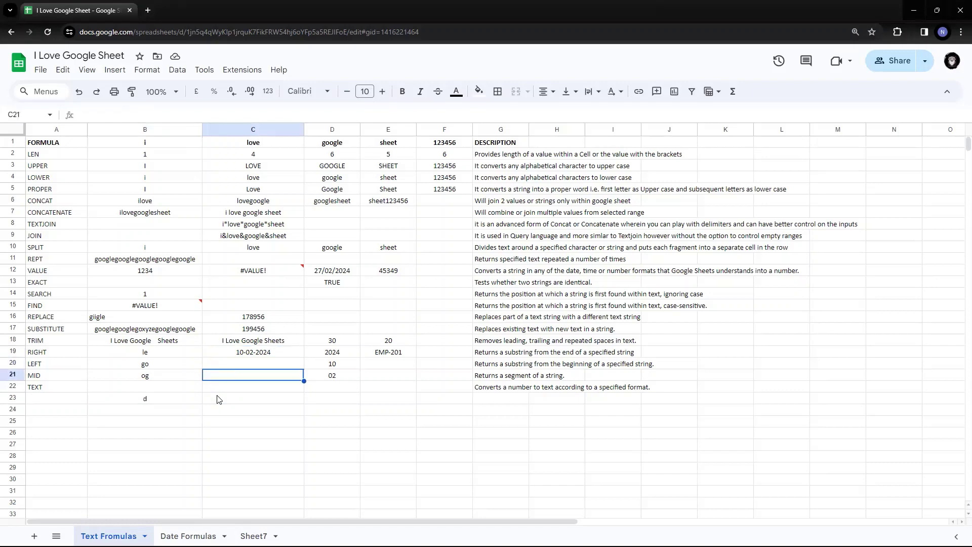
text(=text()
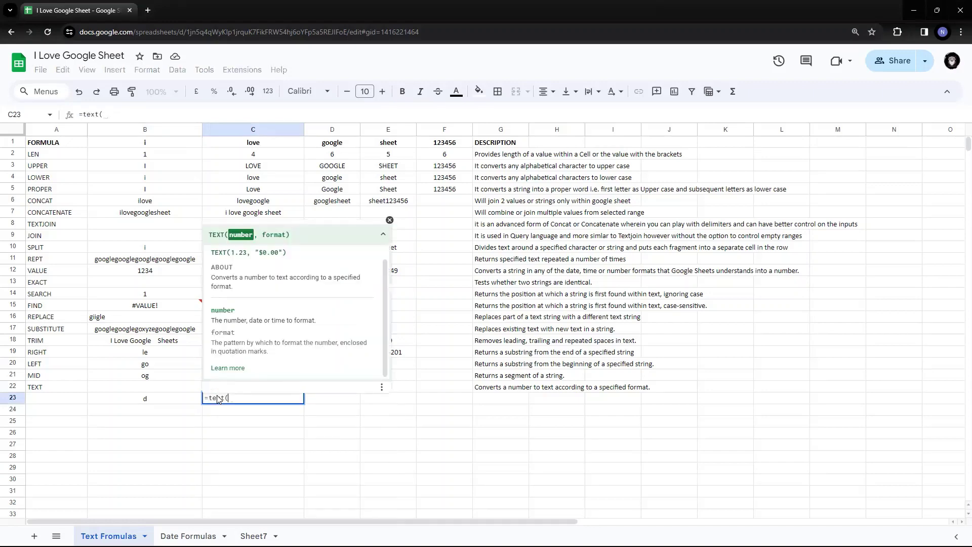
click(181, 366)
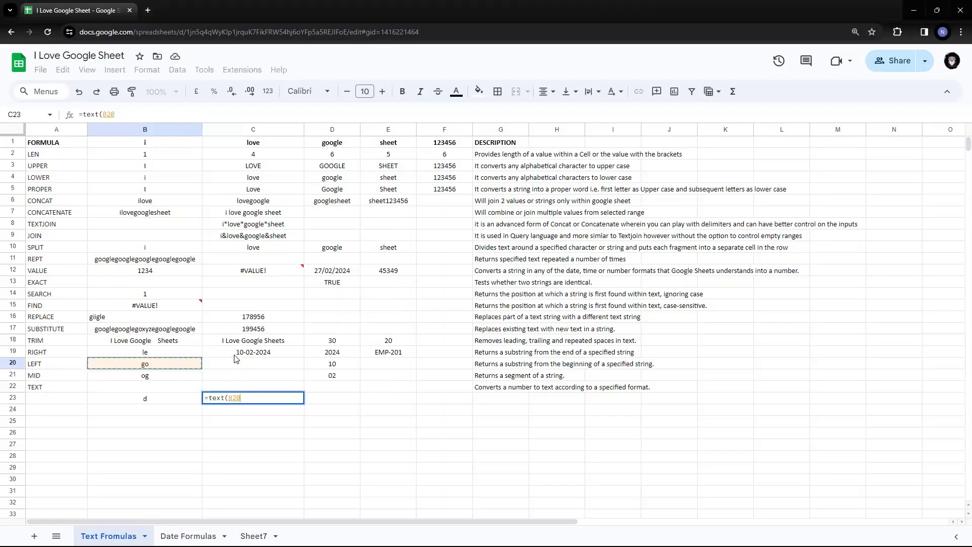
click(249, 354)
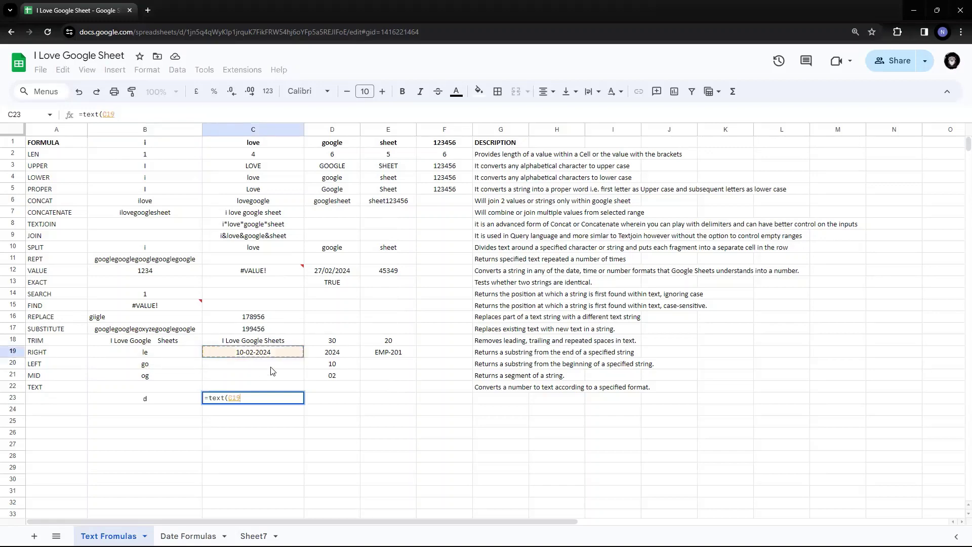
text(,"d")
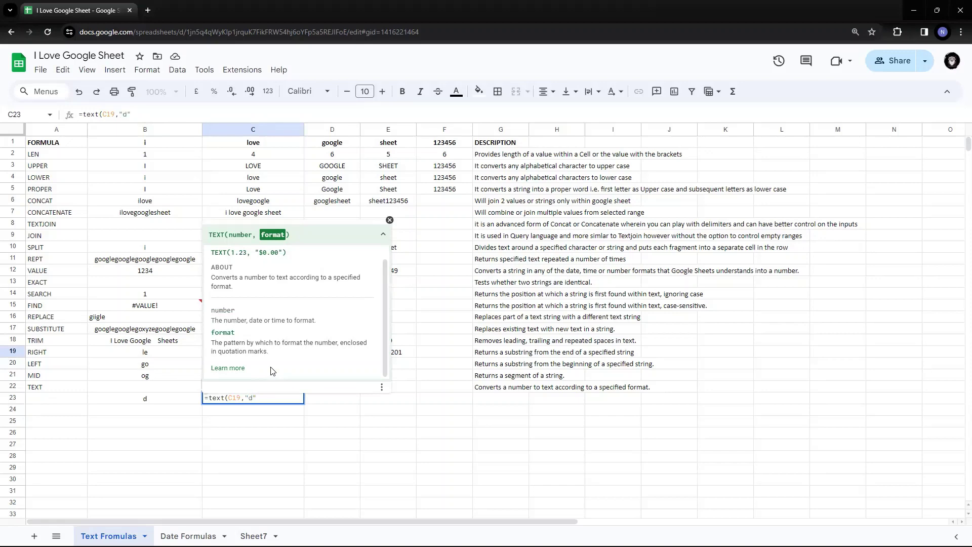
text())
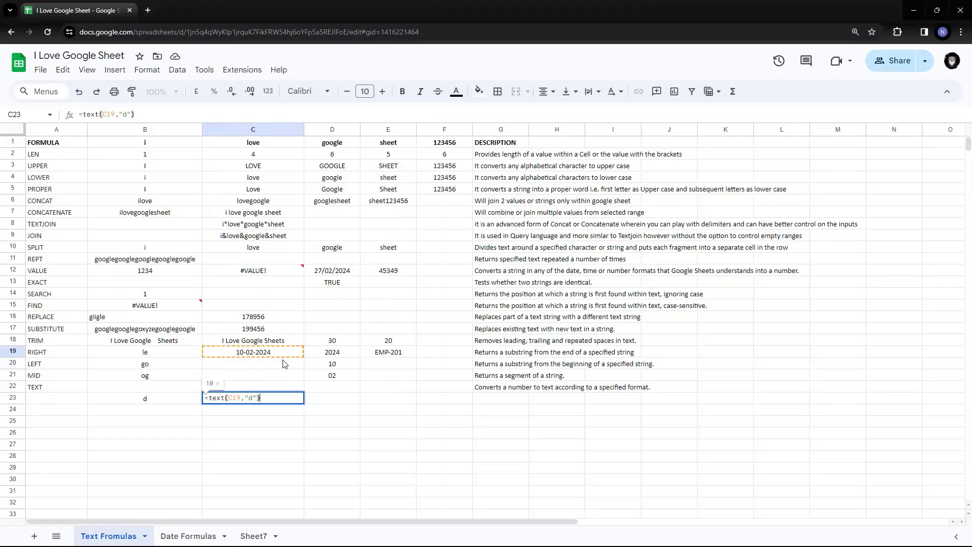
key(Return)
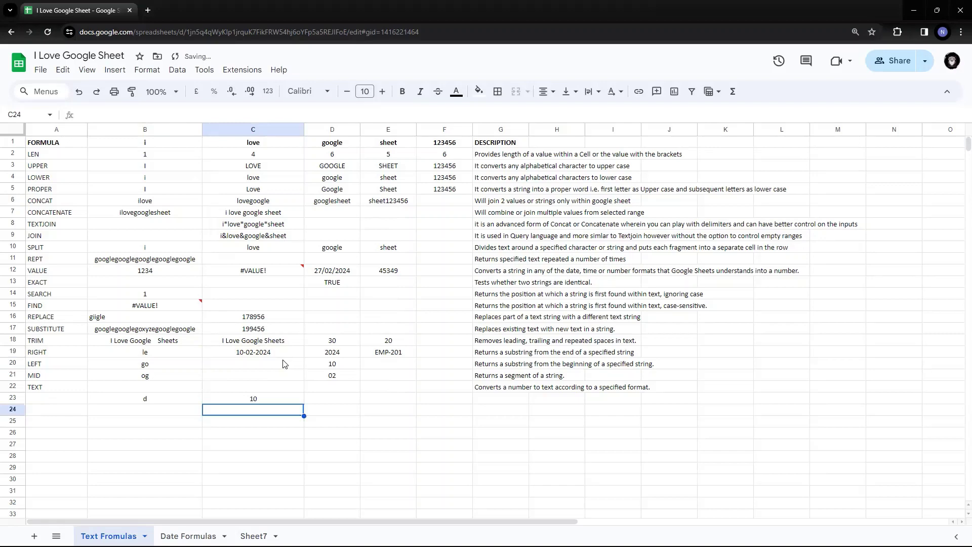
key(Up)
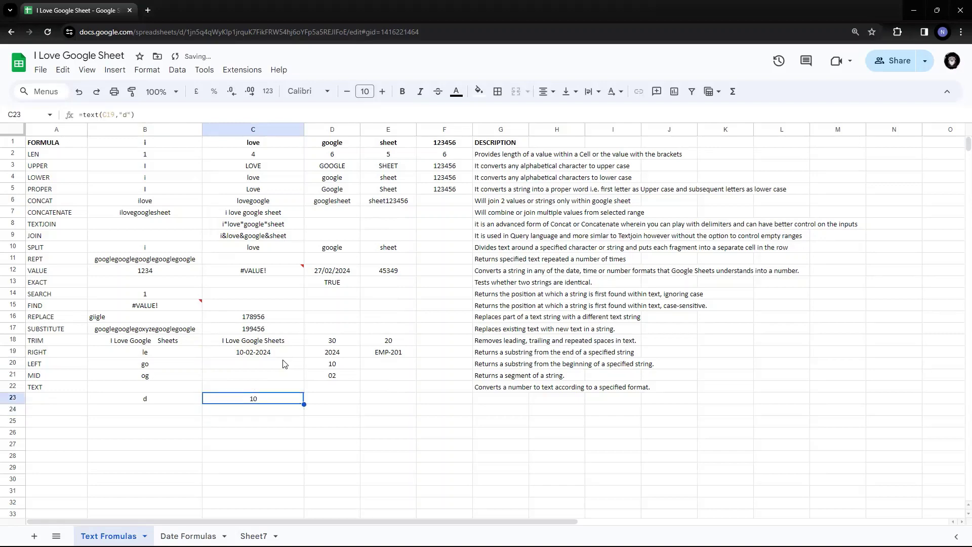
Step: Enter the format code m in cell B24, below the d code
key(Left)
key(Down)
text(m)
Step: Enter the formula =text(C19,"m") in cell C24 to extract the month from the date in C19
key(Right)
key(Up)
key(Return)
key(ctrl+a)
key(Return)
text(=text(C19,"d")
key(Delete)
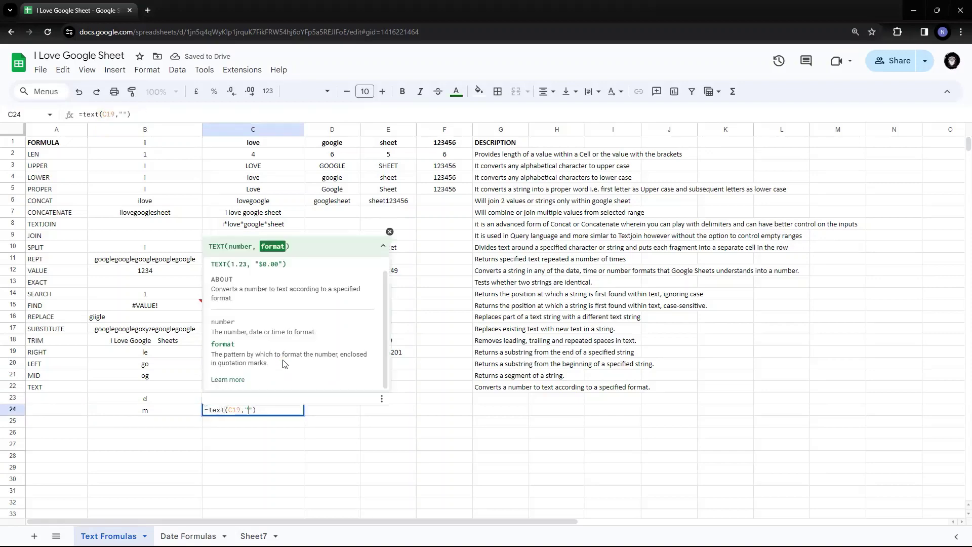
text(m)
key(Return)
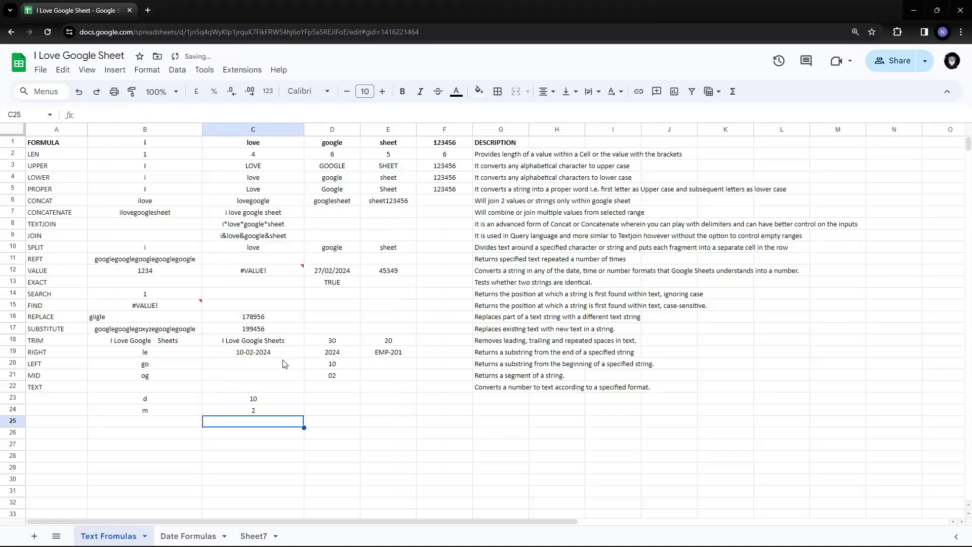
Step: Enter the format code yy in cell B25, below the m code
key(Up)
key(Left)
key(Left)
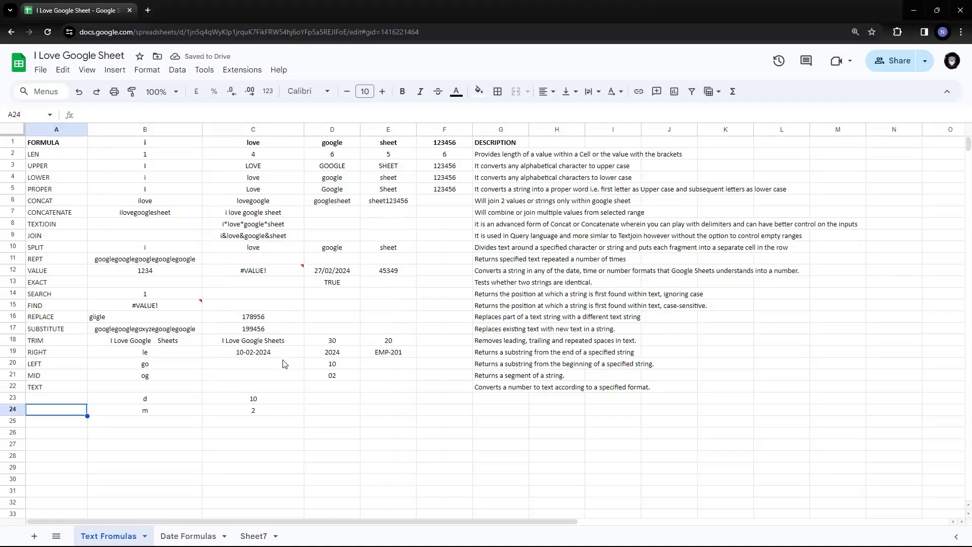
key(Down)
key(Right)
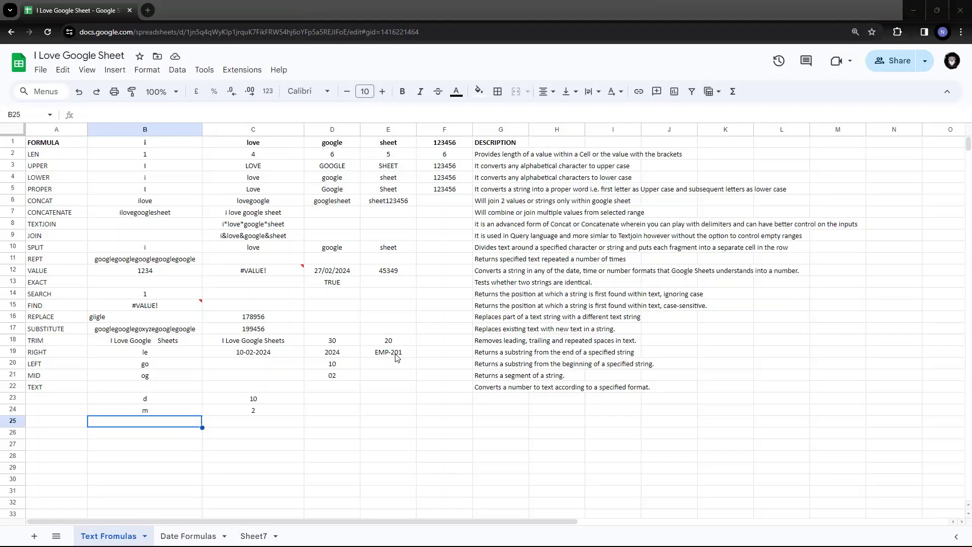
text(yy)
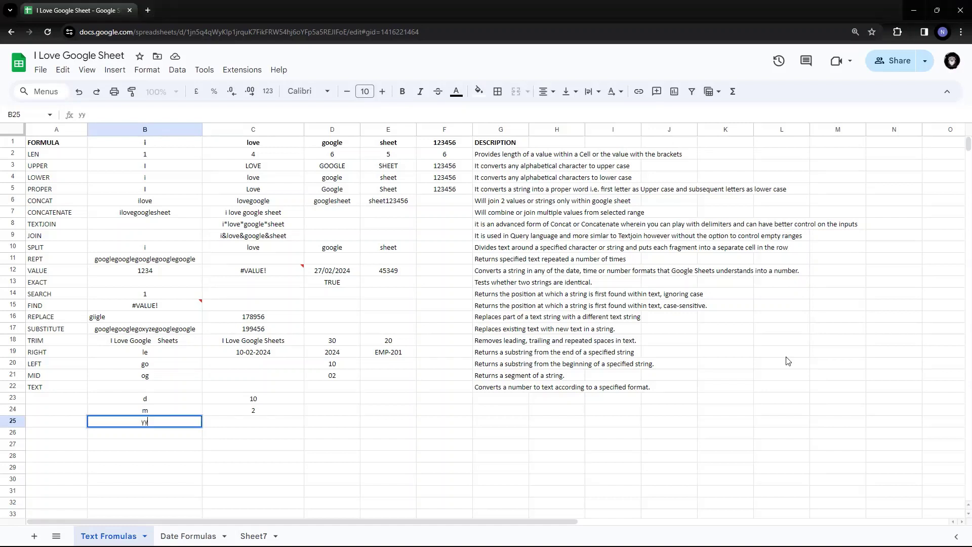
key(Tab)
Step: Enter the formula =text(C19,"yy") in cell C25 to extract the two-digit year from the date in C19
text(=)
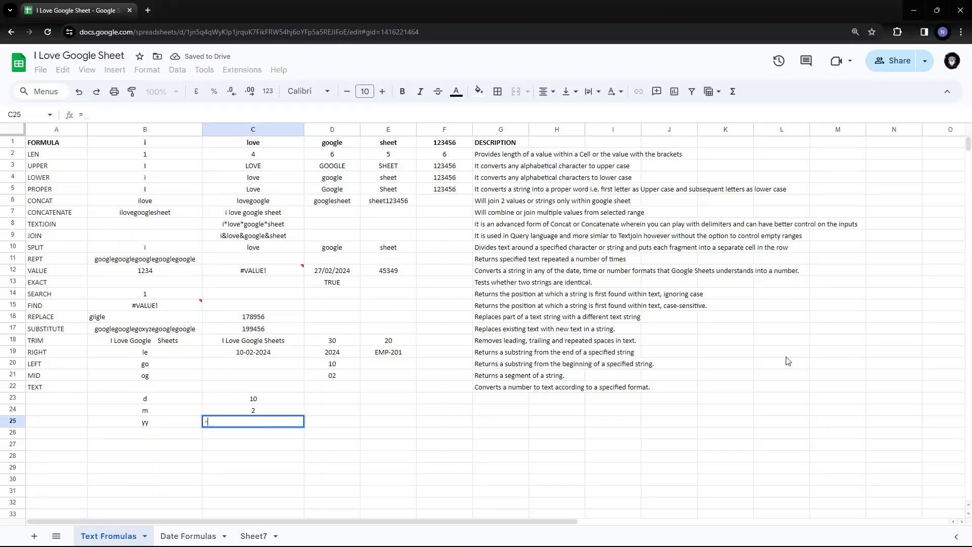
text(text()
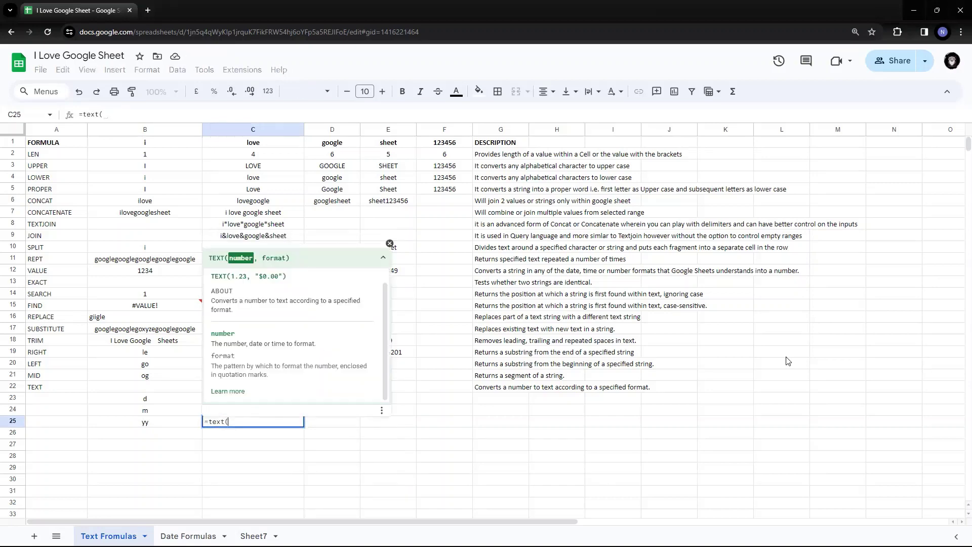
key(Up)
key(Up)
key(Up)
key(Up)
key(Up)
key(Up)
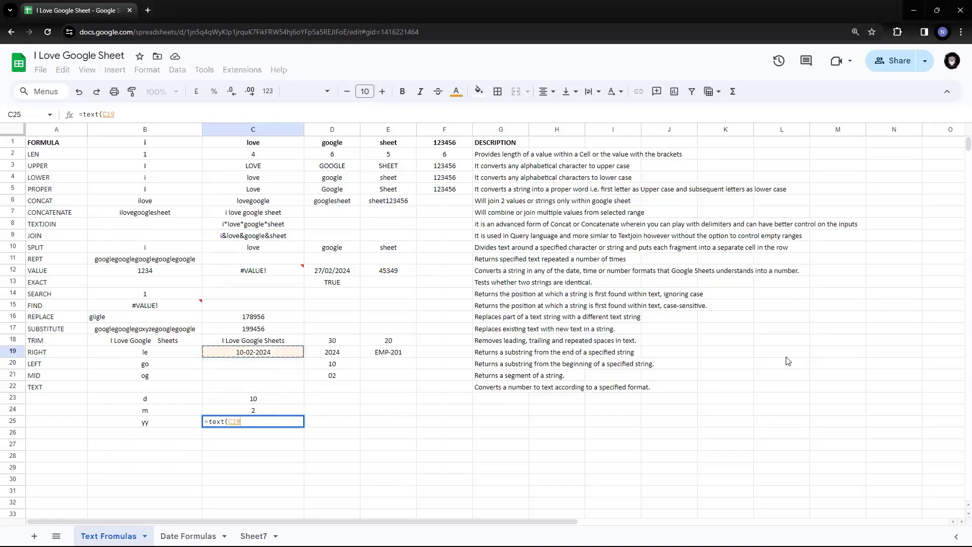
text())
key(BackSpace)
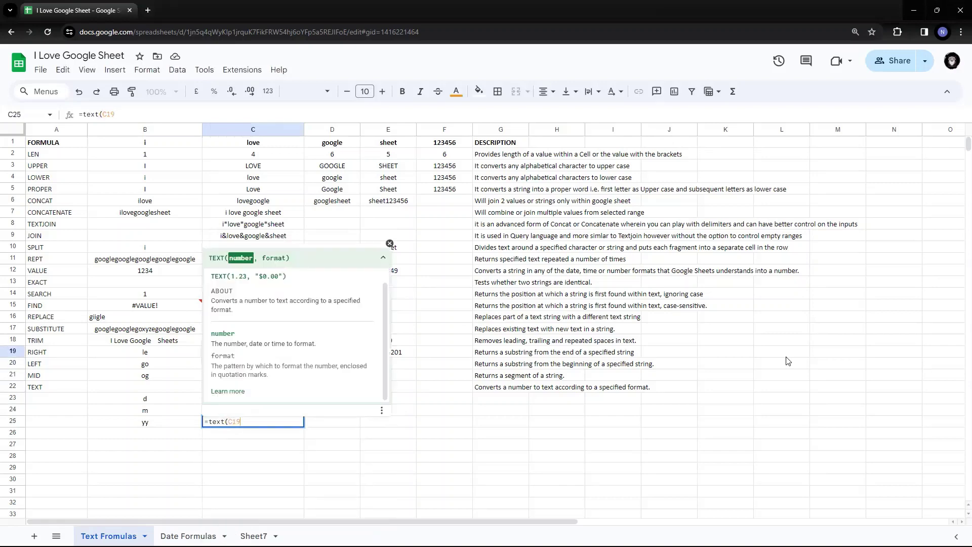
text(,")
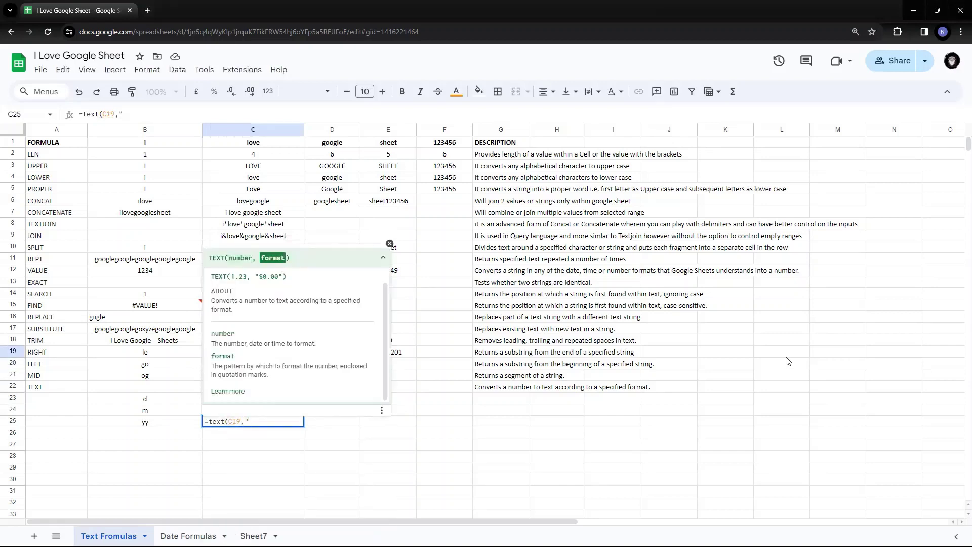
text(yy"))
key(Return)
Step: Compare the source date in C19 with the extracted parts, and examine the format codes in B23:B25
key(Up)
key(Up)
key(Up)
key(Up)
key(Up)
key(Up)
key(Up)
key(Up)
key(Down)
key(Down)
key(Down)
key(Down)
key(Down)
key(Left)
key(shift+Down)
key(shift+Down)
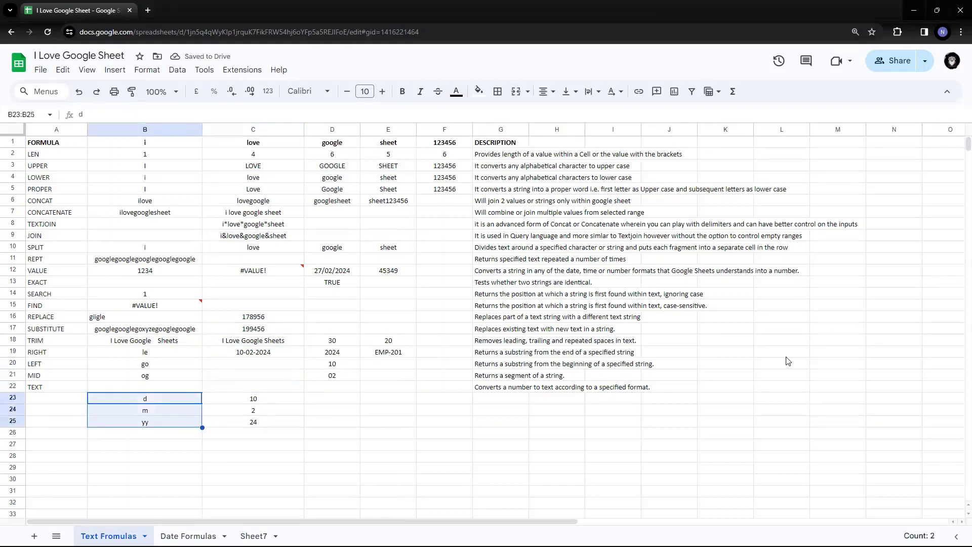
Step: Examine the format argument inside the TEXT formula in cell C23
key(Right)
text(3)
key(Escape)
key(Return)
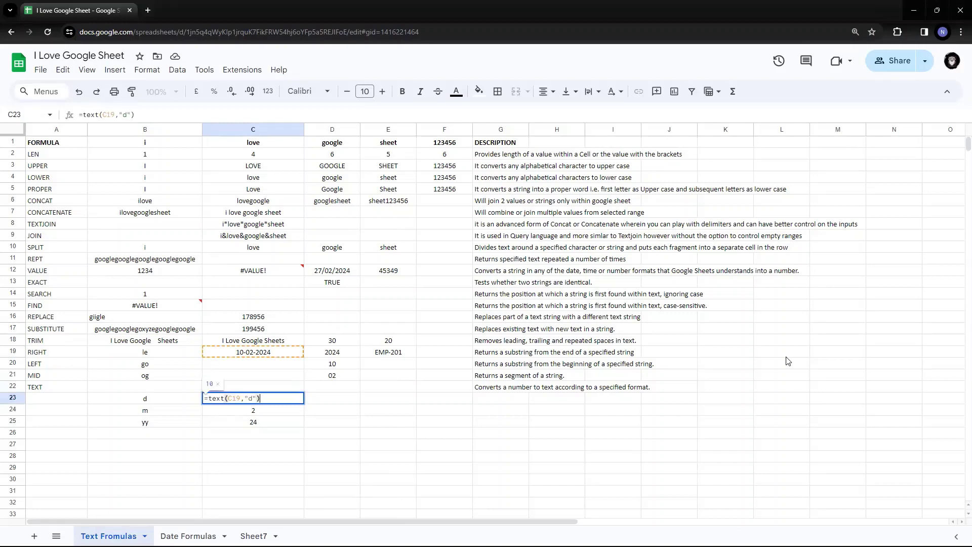
key(Left)
key(Left)
key(shift+Left)
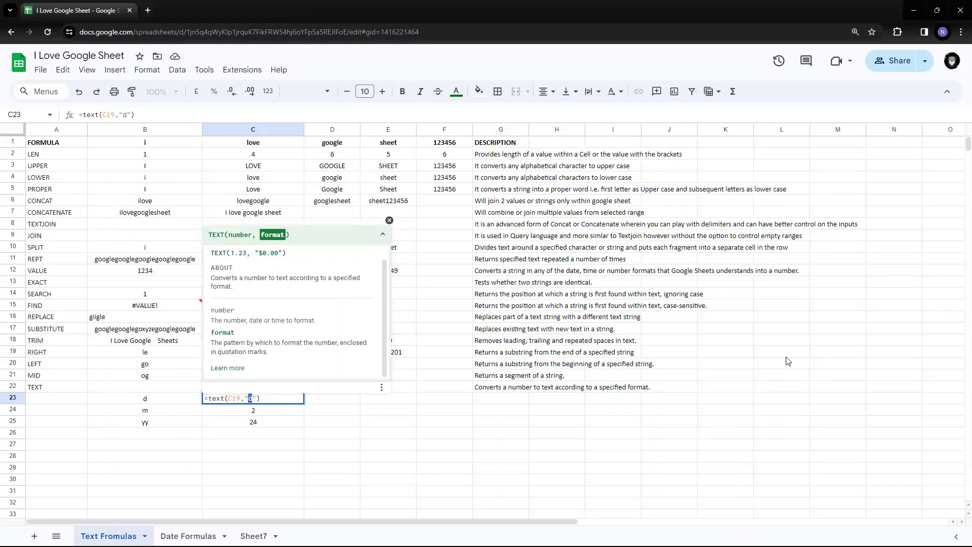
key(Escape)
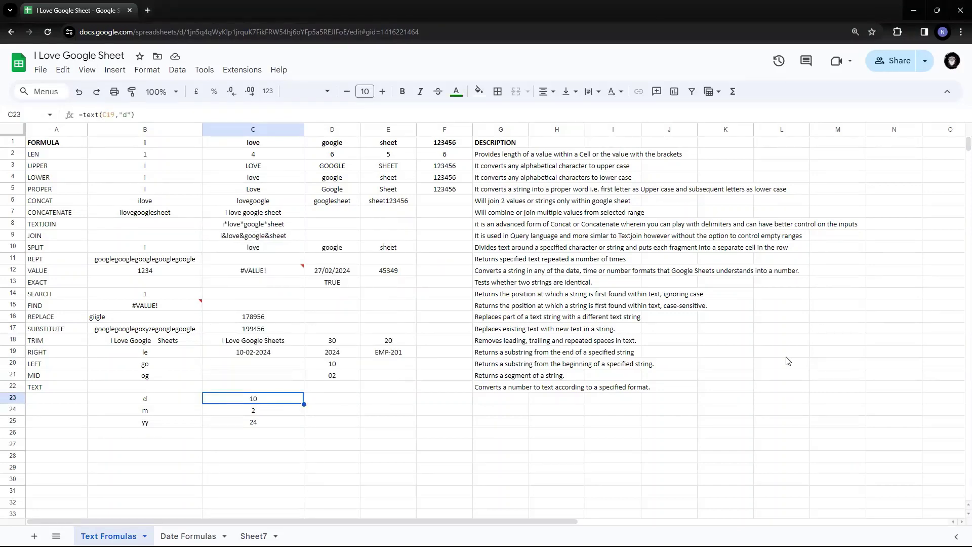
Step: Review the d, m and yy codes in column B against their TEXT results in column C
key(Up)
key(Up)
key(Up)
key(Up)
key(Up)
key(Down)
key(Down)
key(Down)
key(Down)
key(Down)
key(Down)
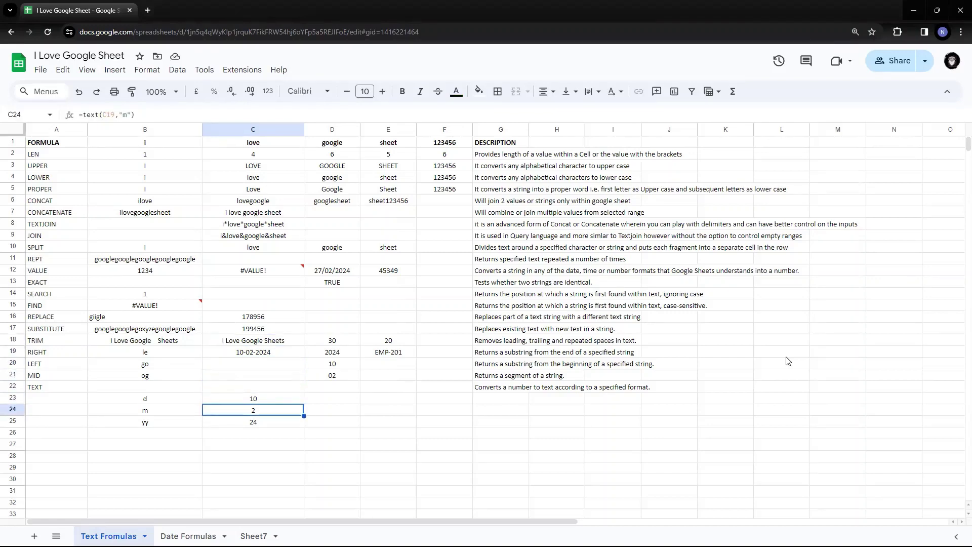
key(Up)
key(Left)
key(Down)
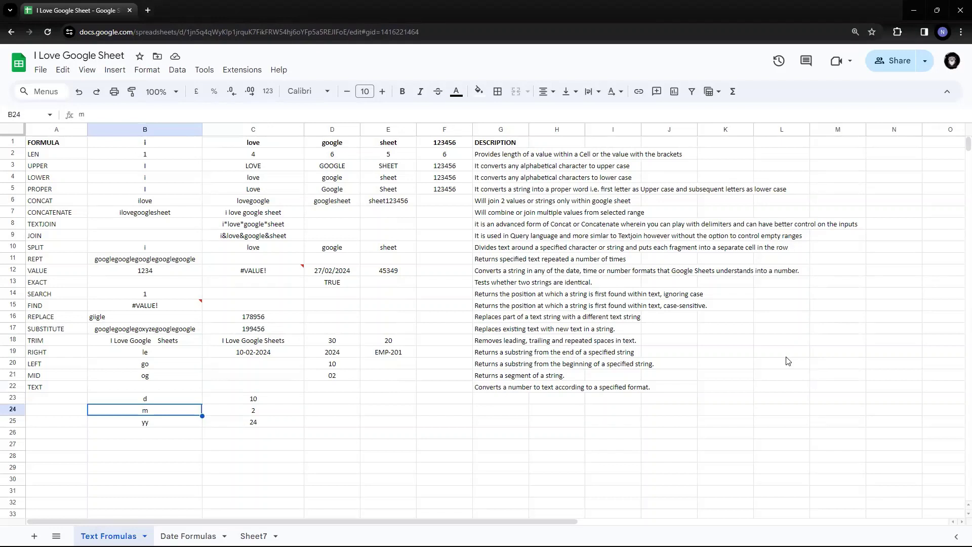
key(Up)
key(Right)
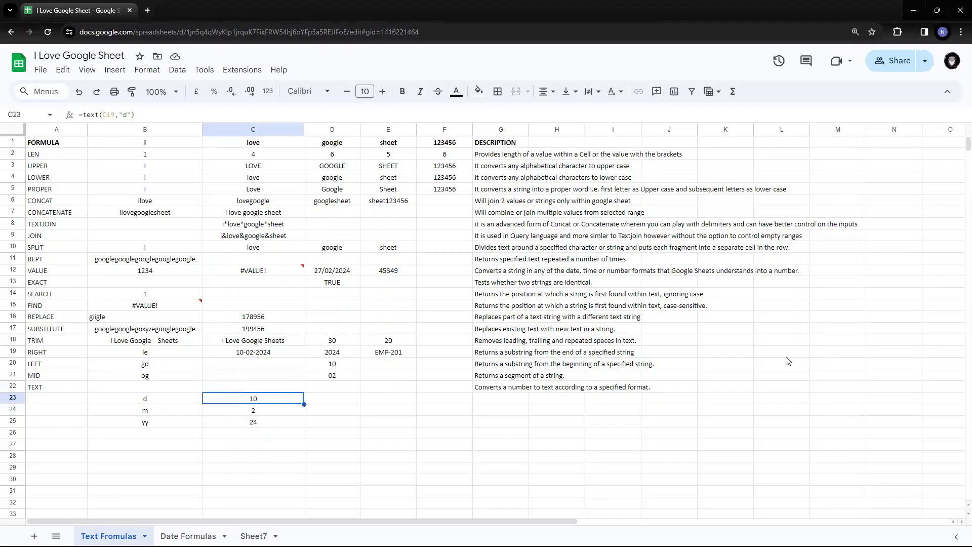
key(Left)
key(Down)
key(Down)
key(Down)
key(Down)
key(Down)
key(Up)
key(Up)
key(Up)
key(Up)
key(Up)
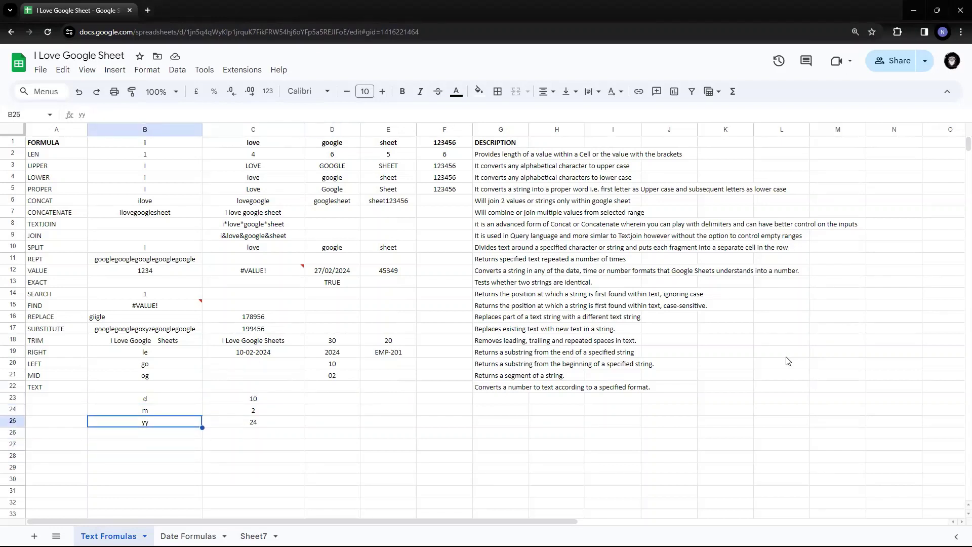
key(Down)
key(Down)
key(Down)
key(Down)
key(Up)
key(Up)
key(Up)
key(Up)
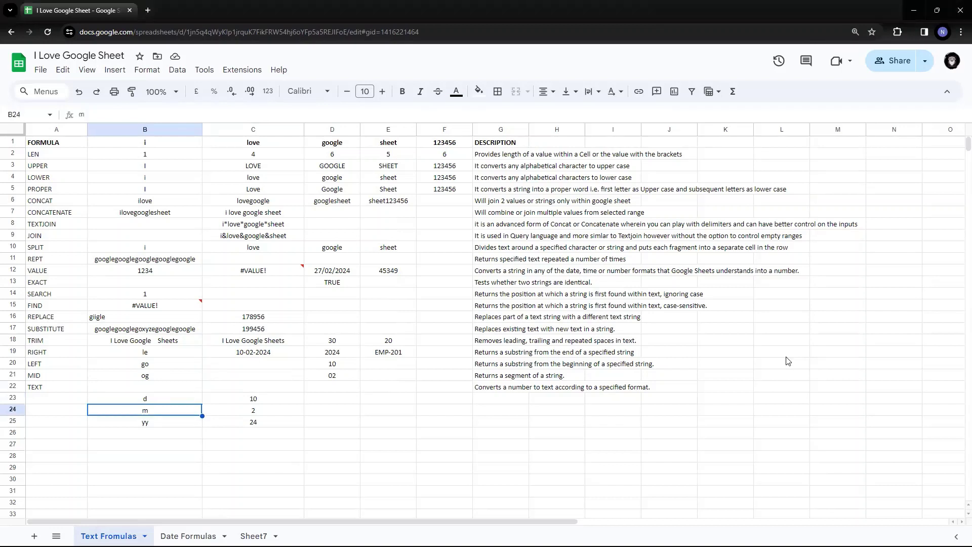
Step: Change the source date in cell C19 to 01-02-2024
key(Up)
key(Up)
key(Up)
key(Right)
key(Up)
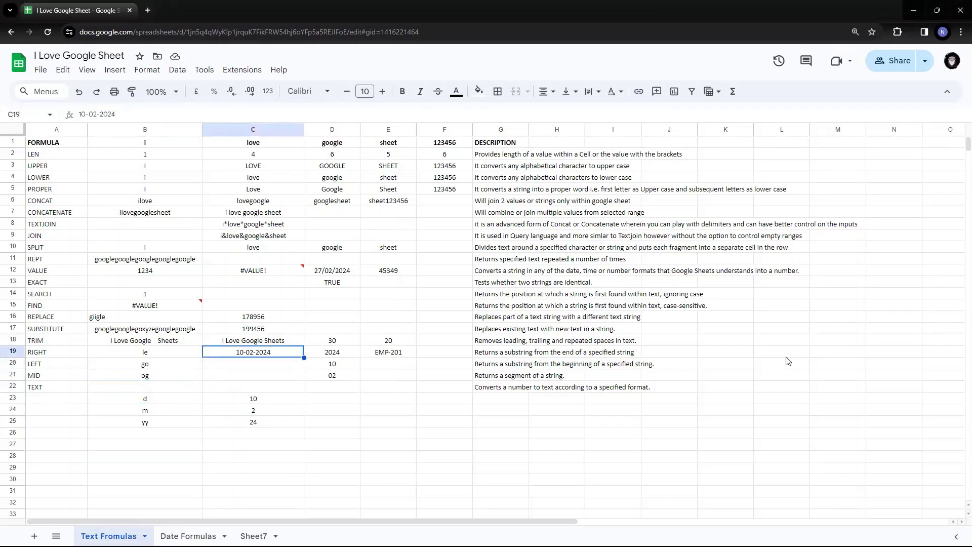
key(F2)
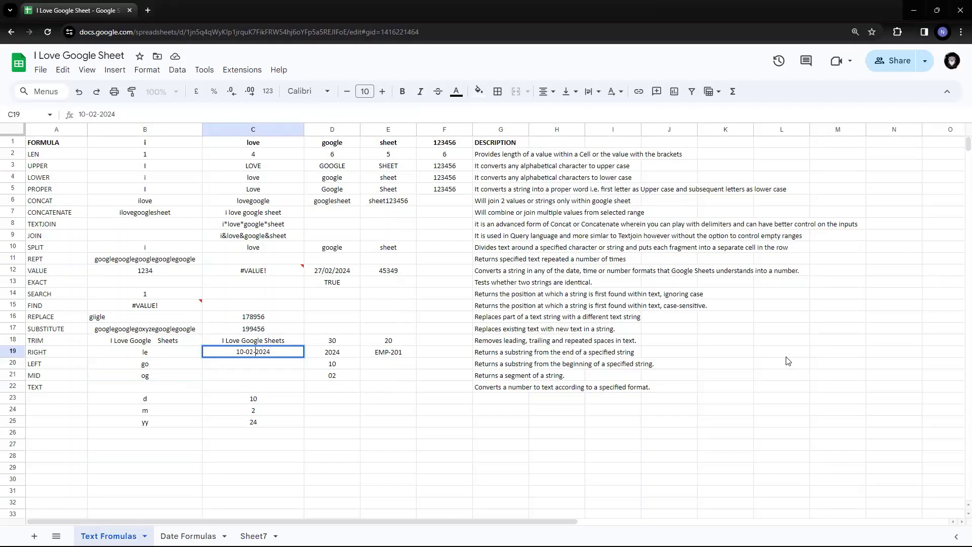
key(Left)
key(BackSpace)
key(BackSpace)
text(-)
key(Left)
key(Left)
text(0)
key(Return)
Step: Enter the format code dd in cell B27, leaving a blank row below the yy code
key(Down)
key(Down)
key(Down)
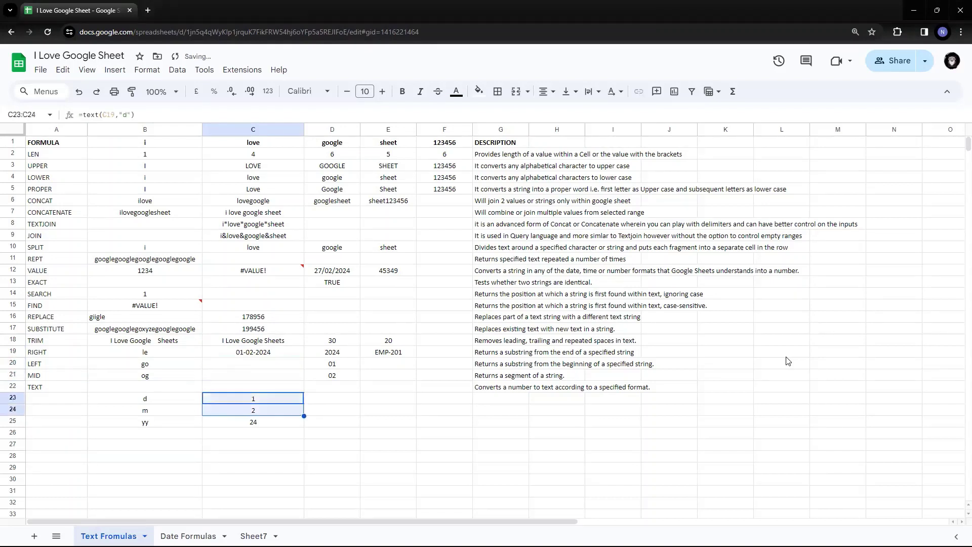
key(Left)
key(Down)
key(Down)
key(Down)
key(Down)
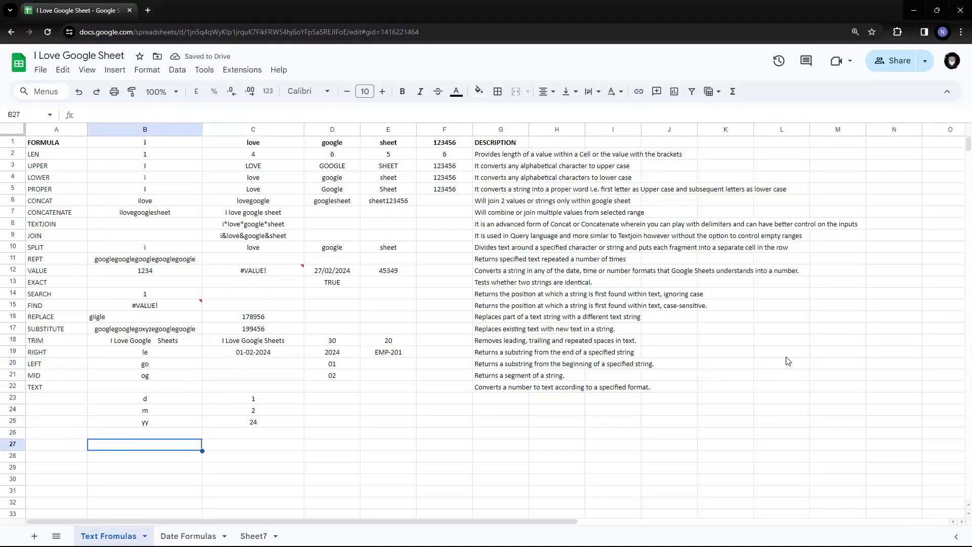
text(dd)
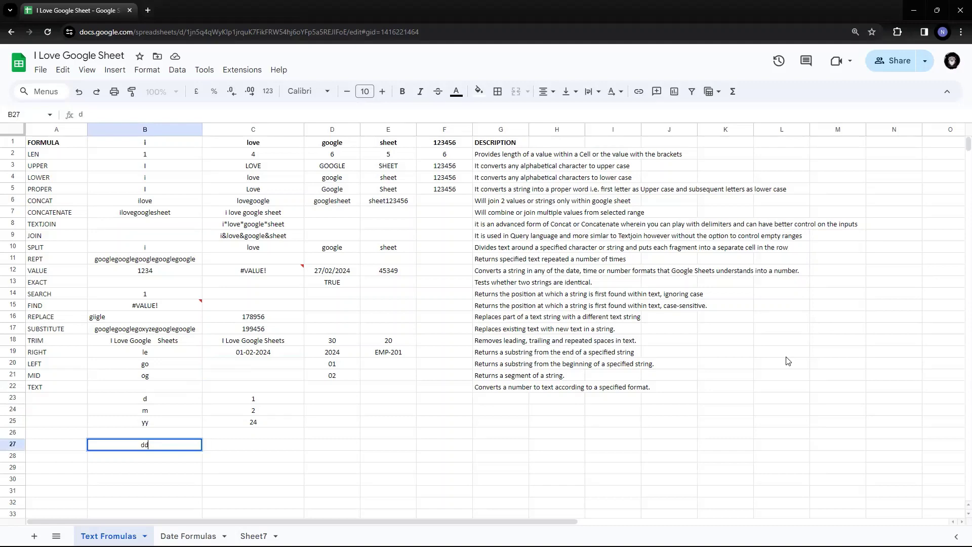
key(Right)
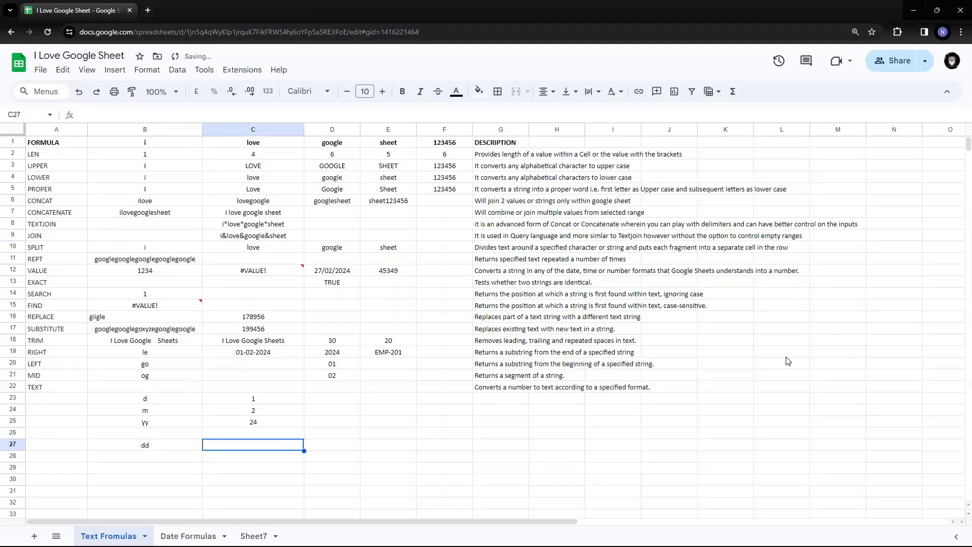
Step: Copy the TEXT formula from C23 into C27 and change its format code so it reads =text(C19,"dd")
key(Up)
key(Up)
key(Up)
key(Up)
key(Return)
key(ctrl+a)
key(ctrl+c)
key(Return)
key(Down)
key(Down)
key(Down)
key(Return)
key(ctrl+v)
key(Left)
key(Left)
key(Left)
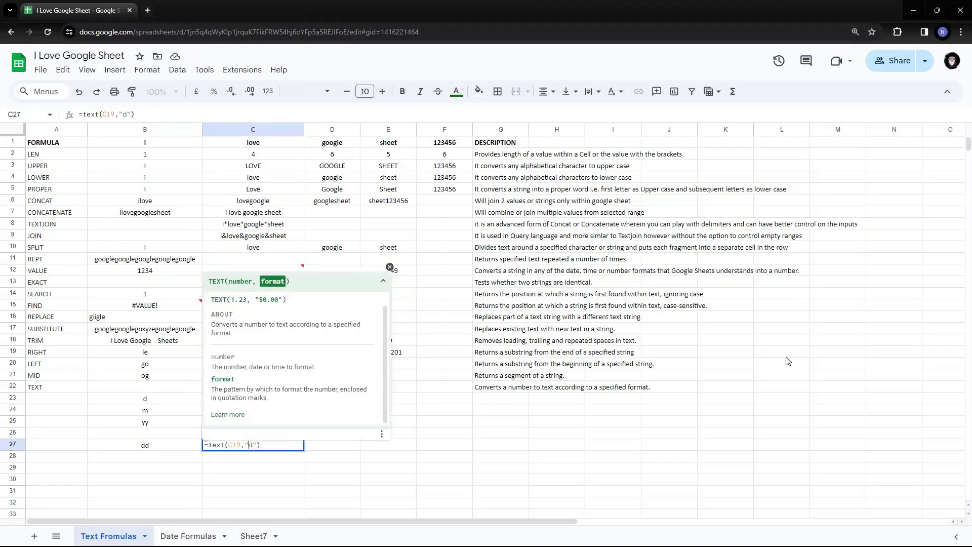
text(d)
key(shift+Left)
key(shift+Left)
key(Return)
key(Up)
key(Left)
key(Right)
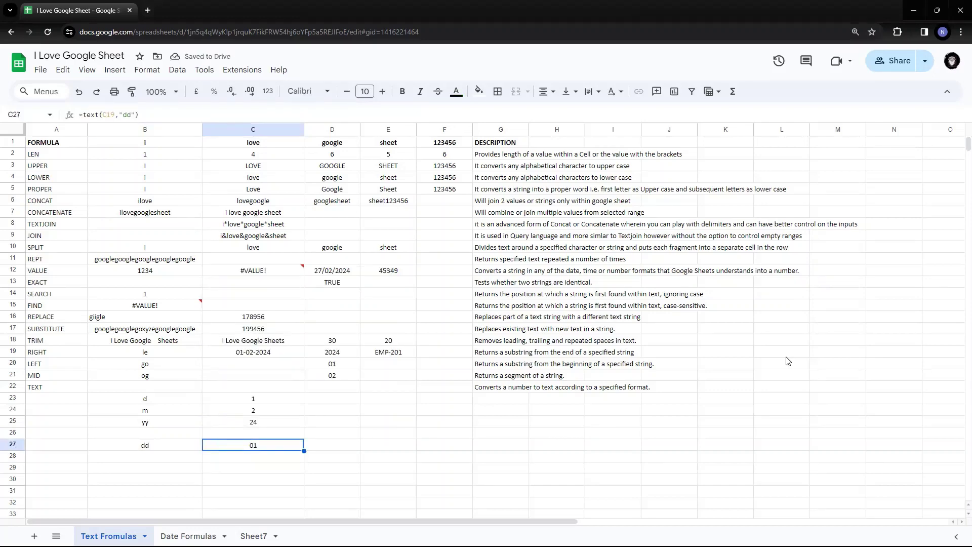
Step: Compare the result of the d format in C23 with the result of the dd format in C27
key(Up)
key(Up)
key(Up)
key(Up)
key(Down)
key(Down)
key(Down)
key(Down)
key(Up)
key(Up)
key(Up)
key(Up)
key(Down)
key(Down)
key(Down)
key(Down)
key(Down)
key(Up)
Step: Enter the format code mm in cell B28, directly below the dd code
key(Left)
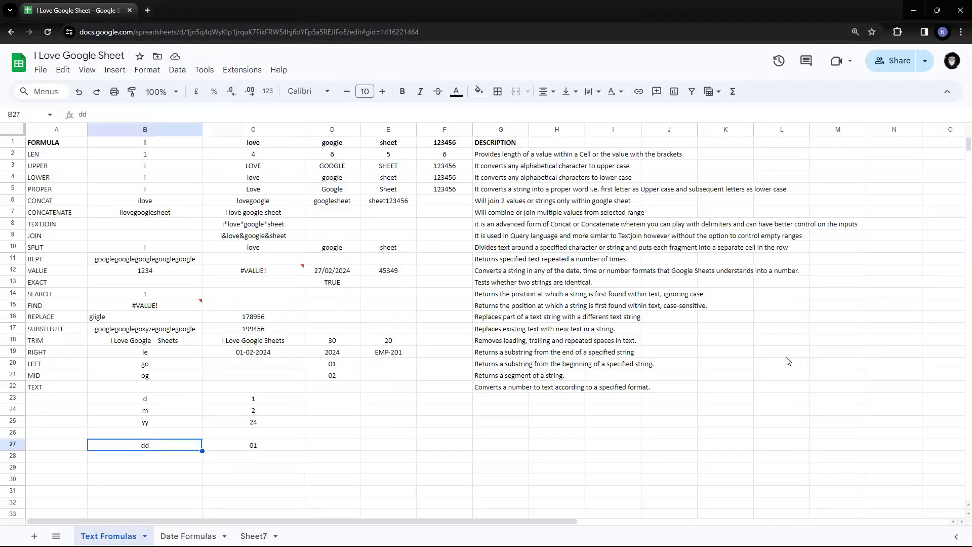
key(Down)
text(mm)
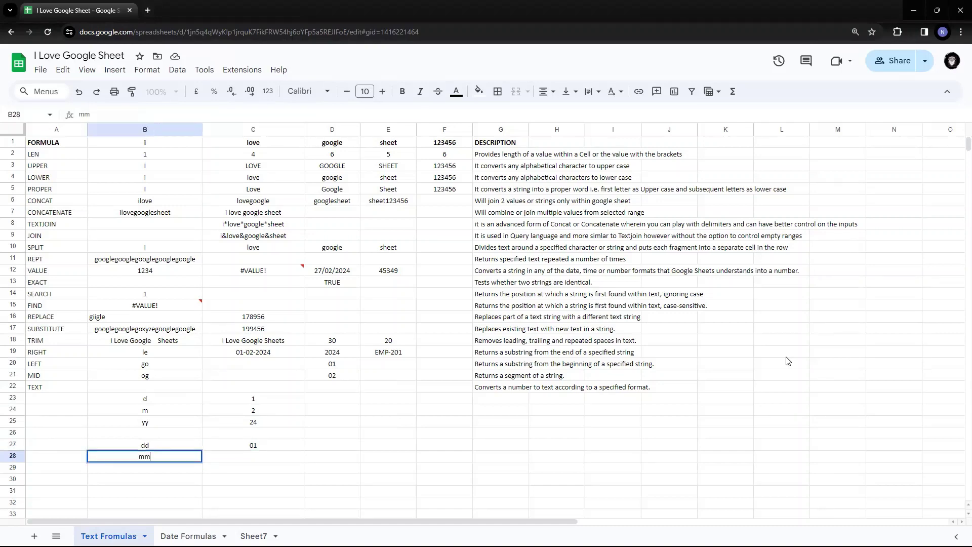
key(Tab)
Step: Copy the TEXT formula from C24 into C28 and change its format code so it reads =text(C19,"mm")
key(Up)
key(Up)
key(Up)
key(Up)
key(Return)
key(ctrl+a)
key(Return)
key(Down)
key(Down)
key(Down)
key(Down)
key(Up)
key(Return)
key(ctrl+v)
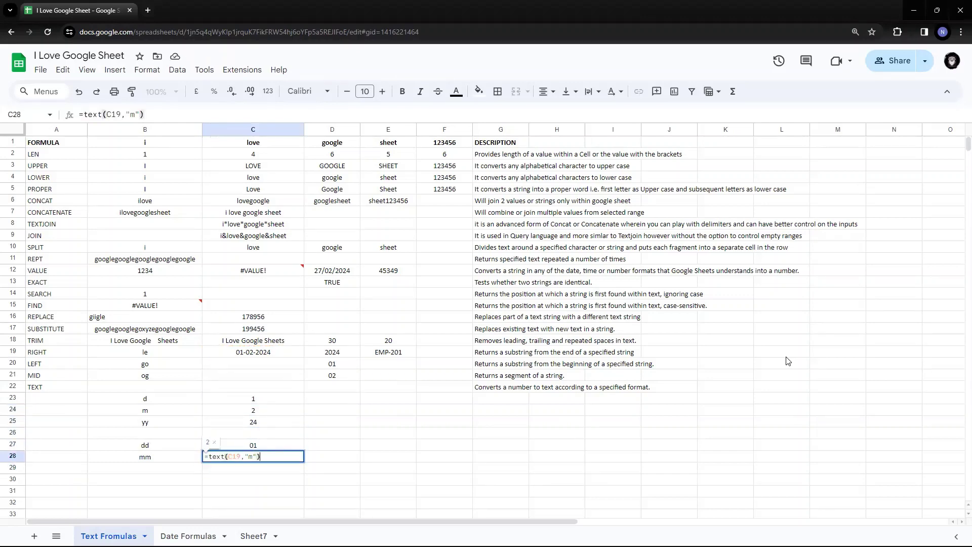
text(m)
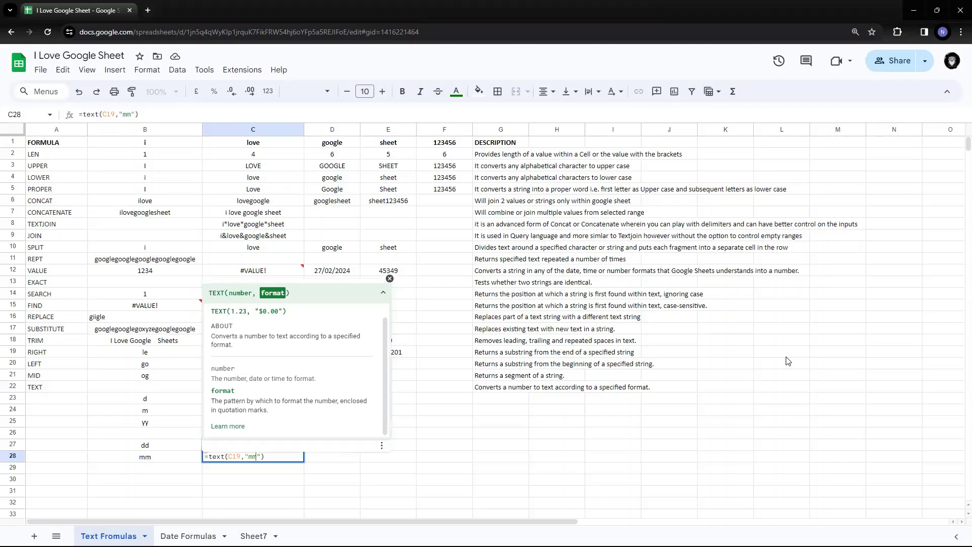
key(Return)
key(Up)
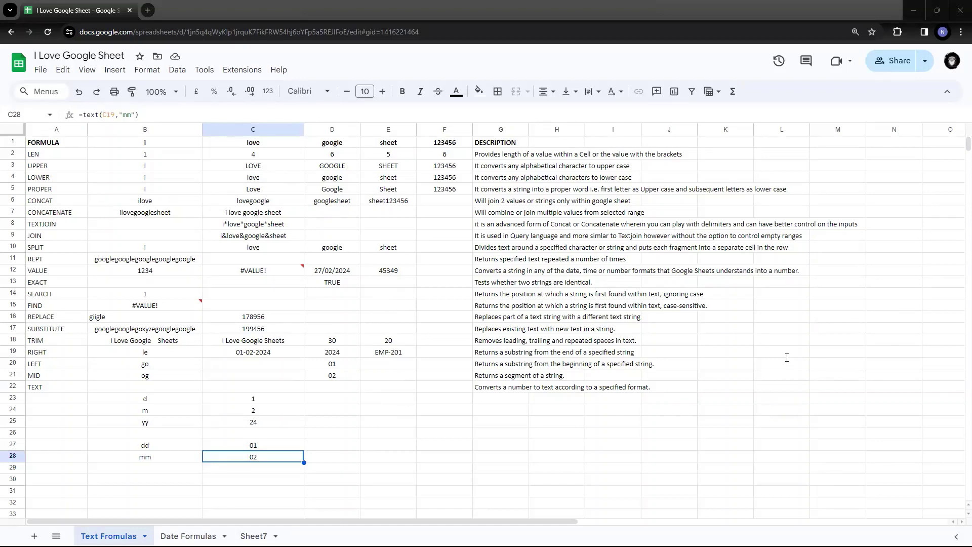
Step: Enter the format codes ddd in B30 and mmm in B31, leaving row 29 blank
key(Left)
key(Down)
key(Down)
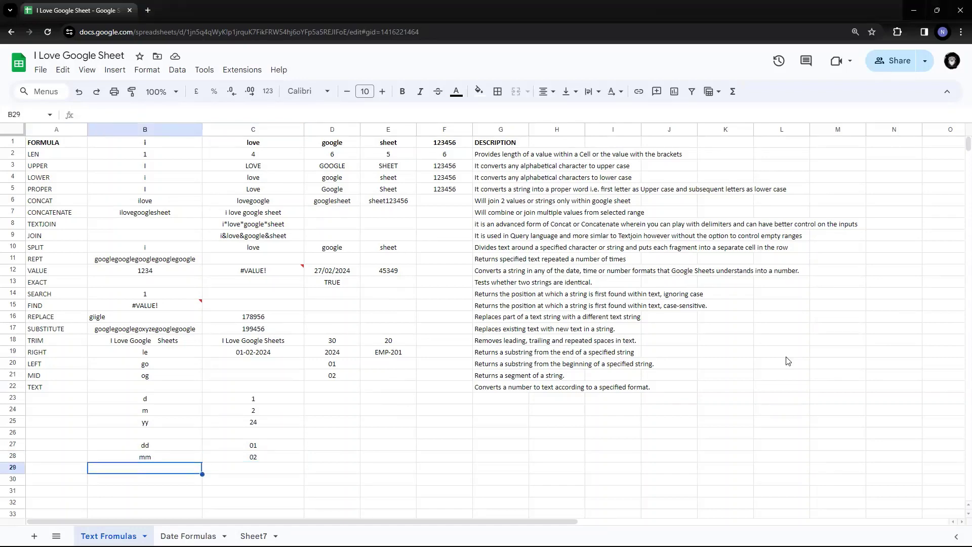
text(ddd)
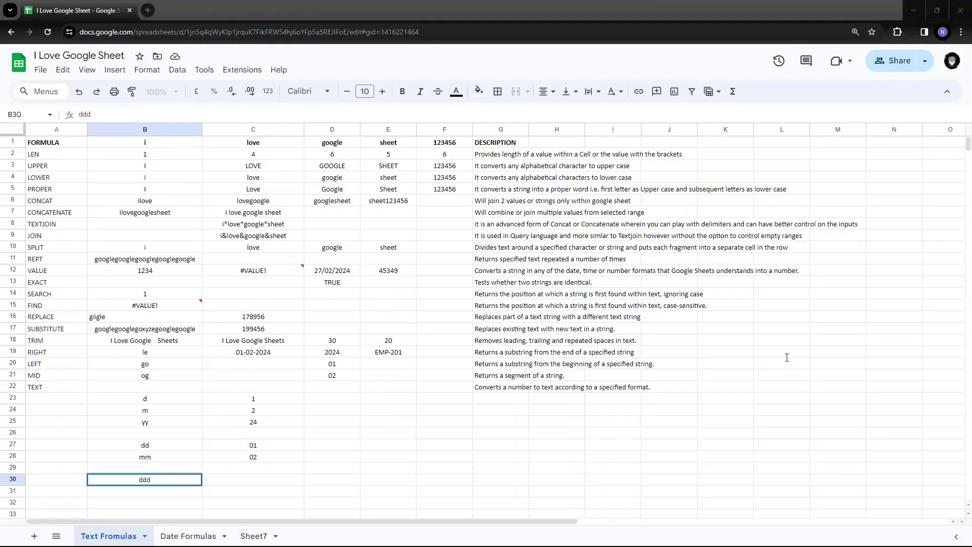
key(Return)
scroll(788, 359, down, 1)
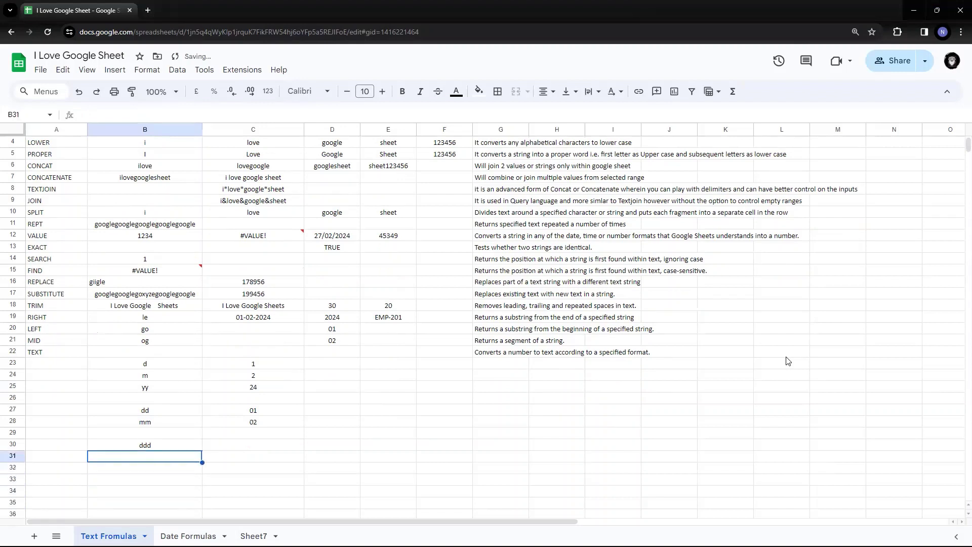
text(mmm)
key(Return)
Step: Enter the format codes dddd, mmmm and yyyy in cells B33 to B35, leaving row 32 blank
key(Down)
key(Down)
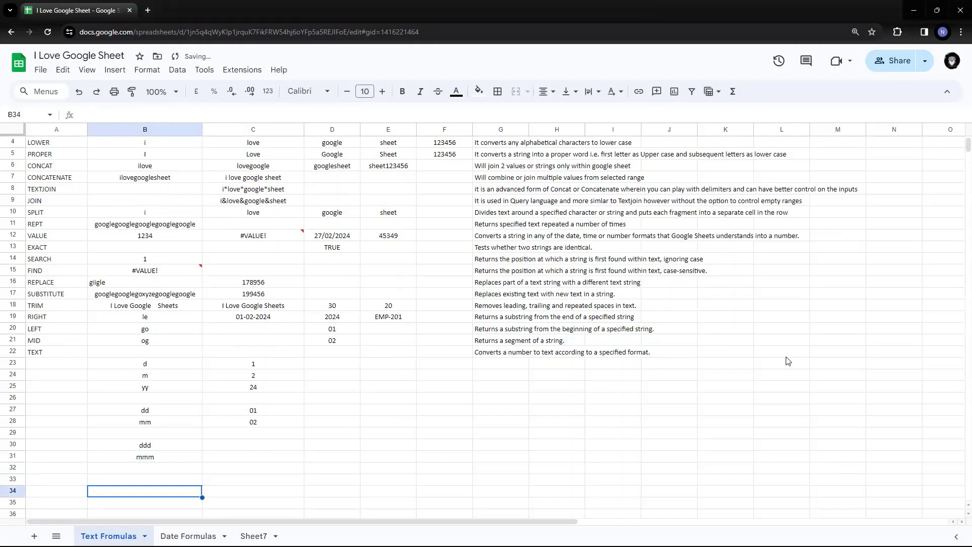
key(Up)
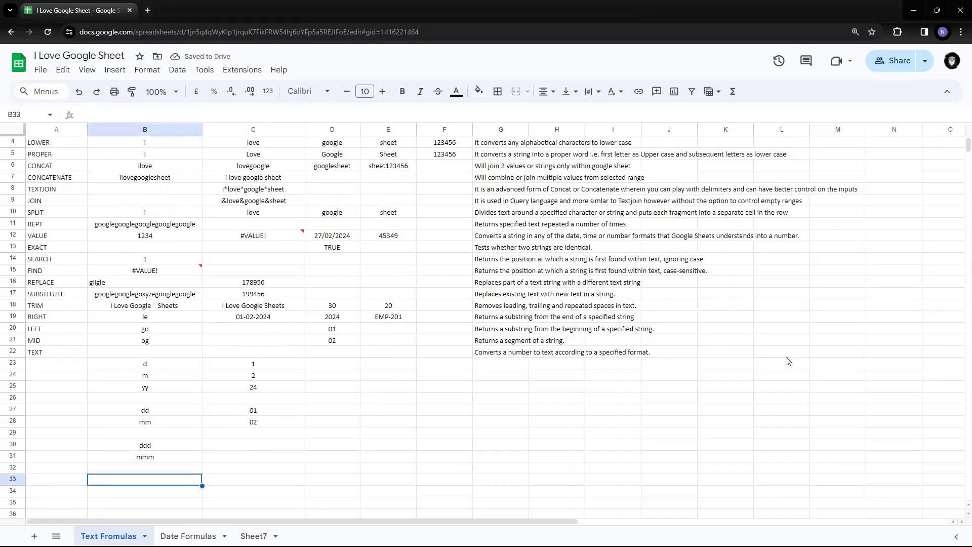
text(ddddd)
key(BackSpace)
key(Return)
text(mmmm)
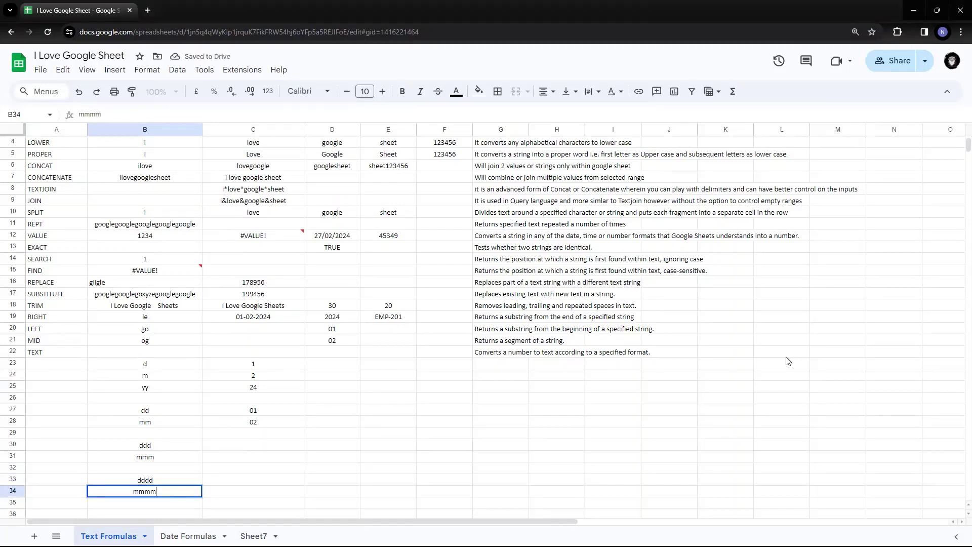
key(Return)
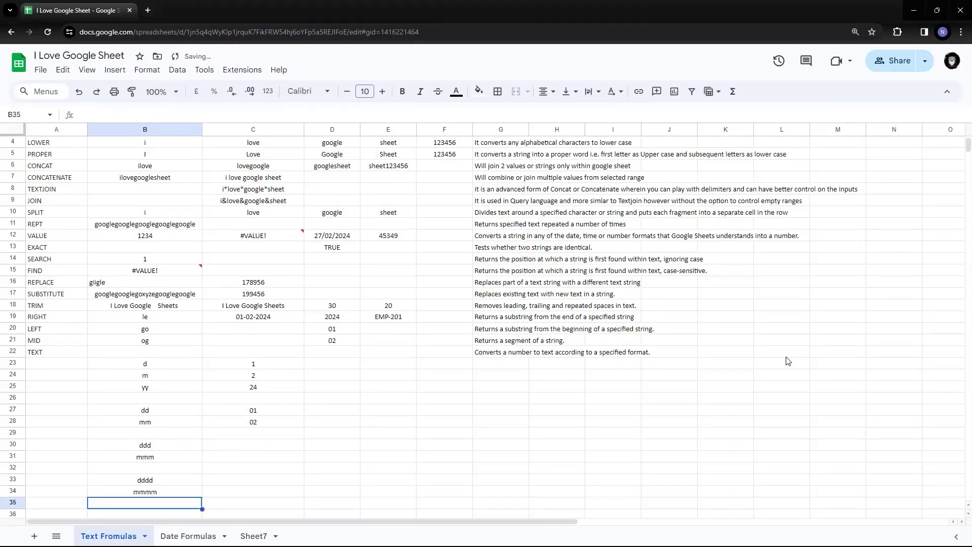
text(yyyy)
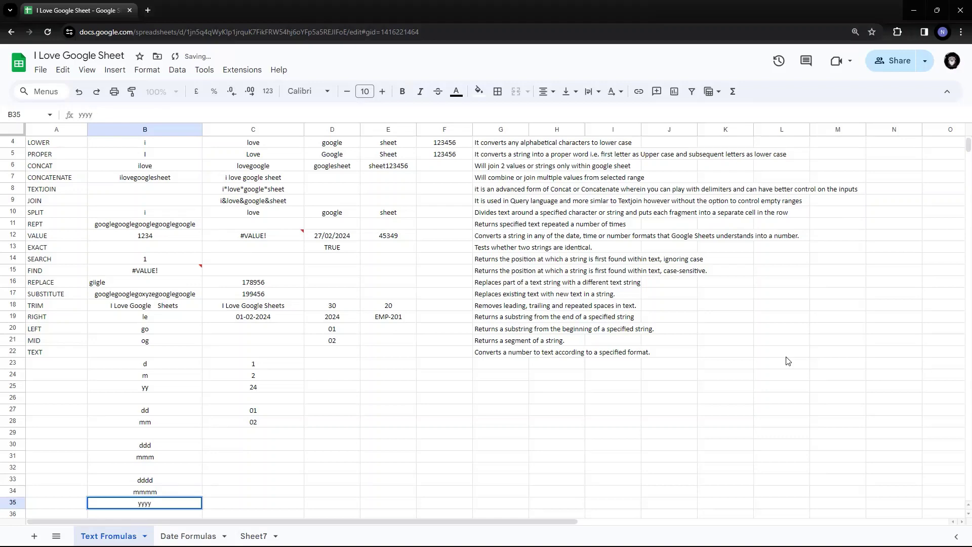
key(Return)
Step: Review the groups of format codes listed in column B from row 28 to row 35
key(Up)
key(Up)
key(Up)
key(Up)
key(Up)
key(Up)
key(Up)
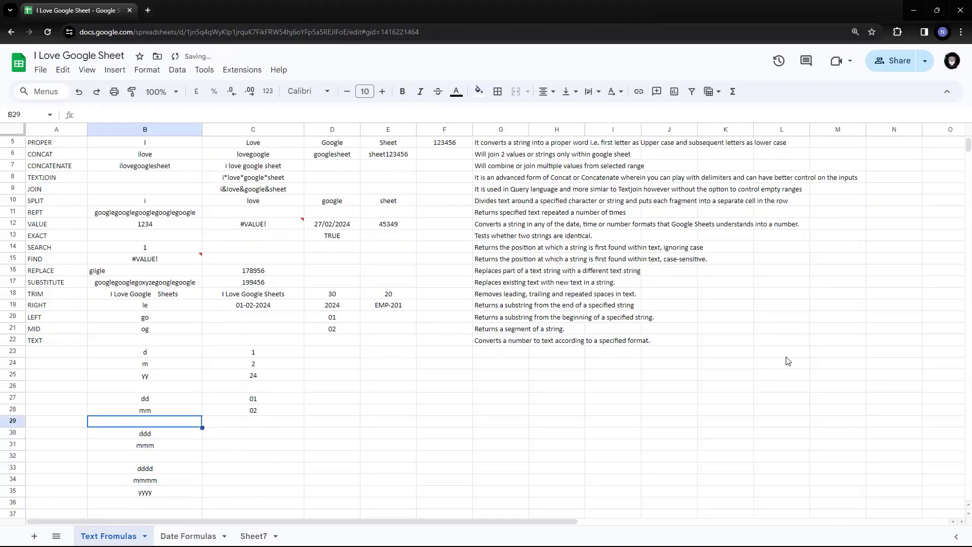
key(Down)
key(Down)
key(Down)
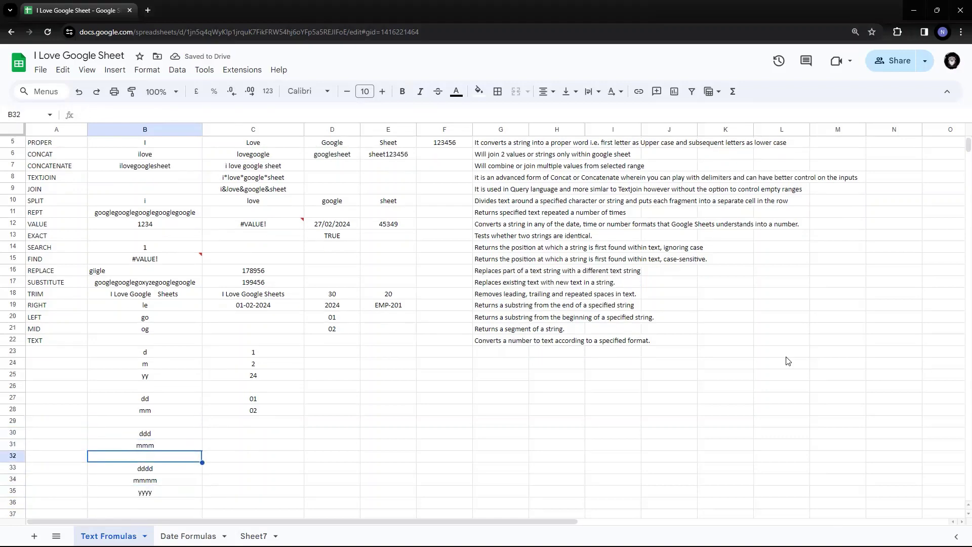
key(Up)
key(Up)
key(Up)
key(Up)
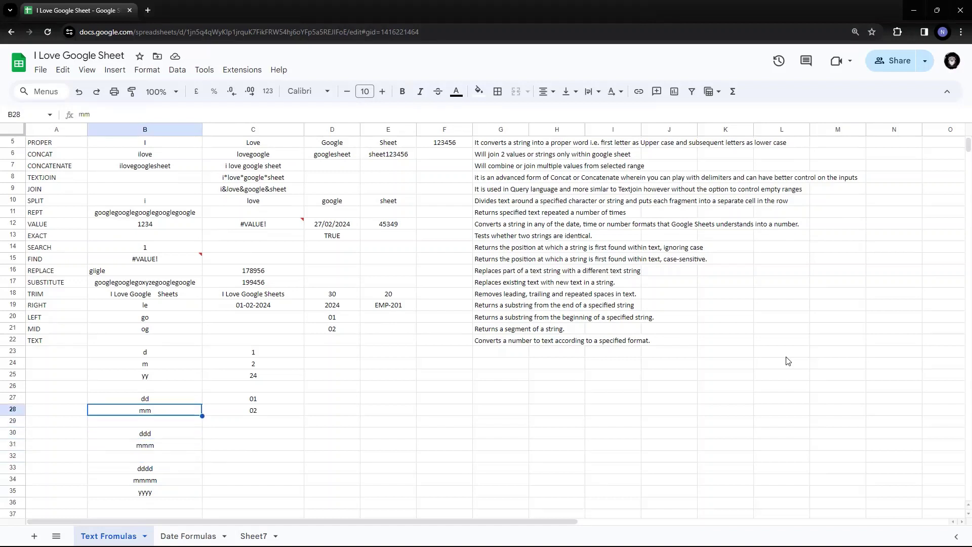
Step: Copy the TEXT formula from C27 into C30 and change its format code so it reads =text(C19,"ddd")
key(Right)
key(Up)
key(Return)
key(Return)
key(Down)
key(Down)
key(Down)
key(Up)
key(Return)
key(ctrl+v)
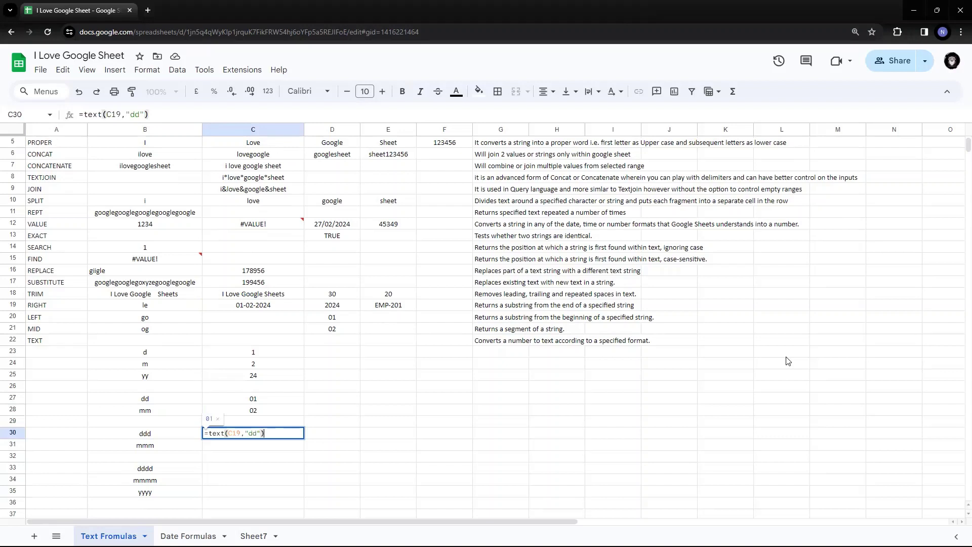
text(d)
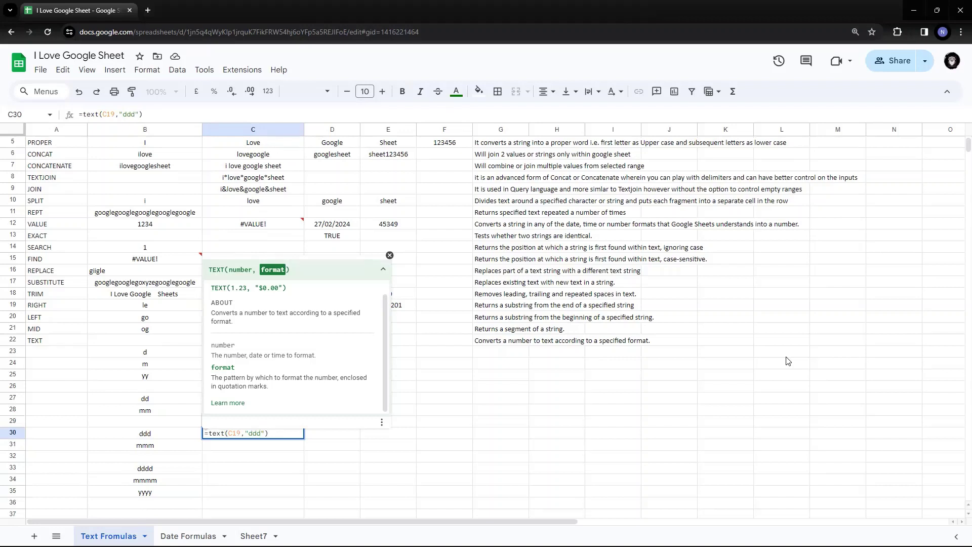
key(Return)
key(Up)
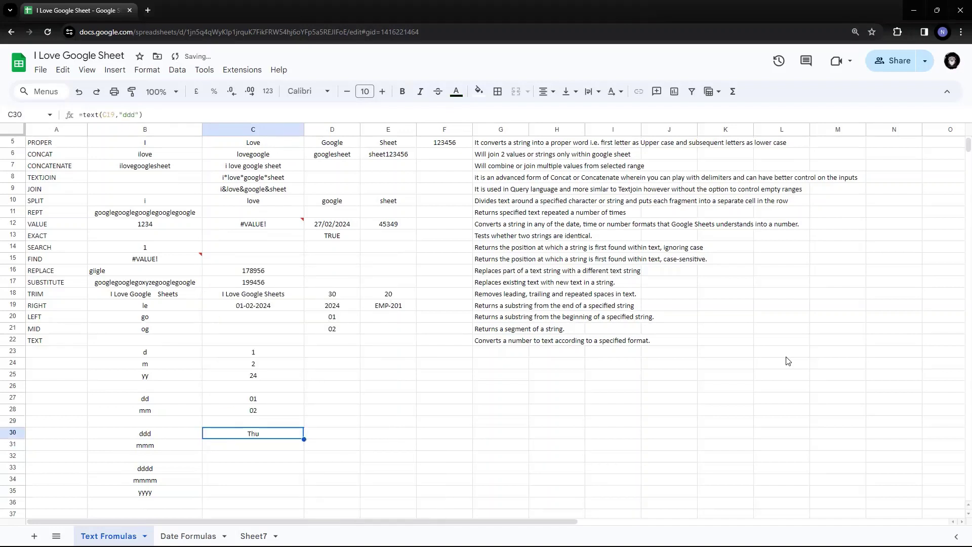
Step: Compare the result of the ddd format in C30 with the results of the shorter codes above it in column C
key(Left)
key(Right)
key(Left)
key(Right)
key(Up)
key(Up)
key(Up)
key(Up)
key(Up)
key(Up)
key(Up)
key(Up)
key(Up)
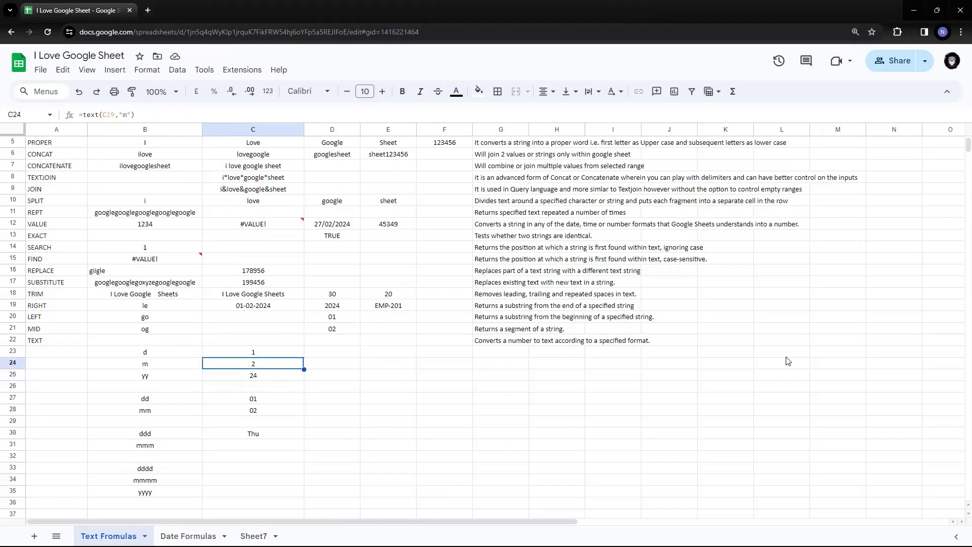
key(Down)
key(Down)
key(Down)
key(Down)
key(Down)
key(Down)
key(Down)
key(Down)
key(Down)
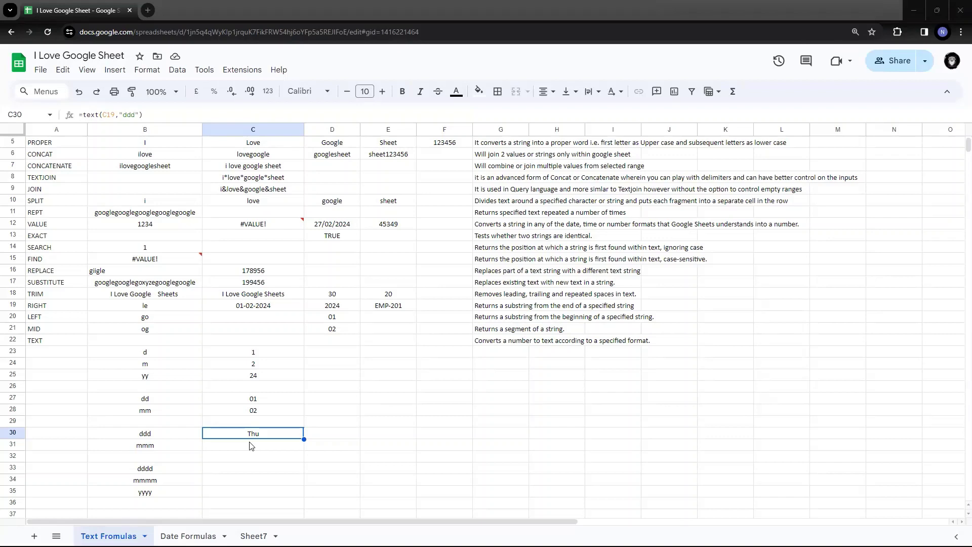
Step: Copy the TEXT formula from C28 into C31 and change its format code so it reads =text(C19,"mmm")
key(Up)
key(Up)
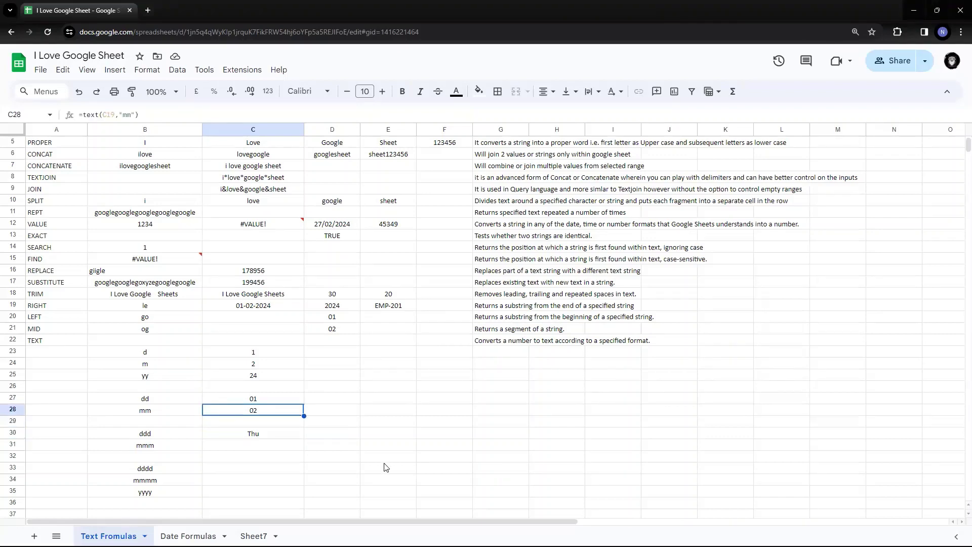
key(F2)
key(Escape)
key(Down)
key(Down)
key(Down)
text(=text(C19,"mm")
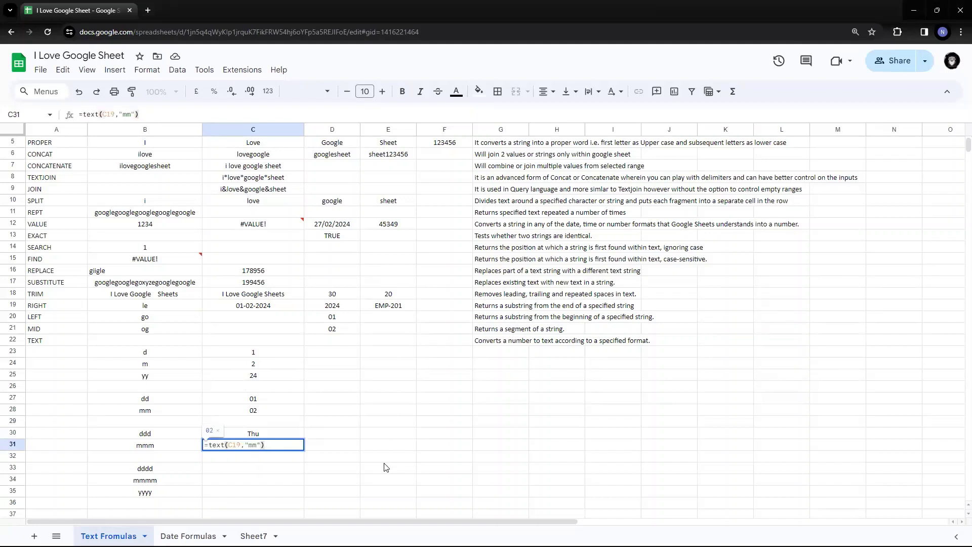
text(m)
key(BackSpace)
key(BackSpace)
text(m)
key(Return)
key(Up)
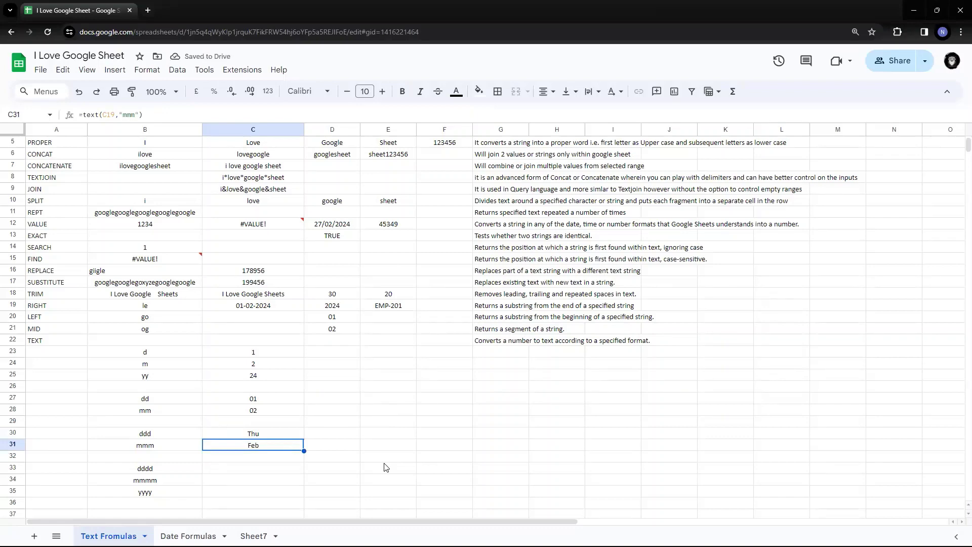
Step: Copy the TEXT formula from C30 into C33 and change its format code so it reads =text(C19,"dddd")
key(Up)
key(Up)
key(Up)
key(Down)
key(Down)
key(Down)
key(Up)
key(F2)
key(ctrl+a)
key(ctrl+c)
key(Escape)
key(Down)
key(Down)
key(Down)
key(F2)
key(ctrl+v)
key(Left)
key(Left)
text(f)
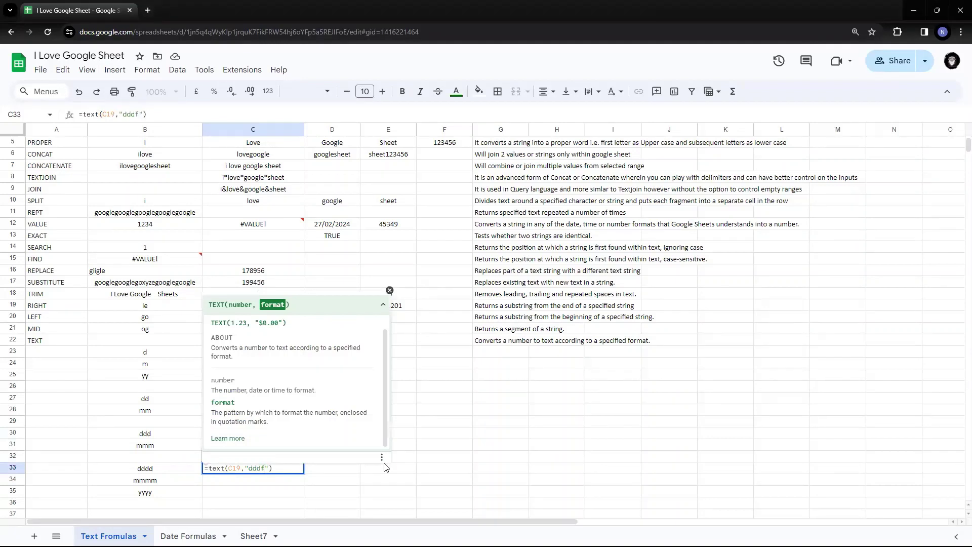
key(shift+Left)
key(shift+Left)
key(shift+Left)
key(shift+Left)
key(Return)
key(Up)
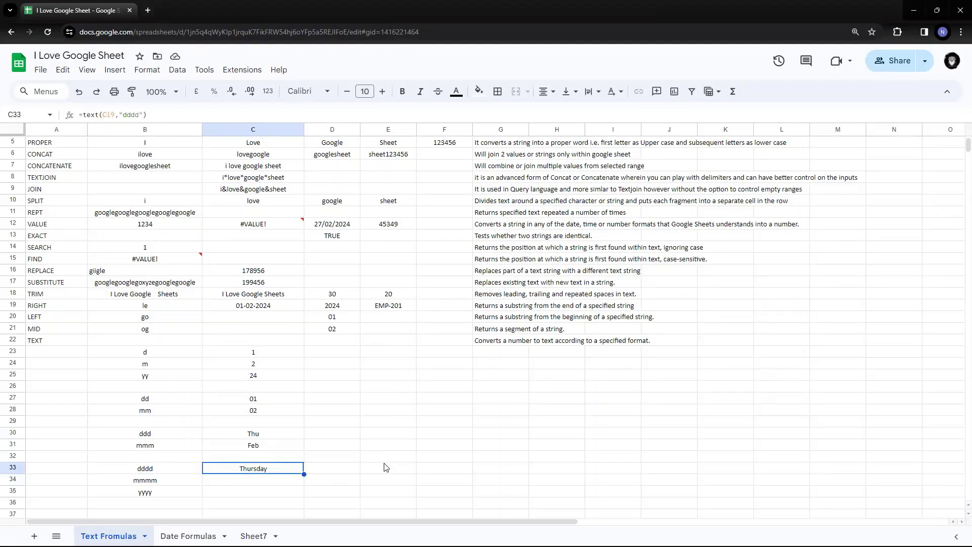
key(Up)
key(Up)
key(Up)
key(Up)
key(Up)
key(Up)
key(Down)
key(Down)
key(Down)
key(Down)
key(Down)
key(Down)
key(F2)
key(ctrl+a)
key(Escape)
Step: Copy the TEXT formula from C31 into C34 and change its format code so it reads =text(C19,"mmmm")
key(Up)
key(Up)
key(F2)
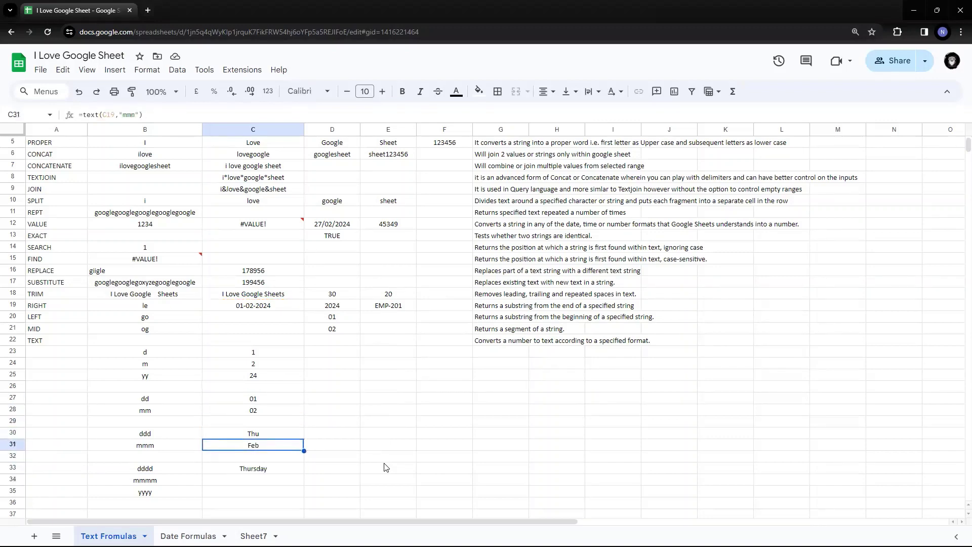
key(ctrl+a)
key(ctrl+c)
key(Escape)
key(Down)
key(Down)
key(Down)
key(F2)
key(ctrl+v)
text(m)
key(Return)
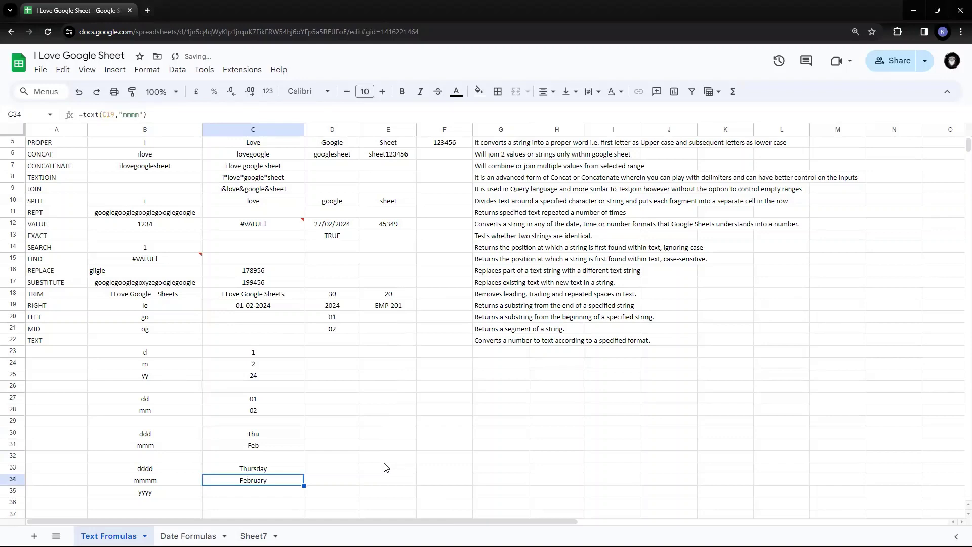
Step: Copy the TEXT formula from C25 into C35 and change its format code so it reads =text(C19,"yyyy")
key(Down)
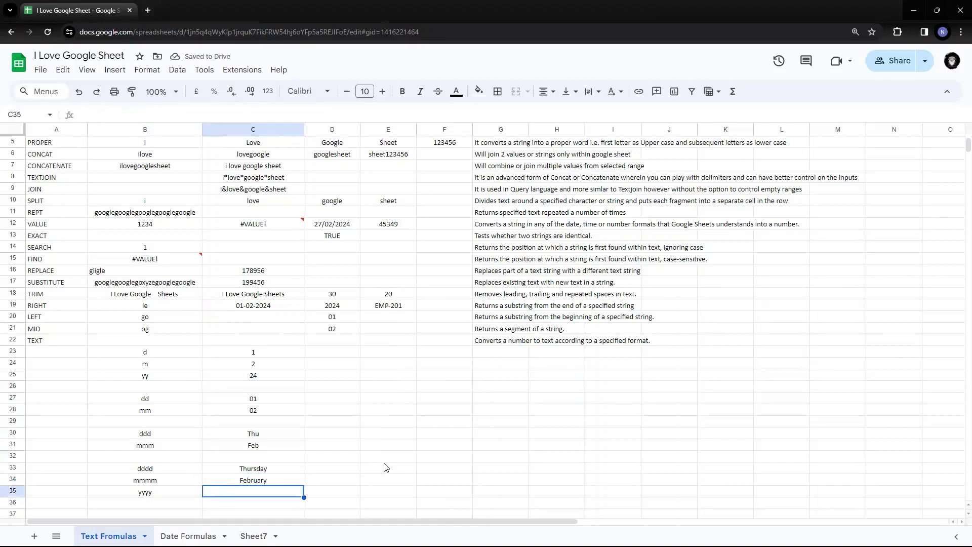
key(Up)
key(Up)
key(Up)
key(Up)
key(Up)
key(Up)
key(Up)
key(Up)
key(Up)
key(Up)
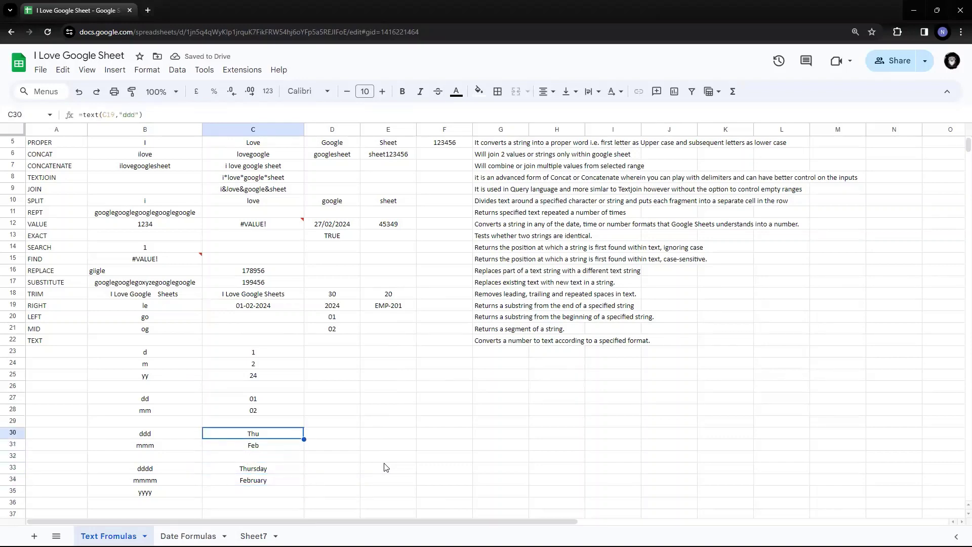
key(Return)
key(ctrl+a)
key(ctrl+c)
key(Return)
key(Down)
key(Down)
key(Down)
key(Down)
key(Down)
key(Down)
key(Down)
key(Down)
key(Down)
key(Down)
key(Up)
key(Return)
key(ctrl+v)
key(Left)
key(Left)
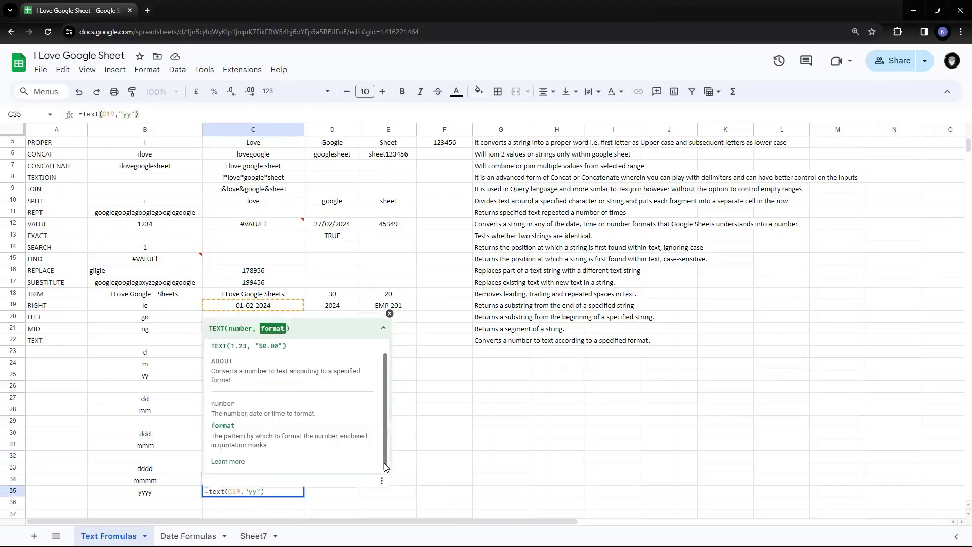
text(yy)
key(Return)
key(Up)
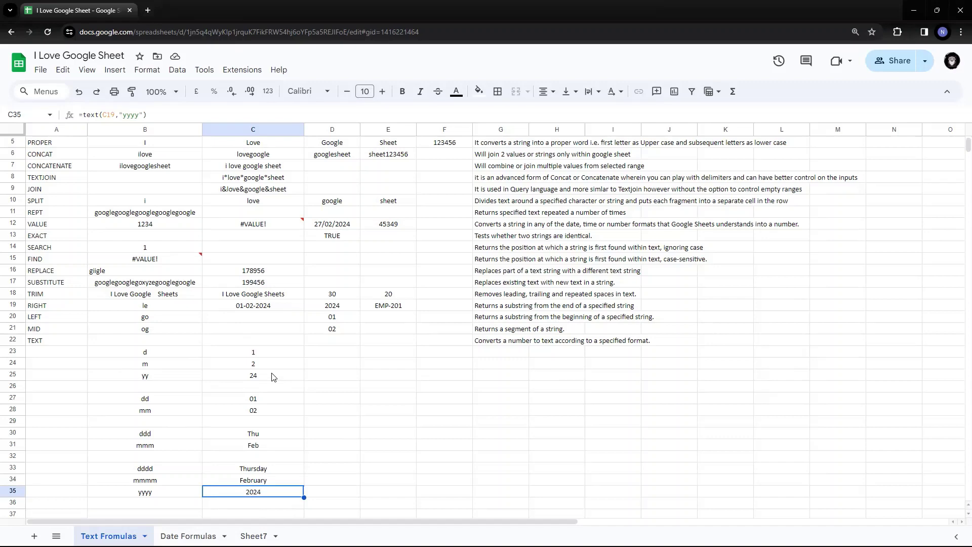
Step: Review the results of the d, m and mmm format codes in C23, C24 and C31
click(262, 355)
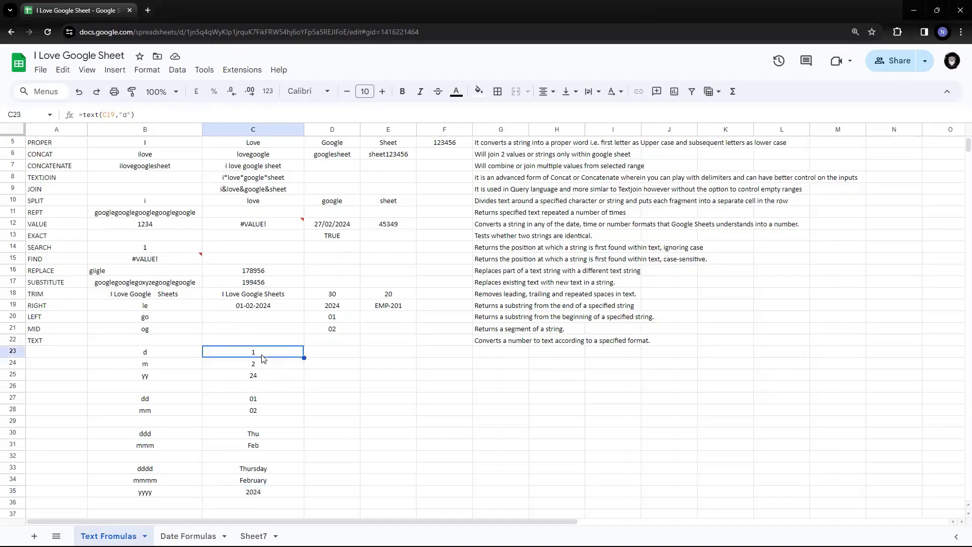
click(261, 368)
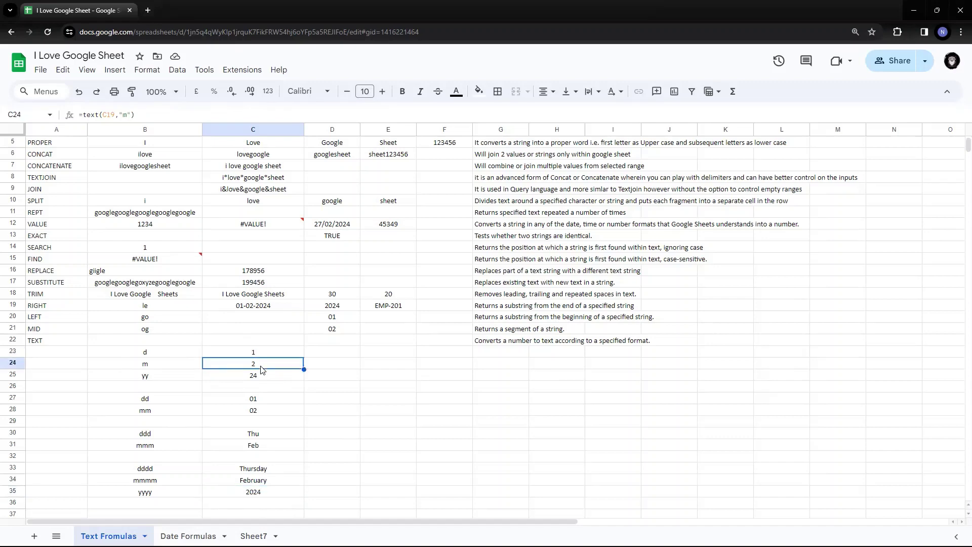
click(273, 447)
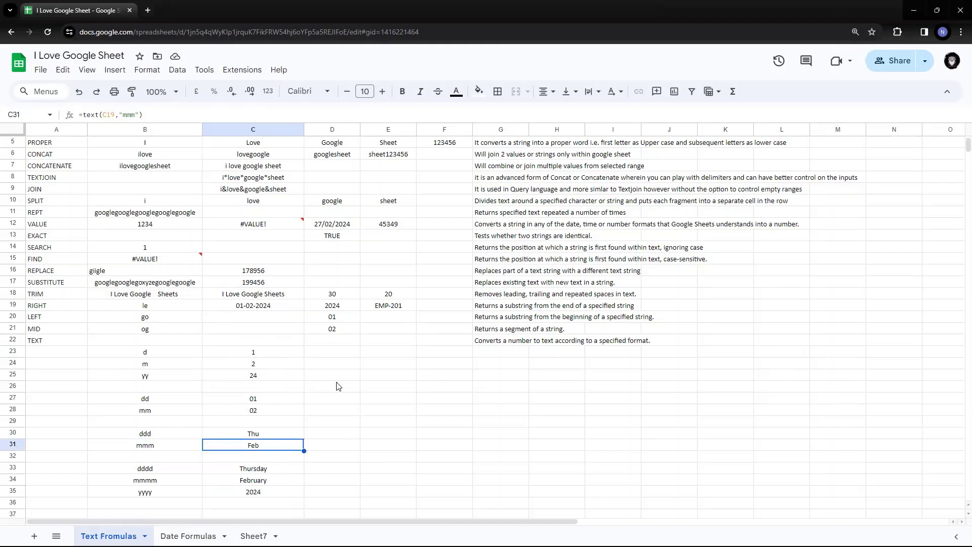
Step: Enter the format code mmmmm as a label in B37, below the yyyy row
scroll(291, 400, down, 3)
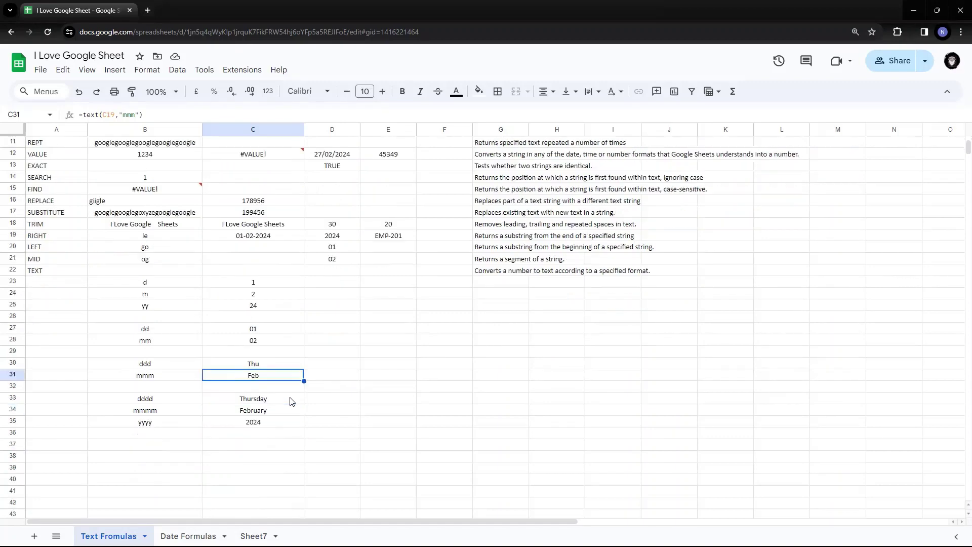
click(182, 411)
text(mmmmm)
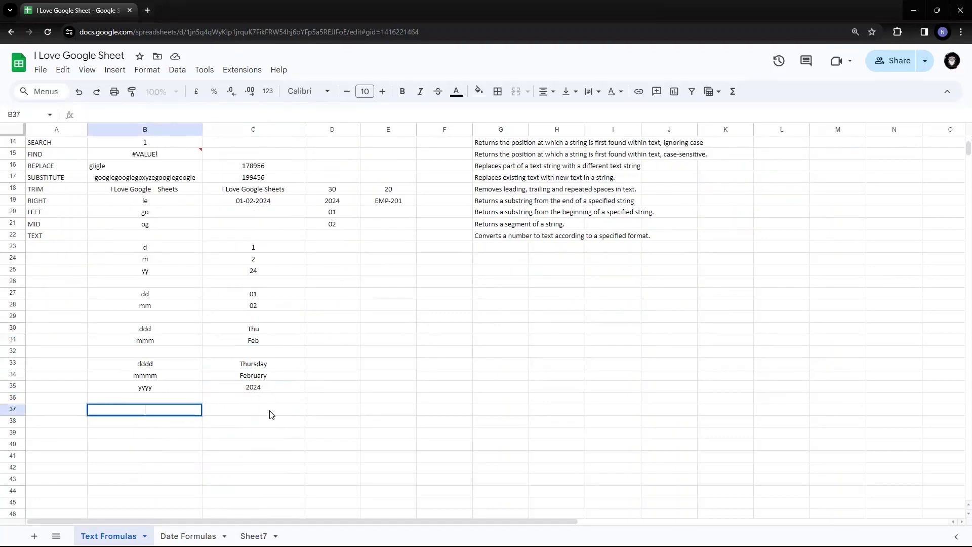
key(Return)
Step: Copy the TEXT formula from C34 into C37 and change its format code so it reads =text(C19,"mmmmm")
key(Up)
key(Up)
key(Up)
key(Up)
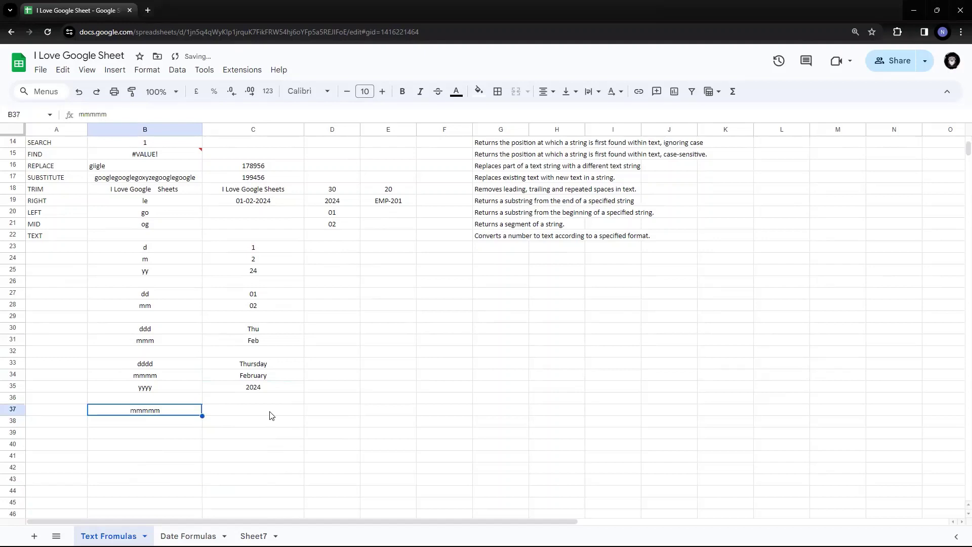
key(Right)
key(F2)
key(ctrl+a)
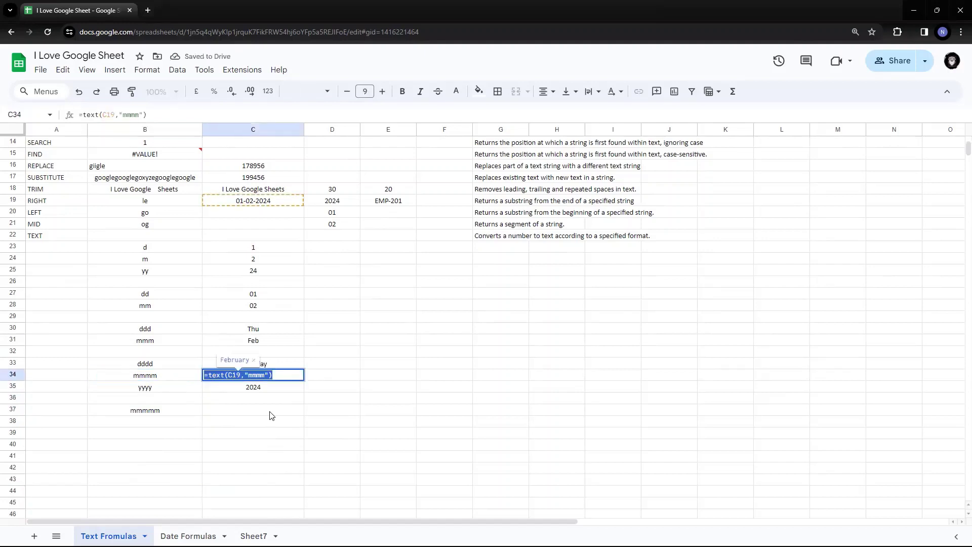
key(ctrl+c)
key(Return)
key(Down)
key(Down)
double_click(271, 412)
key(ctrl+v)
click(271, 411)
text(m)
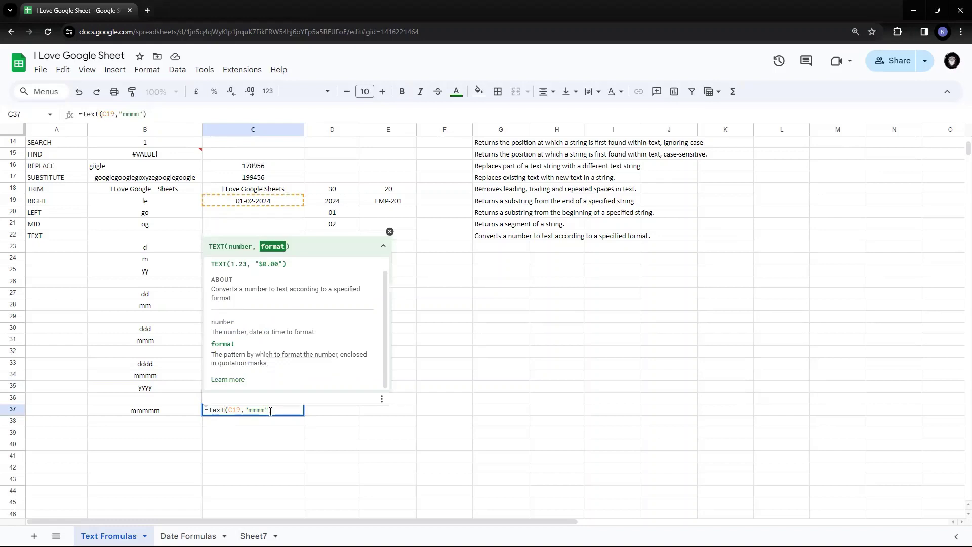
key(shift+Left)
key(shift+Left)
key(shift+Left)
key(shift+Left)
key(shift+Left)
key(ctrl+Return)
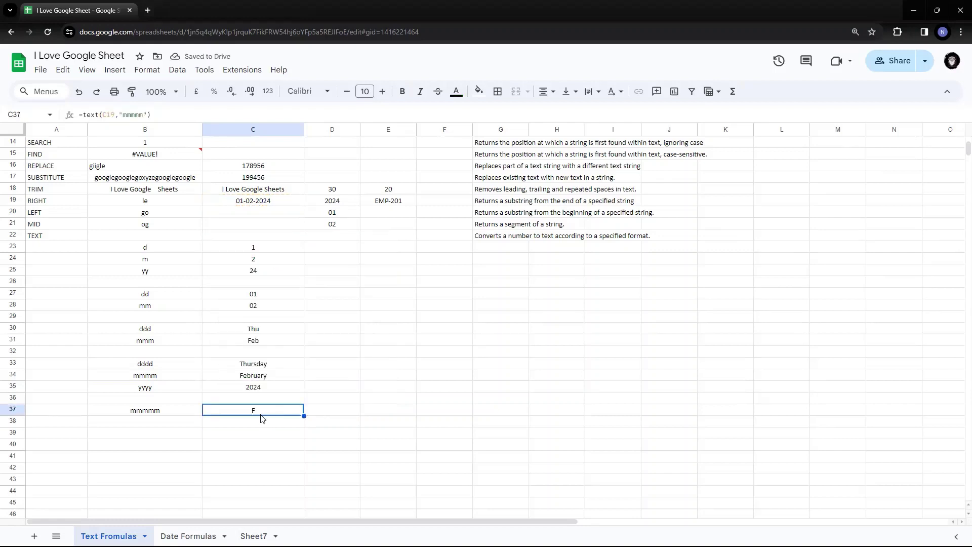
double_click(255, 415)
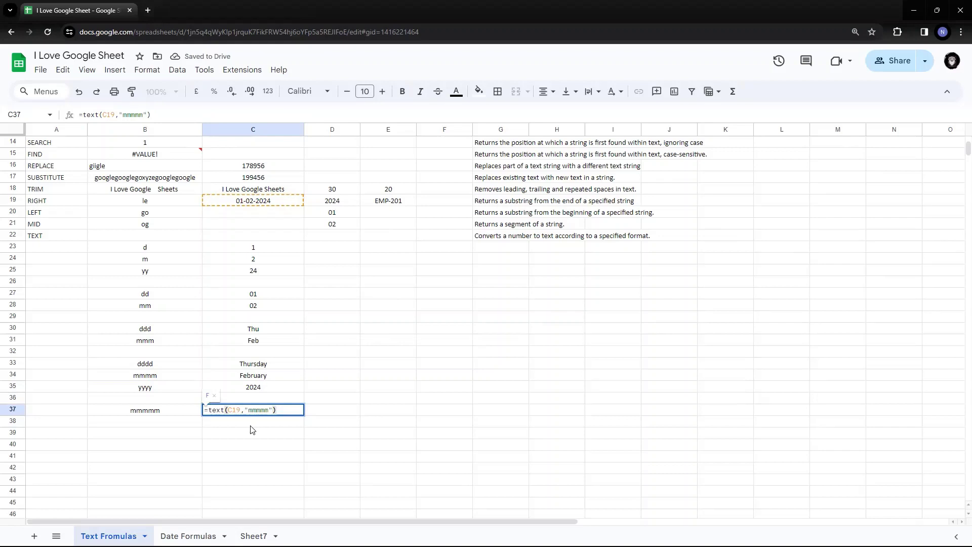
key(Escape)
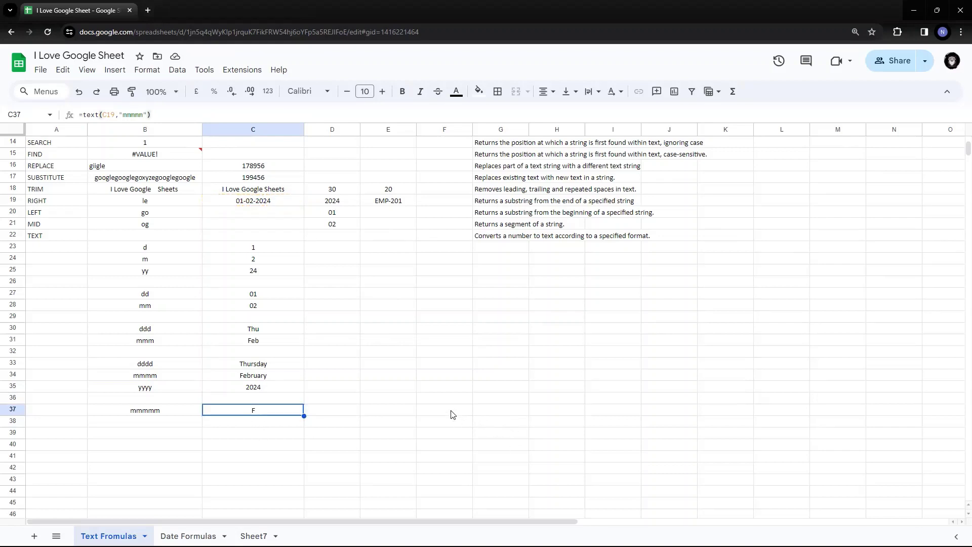
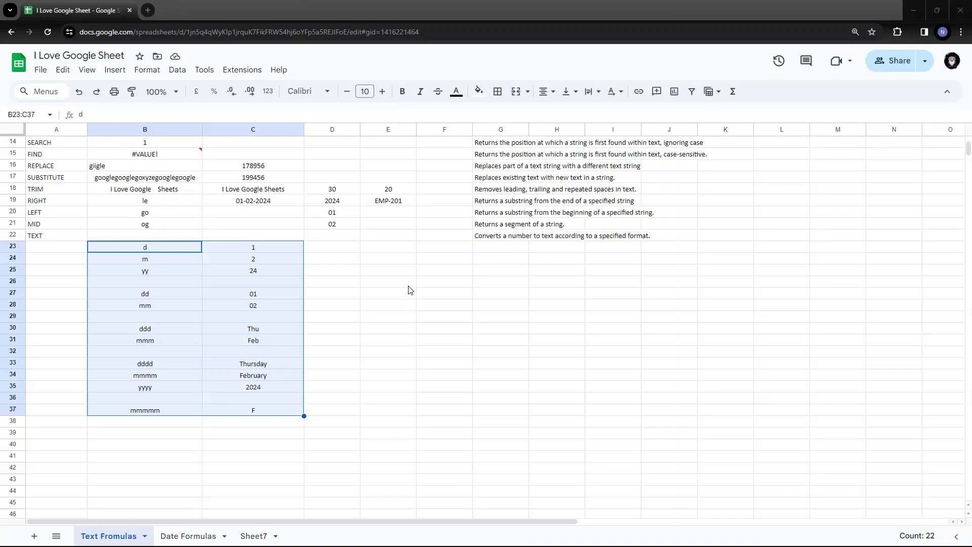
Step: Move the block of format codes and results from B23:C37 one column over to A23:B37
click(342, 246)
click(140, 251)
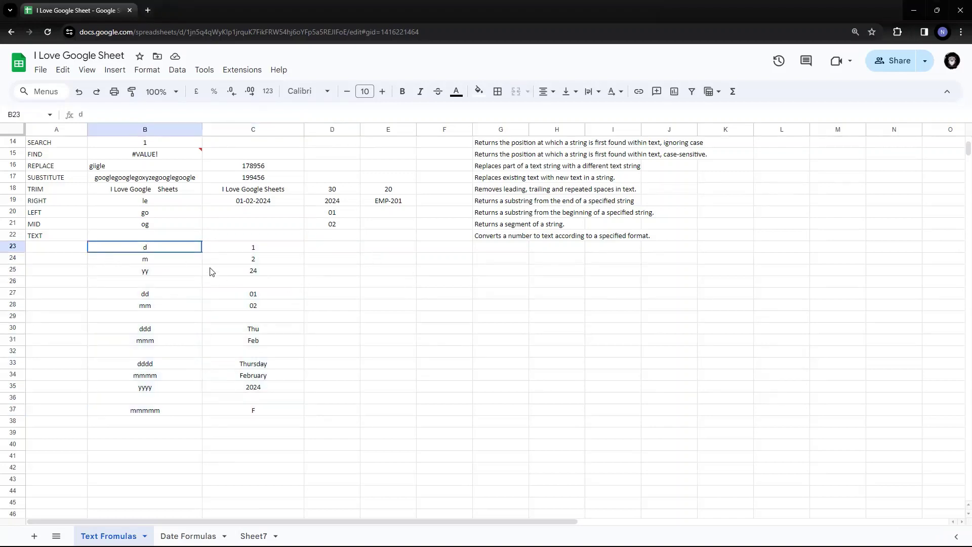
drag(211, 272, 254, 408)
key(ctrl+c)
key(Left)
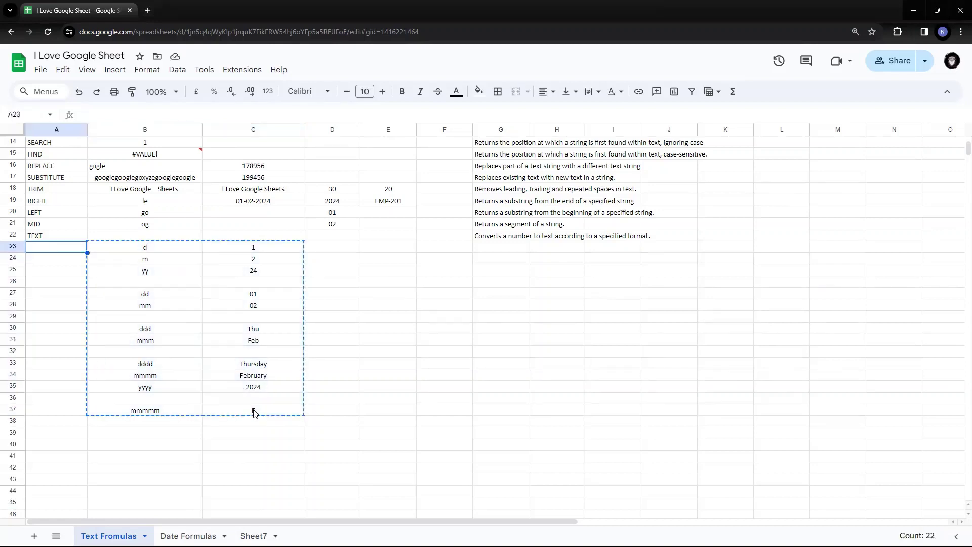
key(ctrl+v)
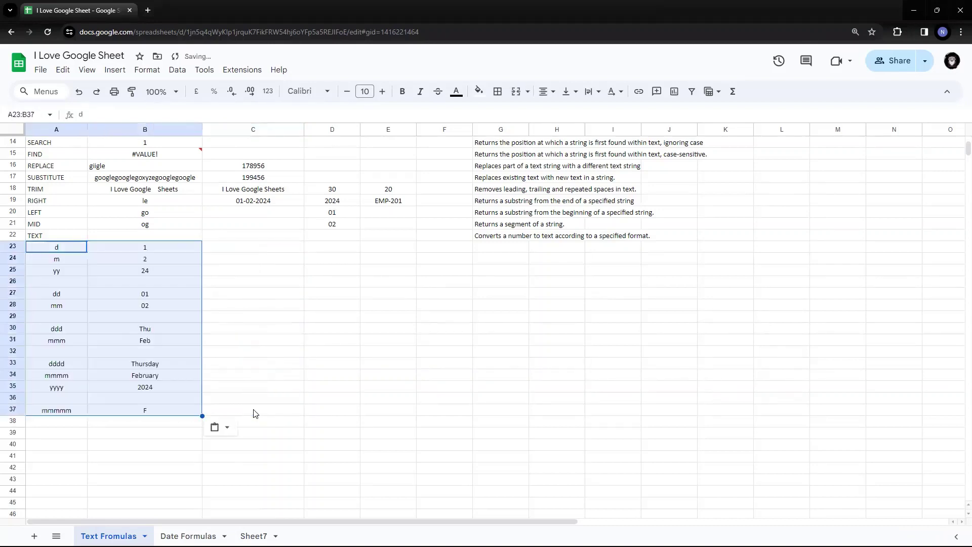
Step: Enter the sample number 1.1 in D23, beside the moved date format examples
key(Right)
key(Right)
key(Right)
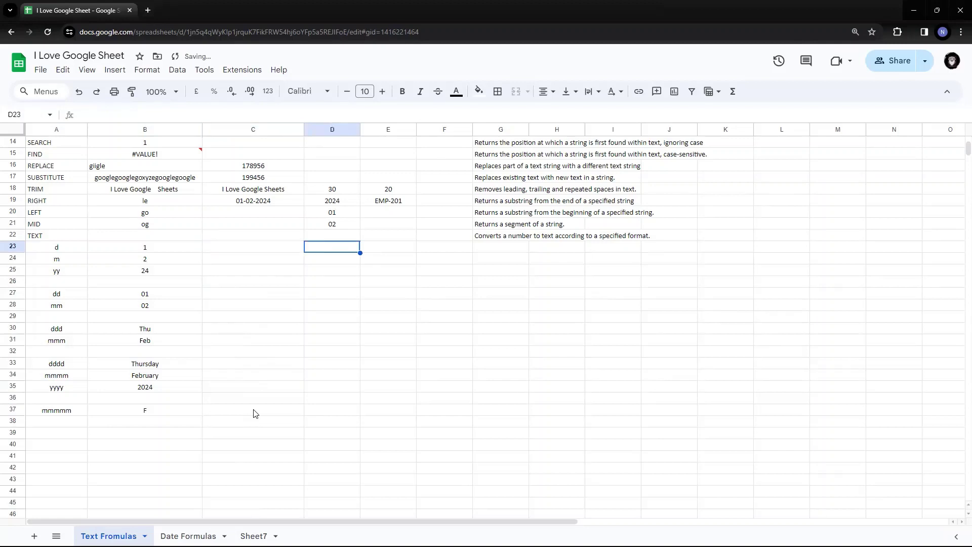
text(7.3)
key(Escape)
text(1.1)
key(Tab)
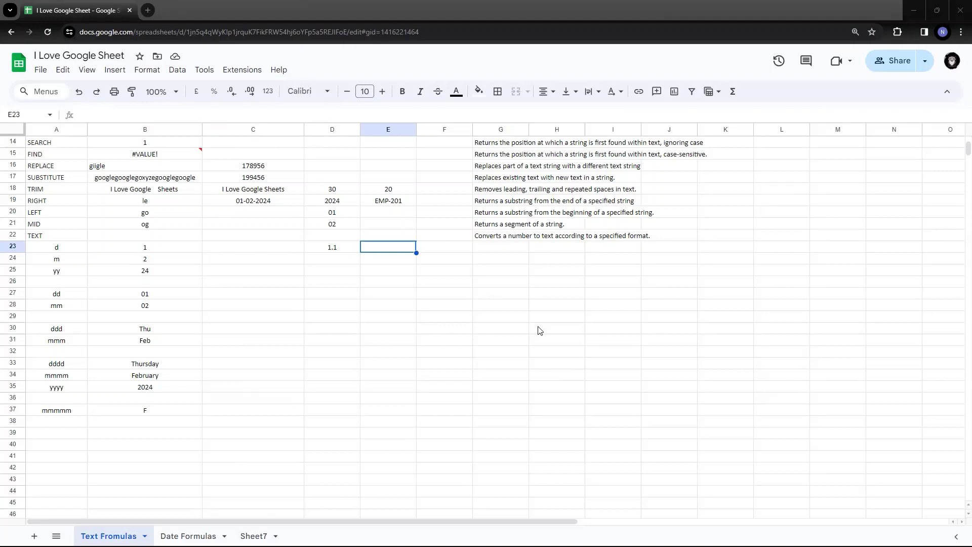
Step: Enter a TEXT formula in E23 that references D23, using =text(D23,"00.00) as the formula text
text(=)
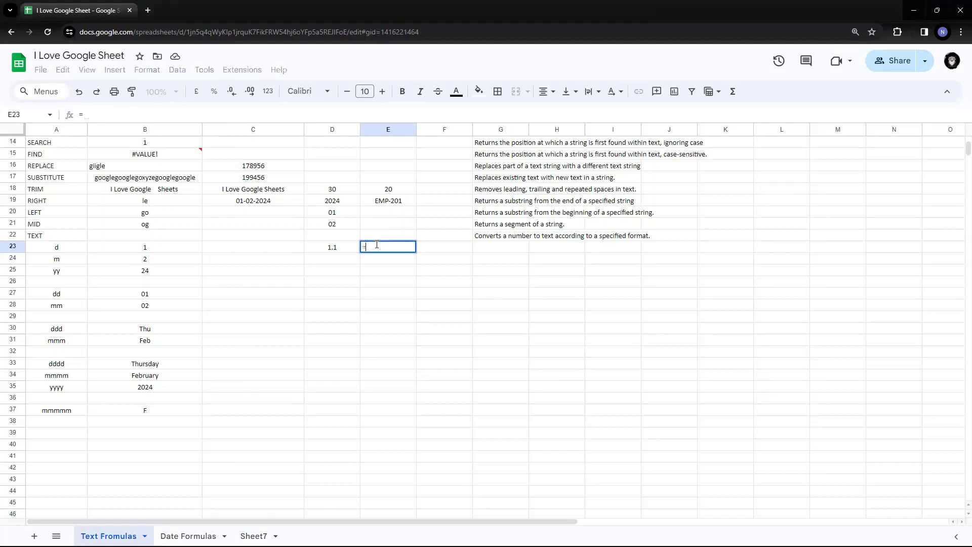
text(text()
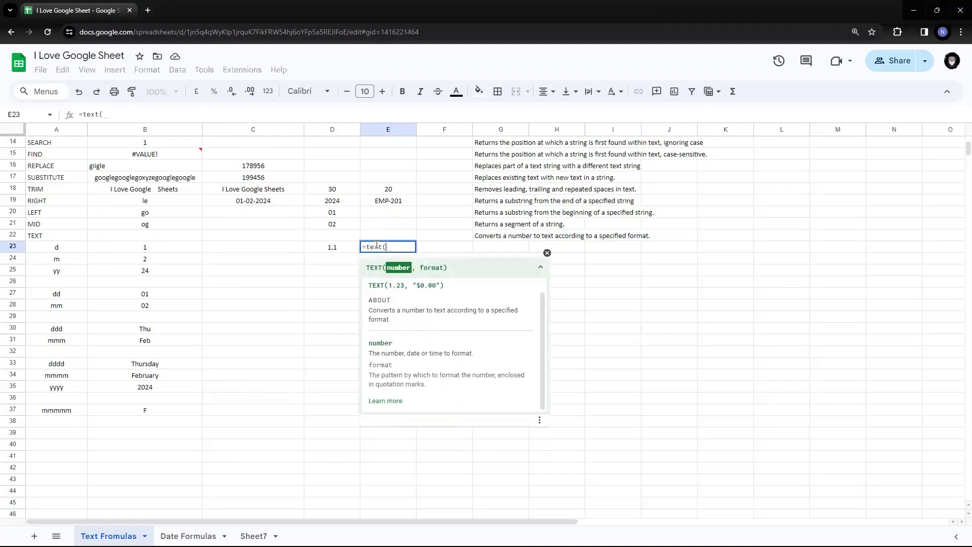
click(331, 248)
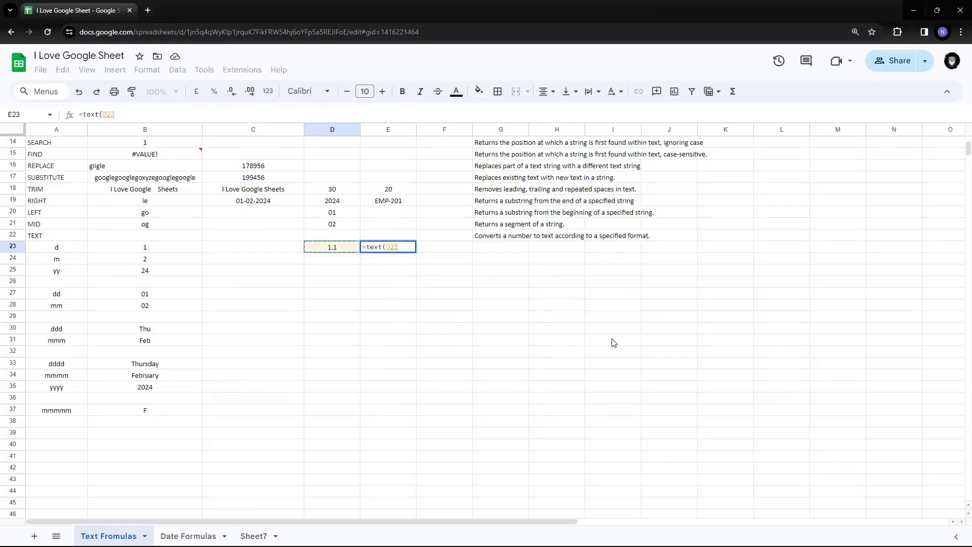
text(,")
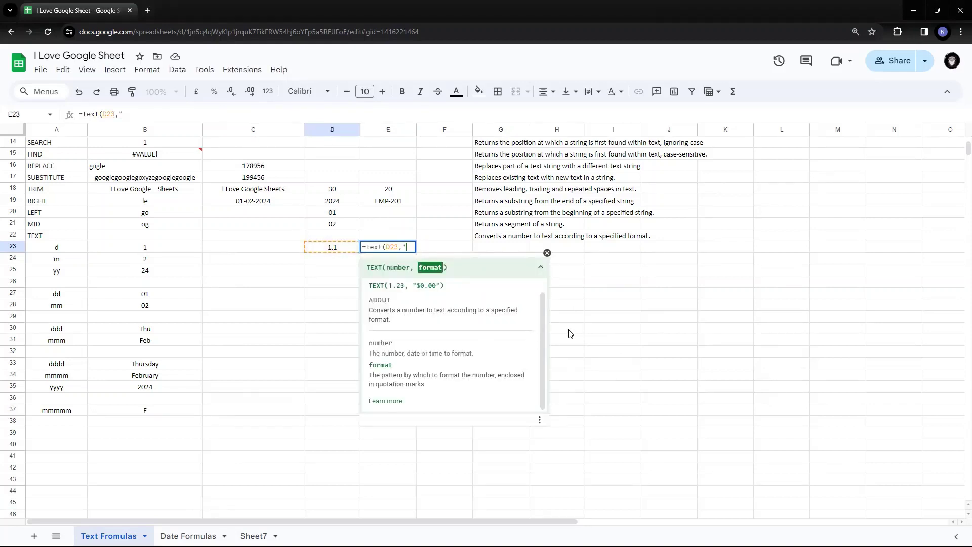
text(00.00))
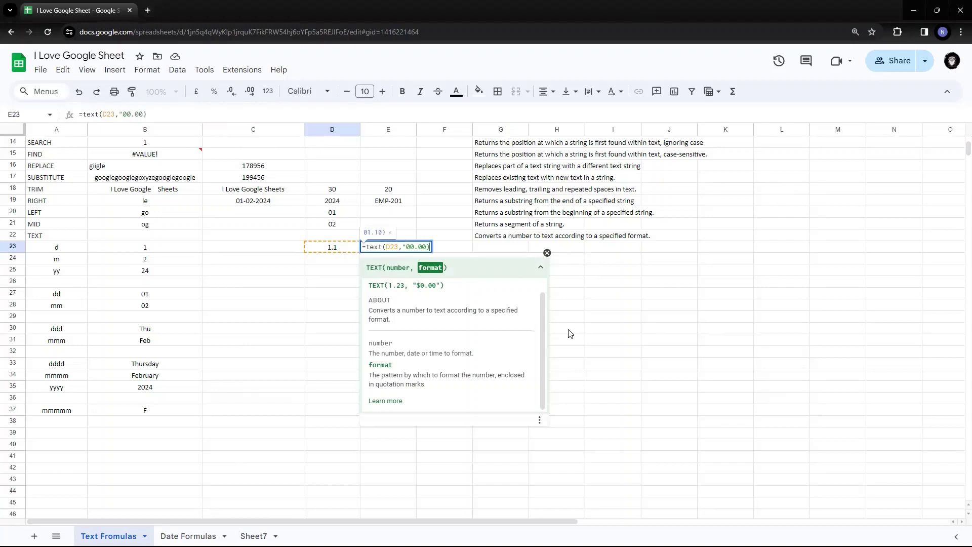
key(Return)
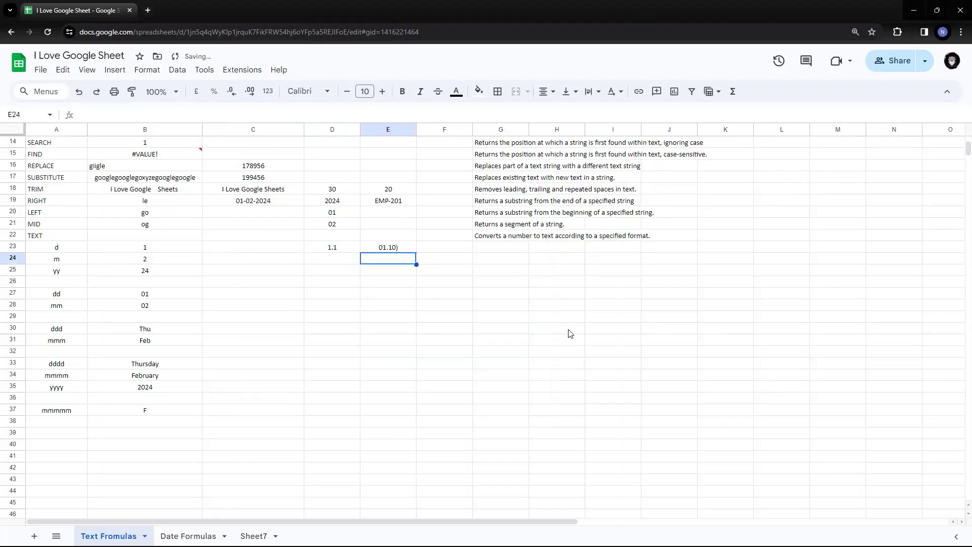
Step: Remove the stray parenthesis from the format code in E23 so the formula reads =text(D23,"00.00")
key(Up)
key(F2)
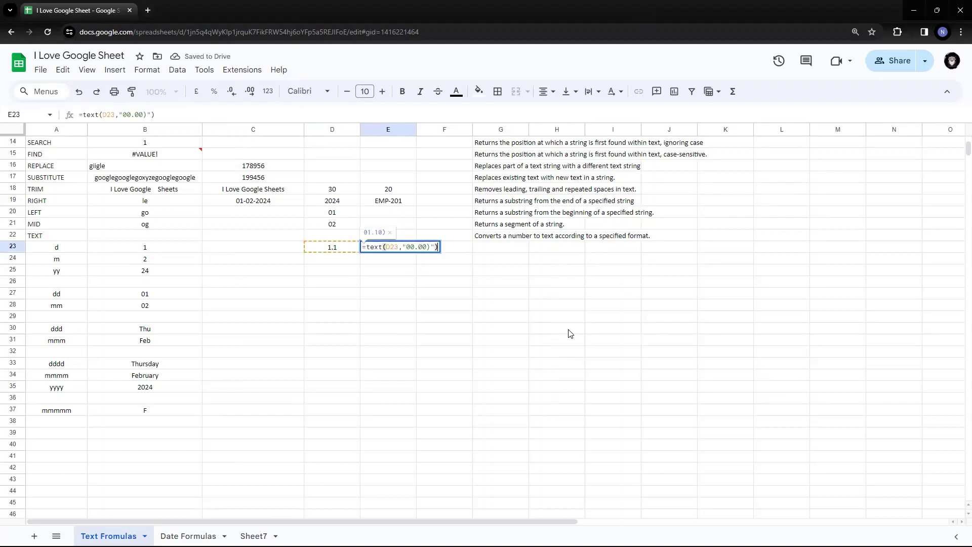
key(BackSpace)
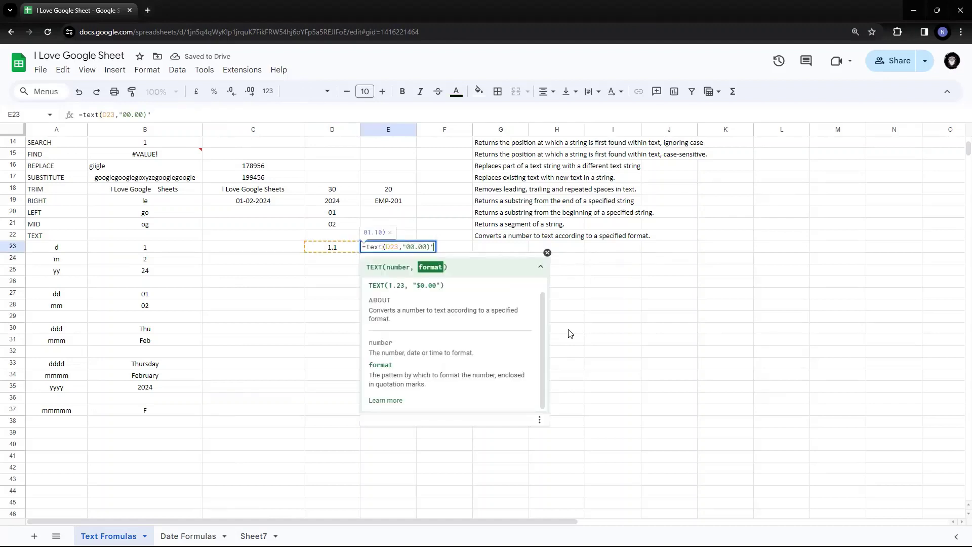
key(Left)
key(Left)
key(BackSpace)
text())
key(Return)
Step: Examine the digits before and after the decimal point in E23's 00.00 format code and compare the result with D23
key(Up)
key(Return)
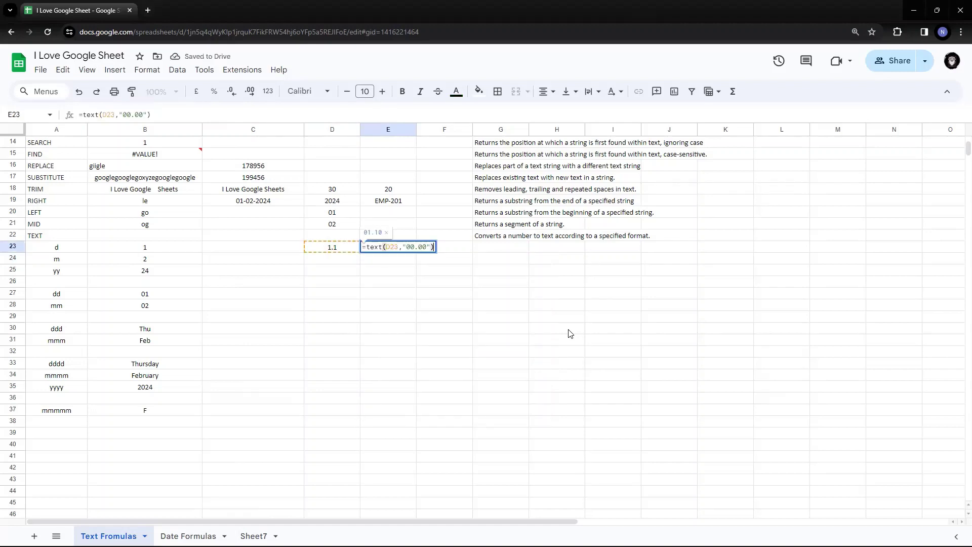
key(Left)
key(Left)
key(Left)
key(shift+Left)
key(shift+Left)
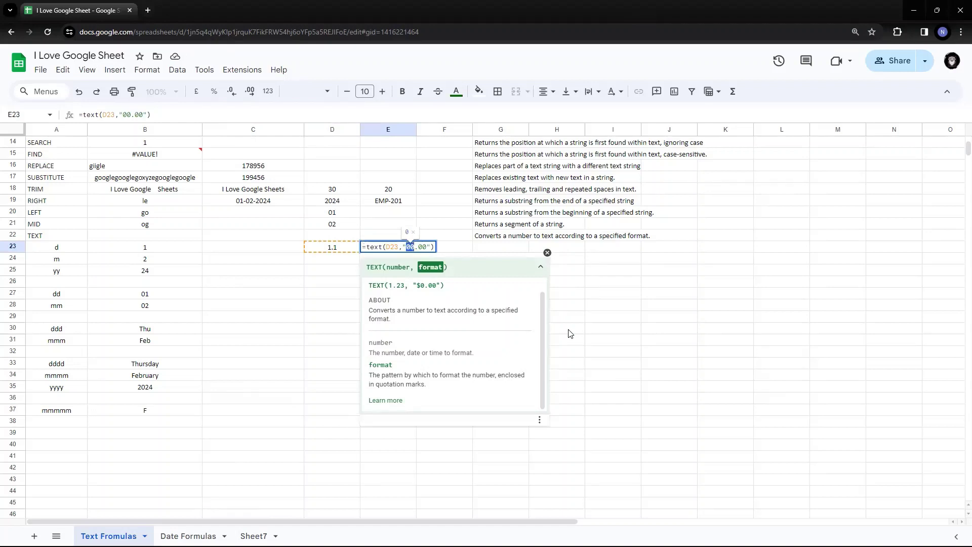
key(Right)
key(Right)
key(shift+Right)
key(shift+Right)
key(Escape)
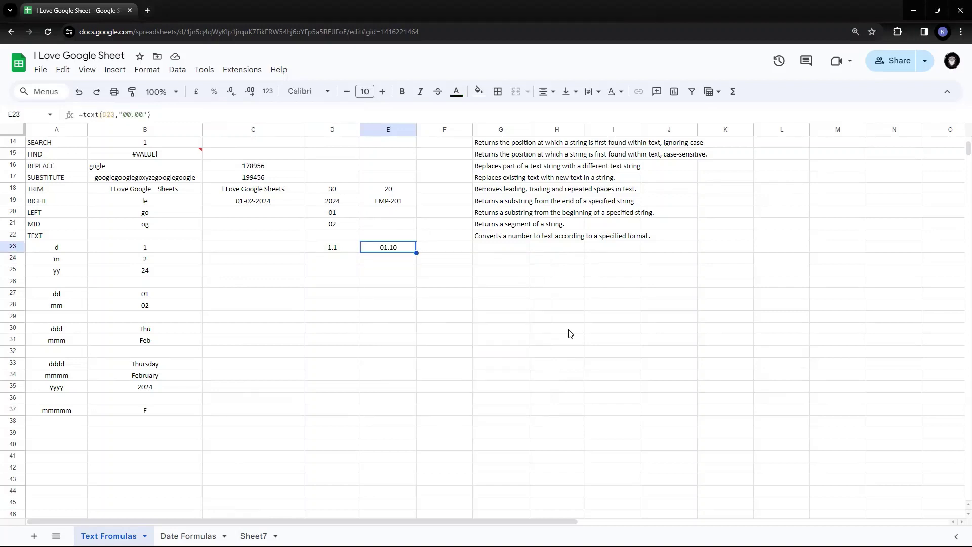
key(Left)
key(Right)
key(Down)
key(Up)
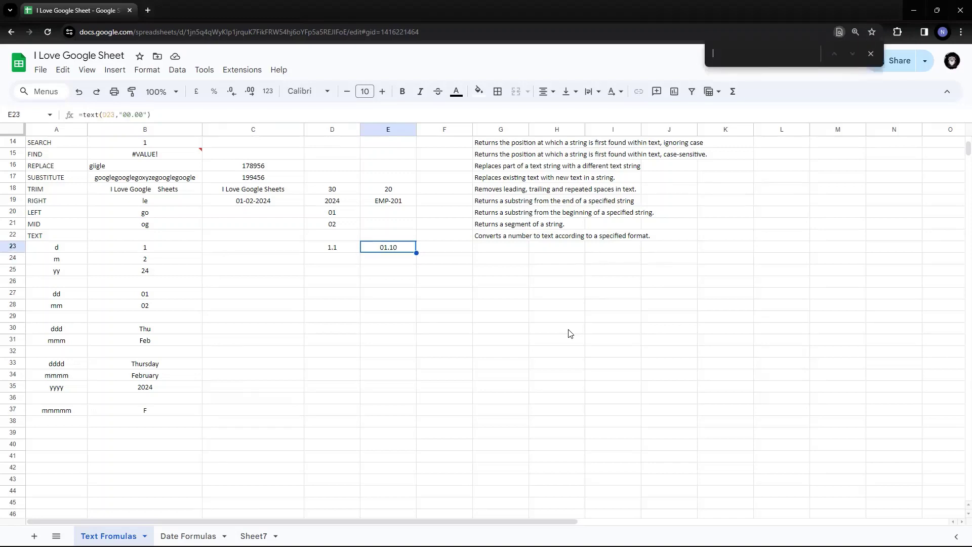
Step: Copy the TEXT formula from E23 into E24, keeping its reference to D23
key(F2)
key(ctrl+a)
key(ctrl+c)
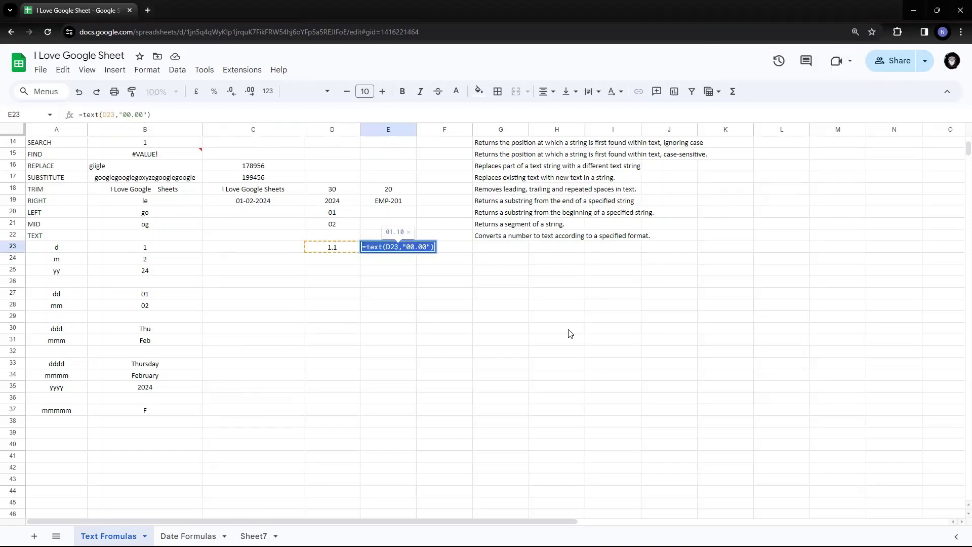
key(Return)
key(ctrl+f)
key(ctrl+v)
key(Left)
key(Right)
Step: Change the format code in E24 to three digits on each side of the decimal point: =text(D23,"000.000")
key(F2)
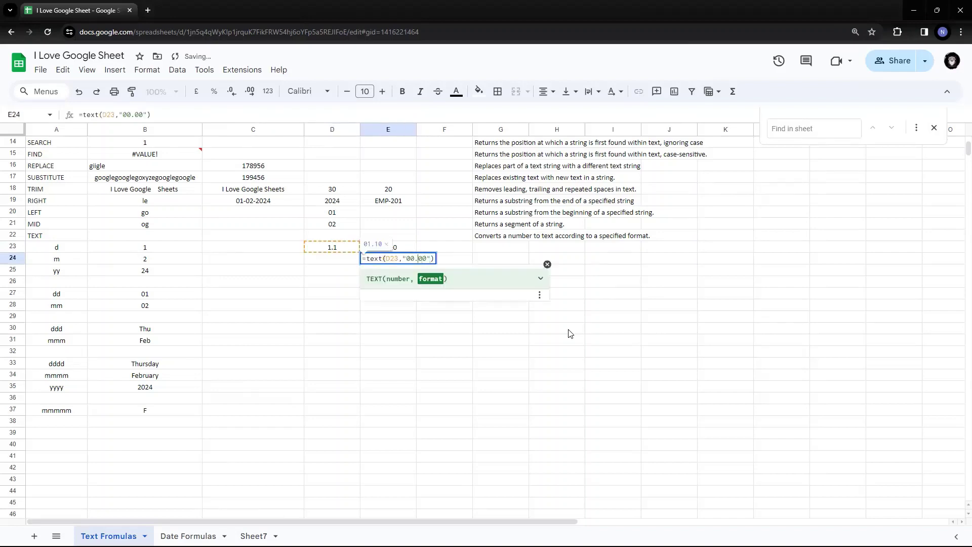
key(Left)
text(0)
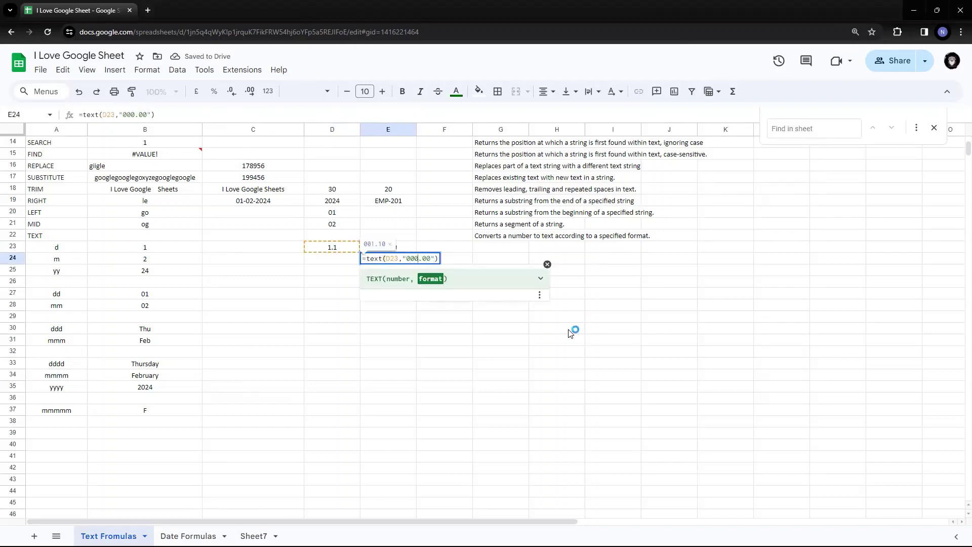
key(BackSpace)
text(00)
key(Return)
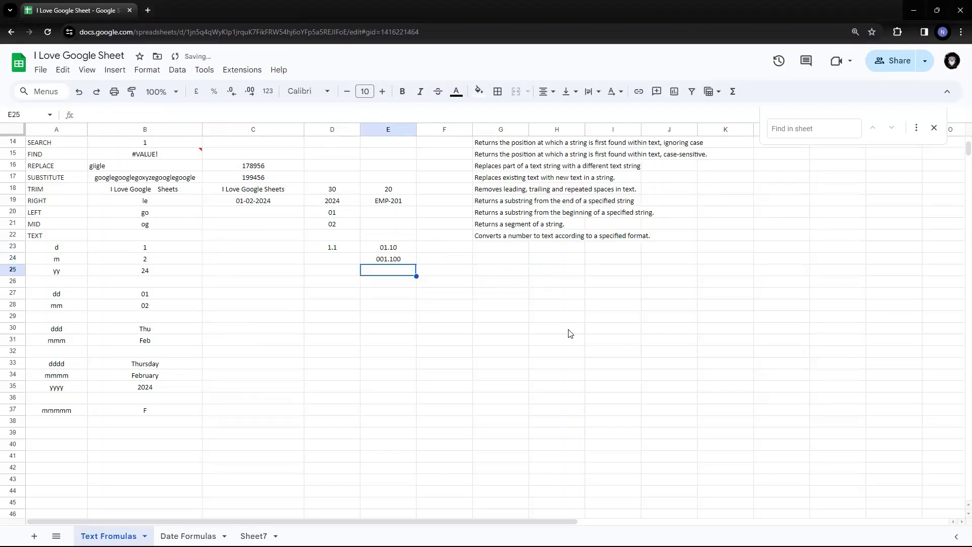
key(Up)
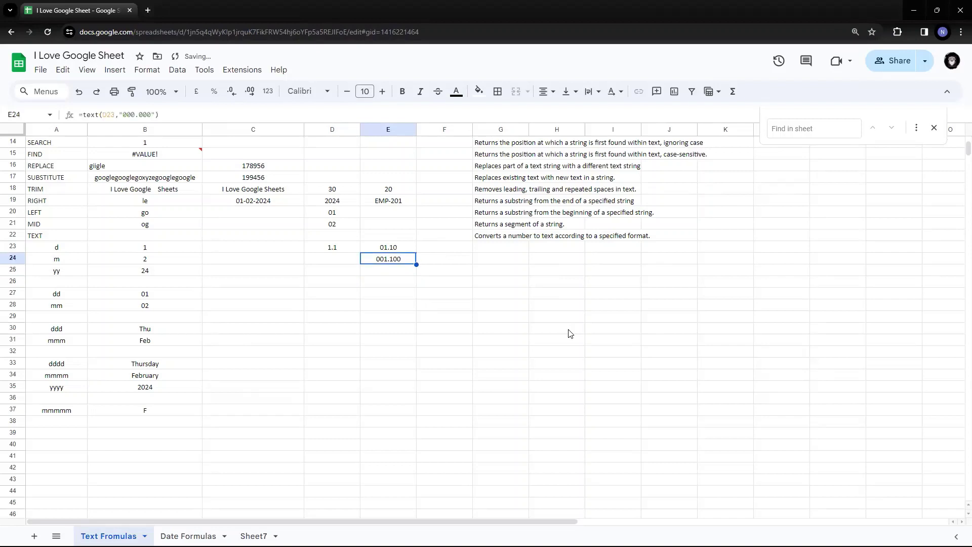
Step: Examine the 000.000 format code in E24 and compare its result with the number in D23
key(Return)
key(Left)
key(Left)
key(shift+Left)
key(shift+Left)
key(shift+Left)
key(shift+Left)
key(shift+Left)
key(shift+Left)
key(shift+Left)
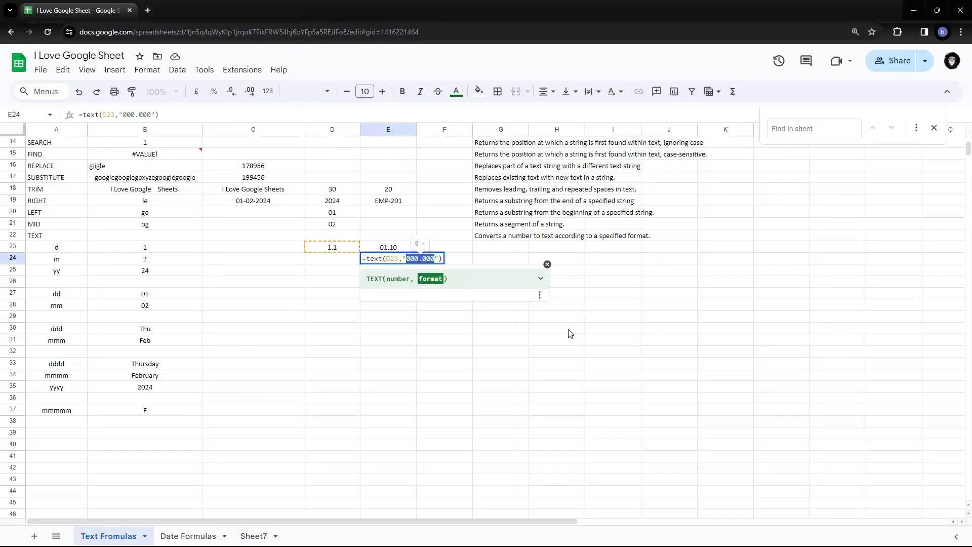
key(Escape)
key(Up)
key(Up)
key(Left)
key(Down)
key(Right)
key(Down)
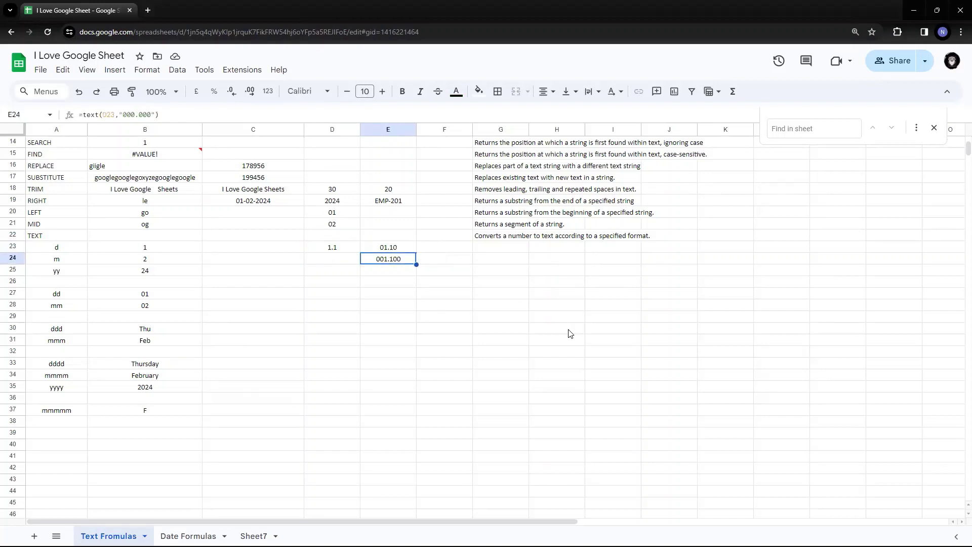
key(Down)
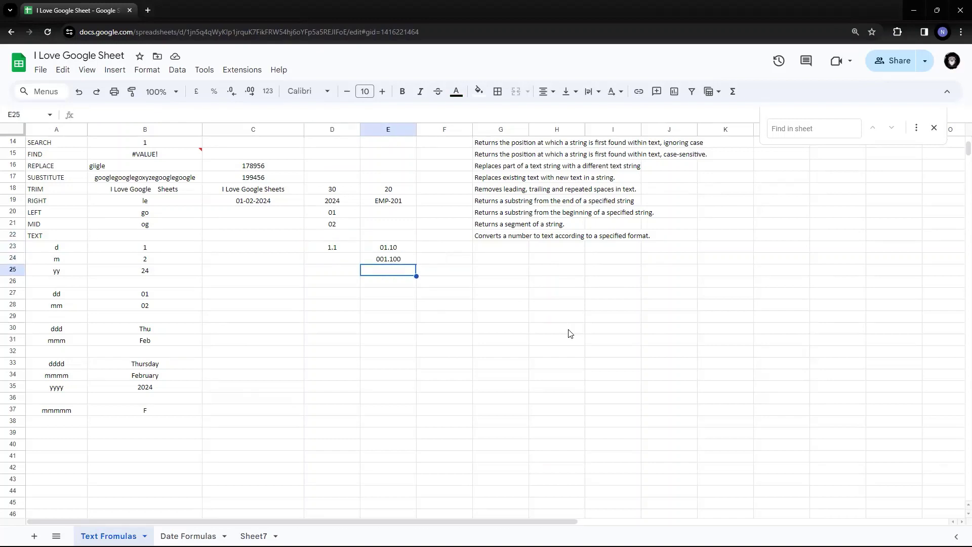
Step: Enter the formula =text(D23,"00.00") in E25, below the 000.000 example
key(Return)
key(Escape)
key(Up)
key(Up)
key(Return)
key(Return)
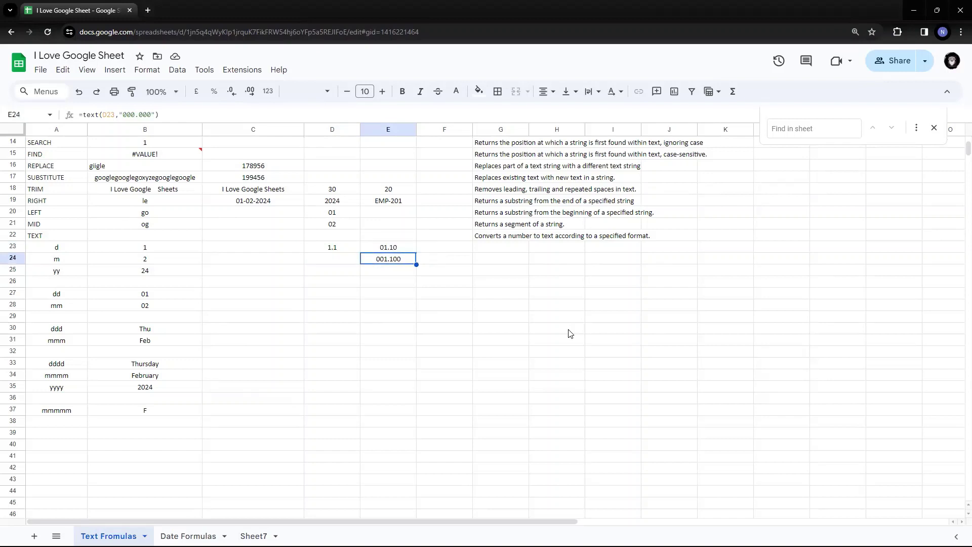
key(Down)
text(=text(D23,"00.00)
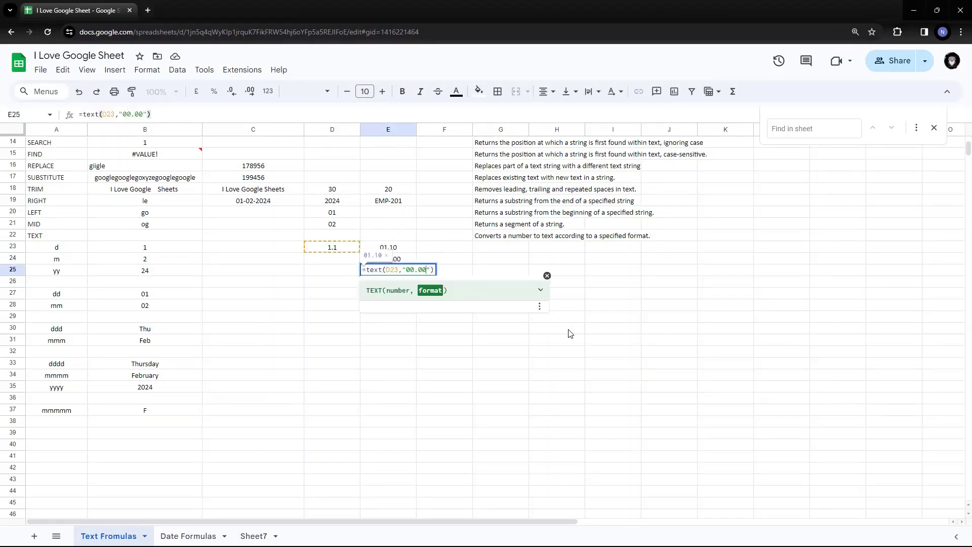
Step: Change the format code in E25 to a dollar format with one decimal, so the formula reads =text(D23,"$0.0")
key(BackSpace)
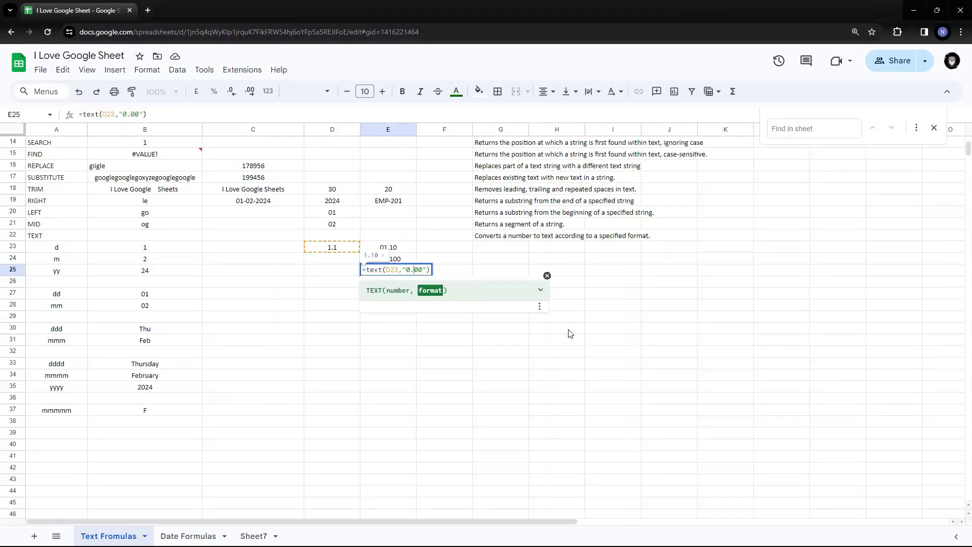
key(BackSpace)
key(Right)
key(Right)
text($)
key(Return)
key(Up)
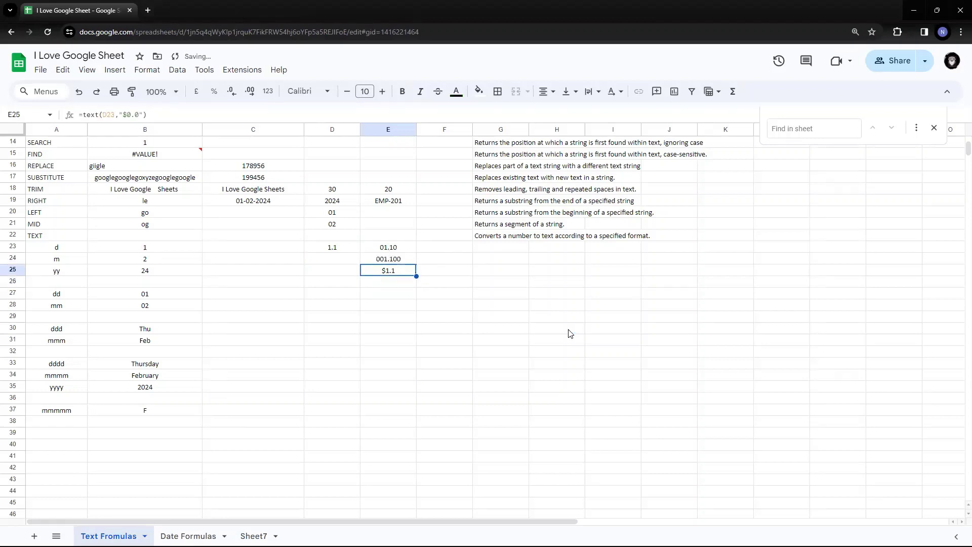
Step: Extend the sample number in D23 to 1.123
key(Left)
key(Up)
key(Up)
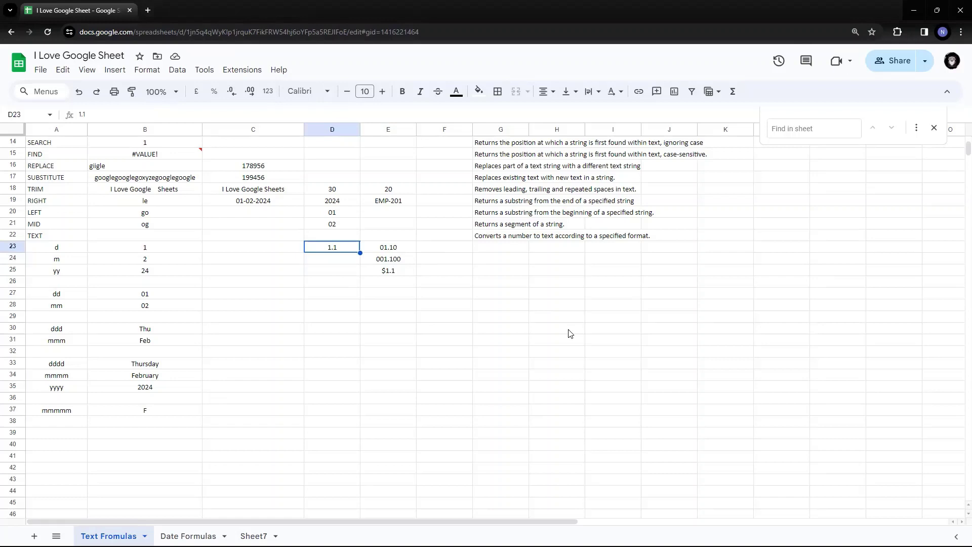
key(F2)
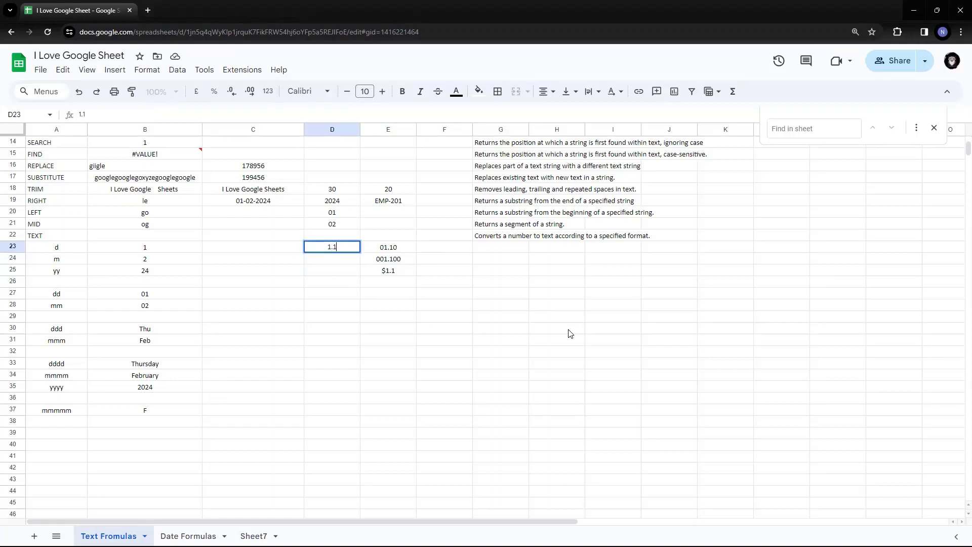
text(23)
key(Return)
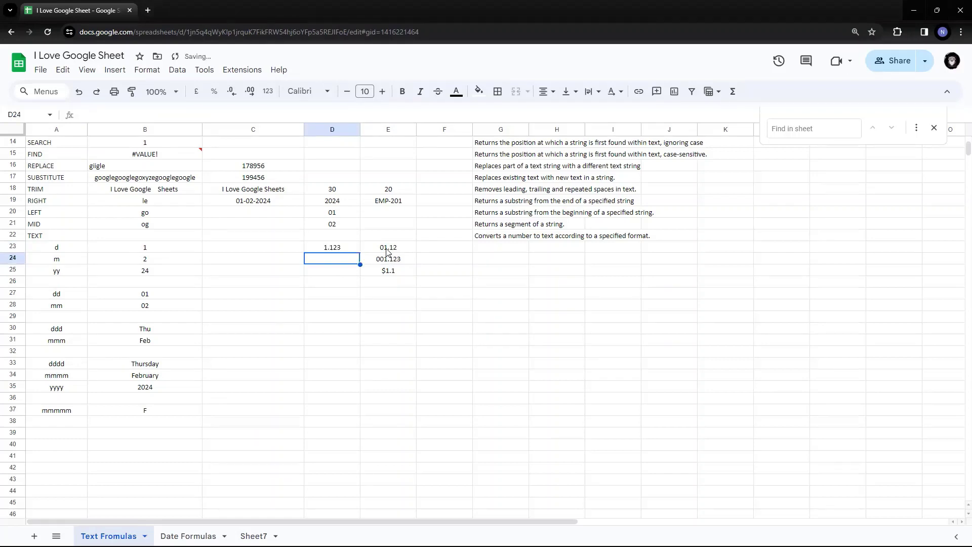
Step: Compare the formatted results in E23, E24 and E25 with the source number in D23
click(387, 252)
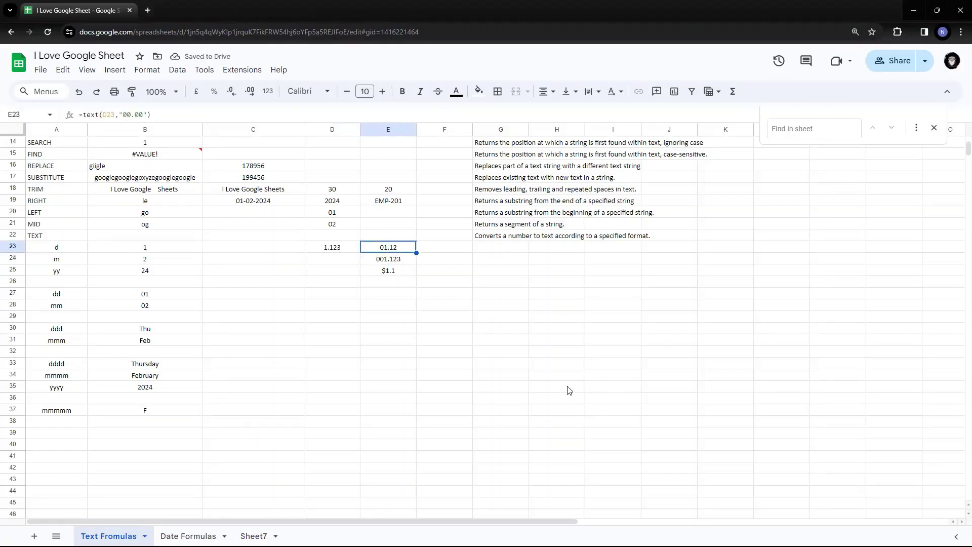
key(Left)
key(Right)
key(Down)
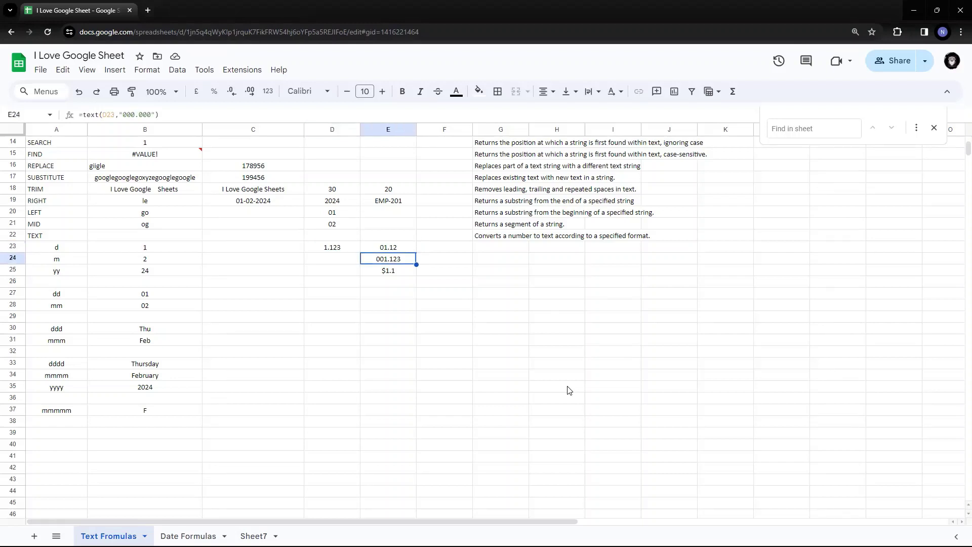
key(Left)
key(Right)
key(Down)
key(Left)
key(Right)
Step: Examine the digits and the dollar sign of the $0.0 format code in E25
key(Return)
key(Left)
key(Left)
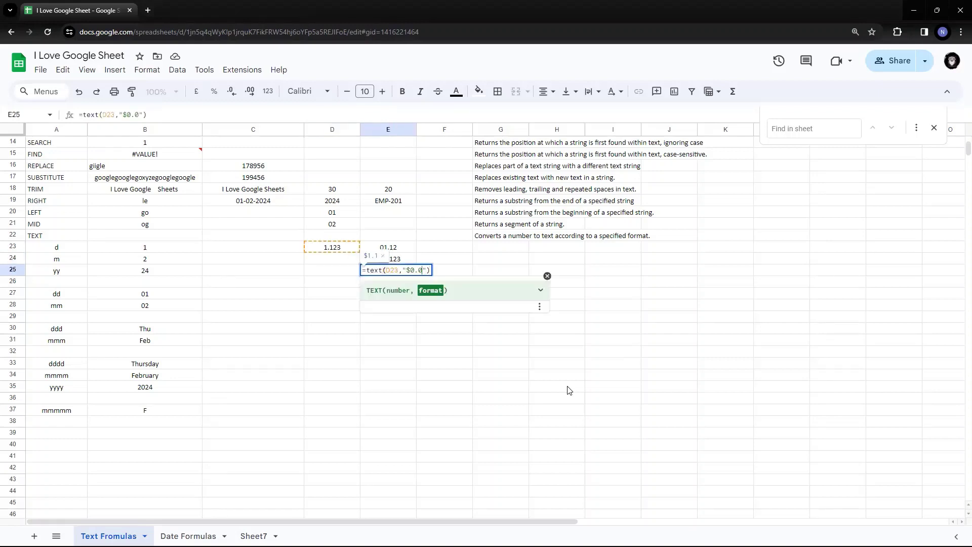
key(shift+Left)
key(shift+Left)
key(shift+Left)
key(Left)
key(shift+Right)
key(Right)
key(shift+Left)
key(Return)
Step: Examine the zeros before and after the decimal point in E23's 00.00 format code
key(Up)
key(Up)
key(Up)
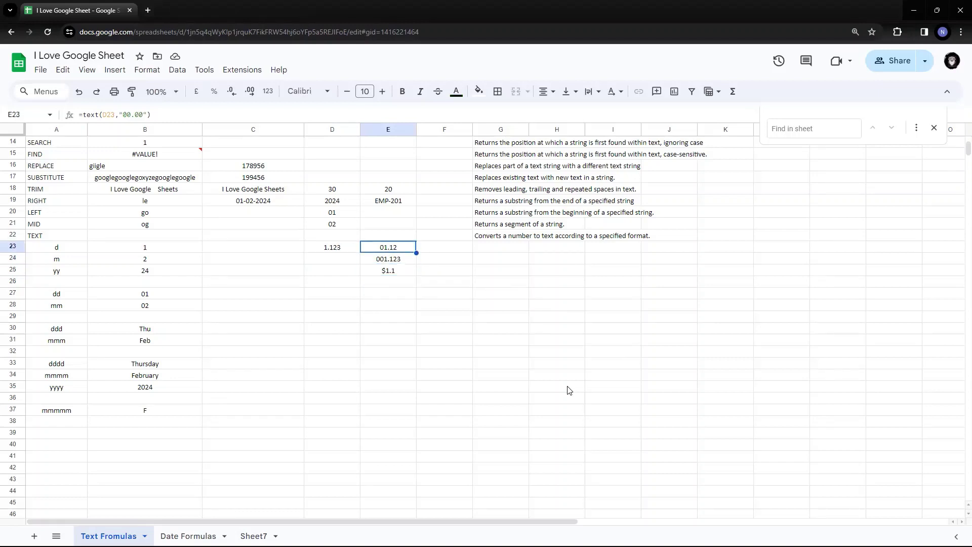
key(F2)
key(Left)
key(Left)
key(Left)
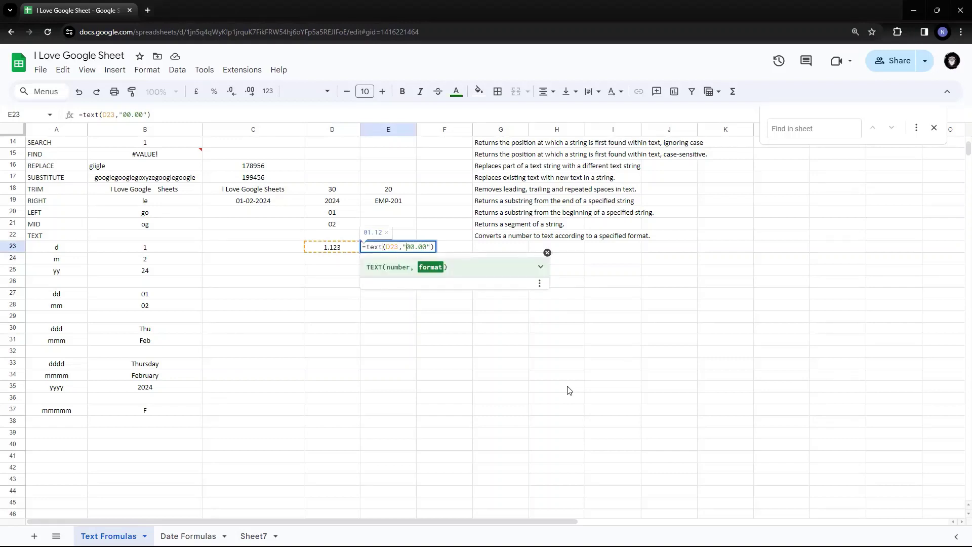
key(shift+Right)
key(shift+Right)
key(Left)
key(shift+Right)
key(shift+Right)
key(shift+Right)
key(shift+Right)
key(shift+Left)
key(shift+Left)
key(shift+Left)
key(Escape)
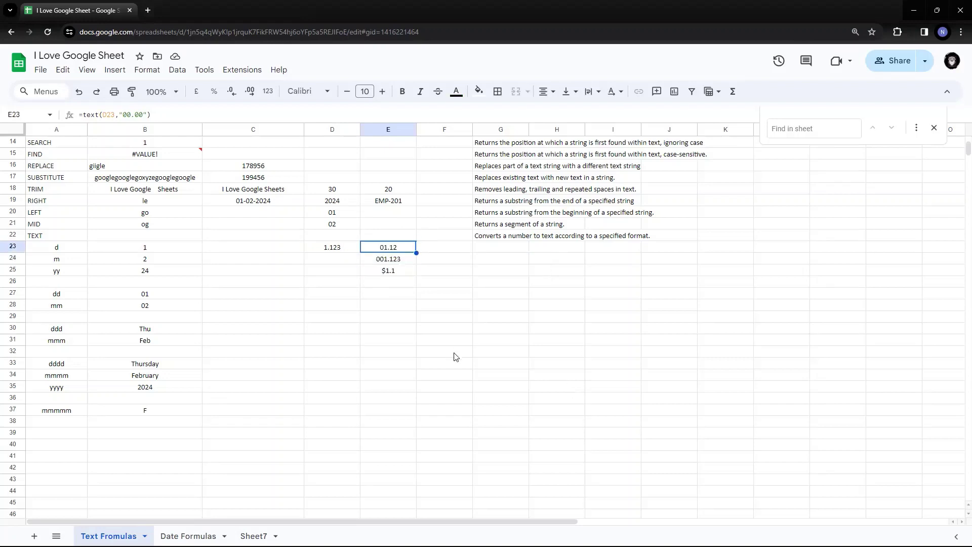
Step: Compare the whole-number part of D23 with the digits before the decimal point in E23's format code
double_click(331, 247)
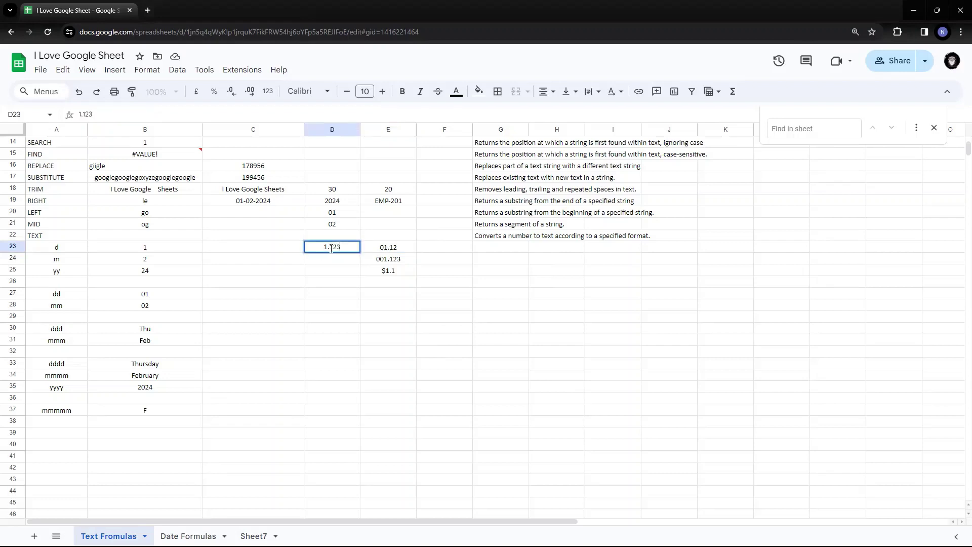
drag(327, 247, 303, 251)
double_click(392, 248)
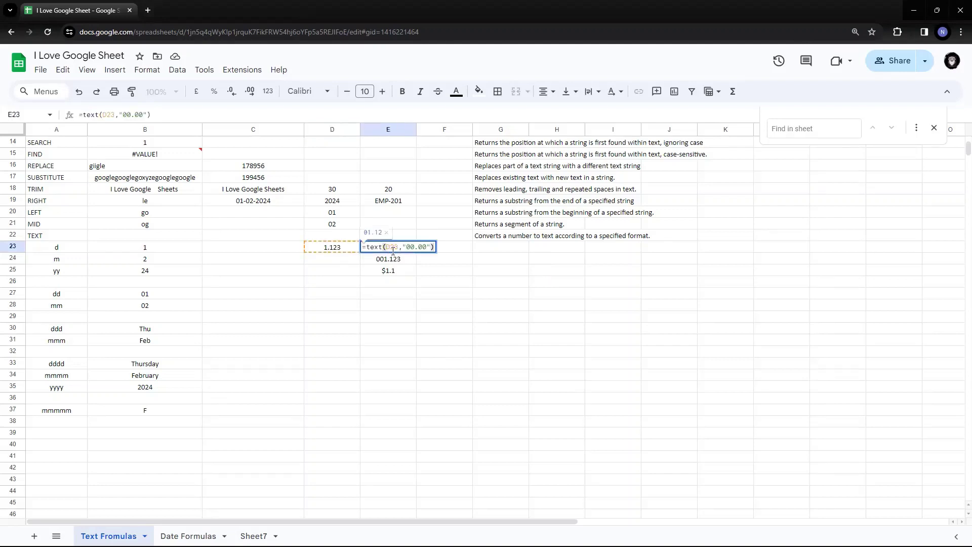
key(Escape)
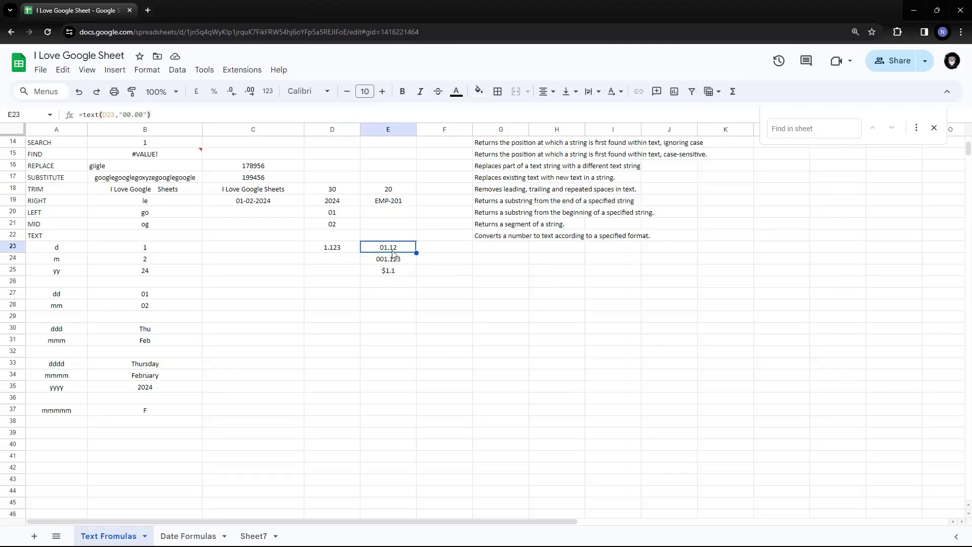
double_click(392, 248)
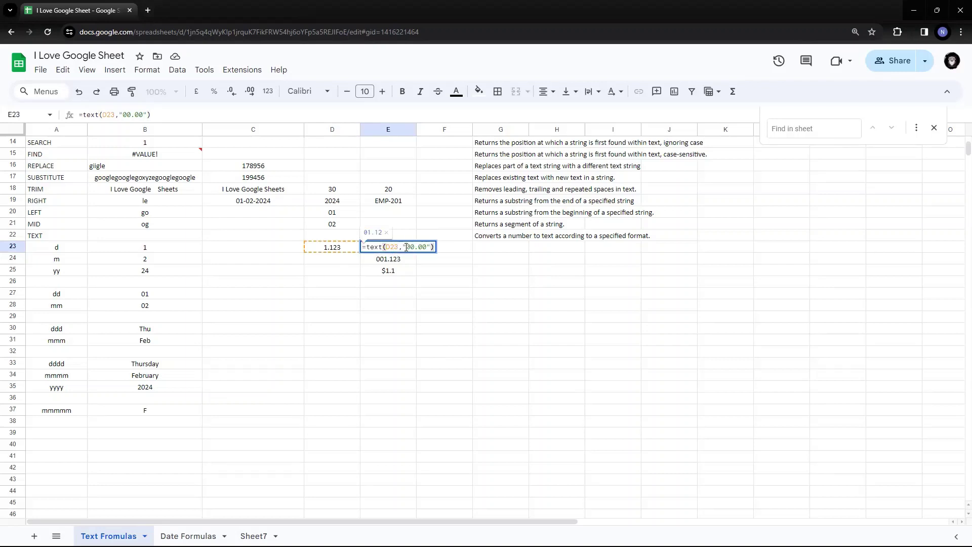
double_click(408, 247)
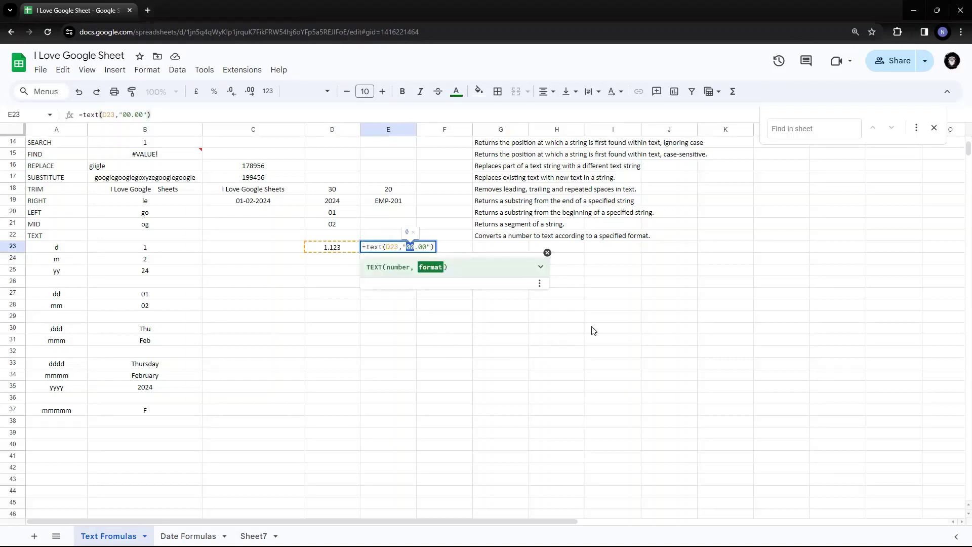
key(Escape)
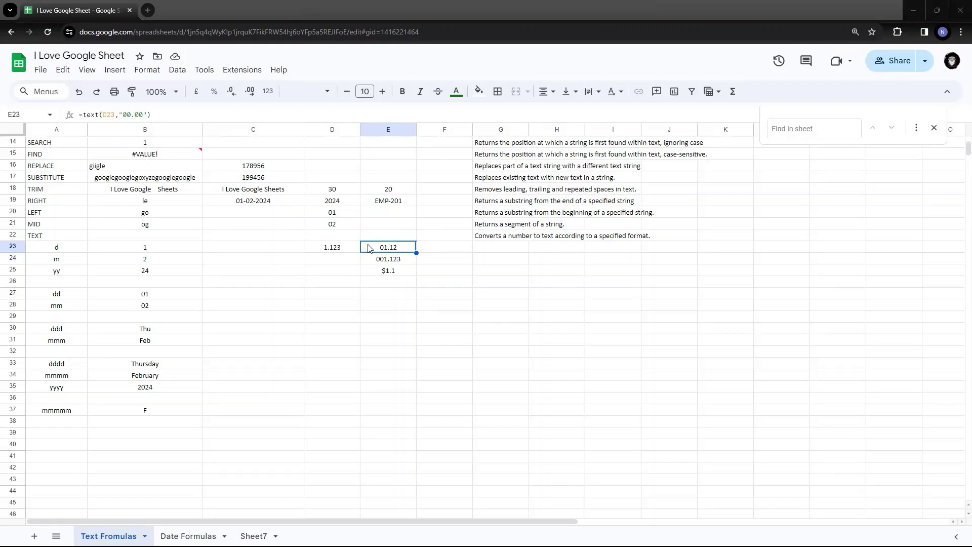
Step: Inspect the decimal digits of the number in D23 against the formatted result in E23
click(325, 249)
key(Left)
key(Right)
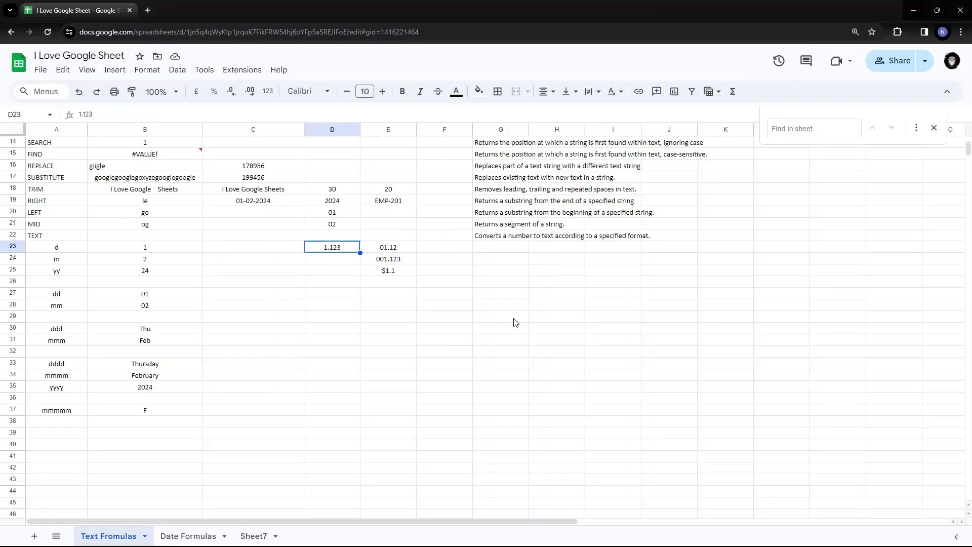
key(F2)
key(Left)
key(Left)
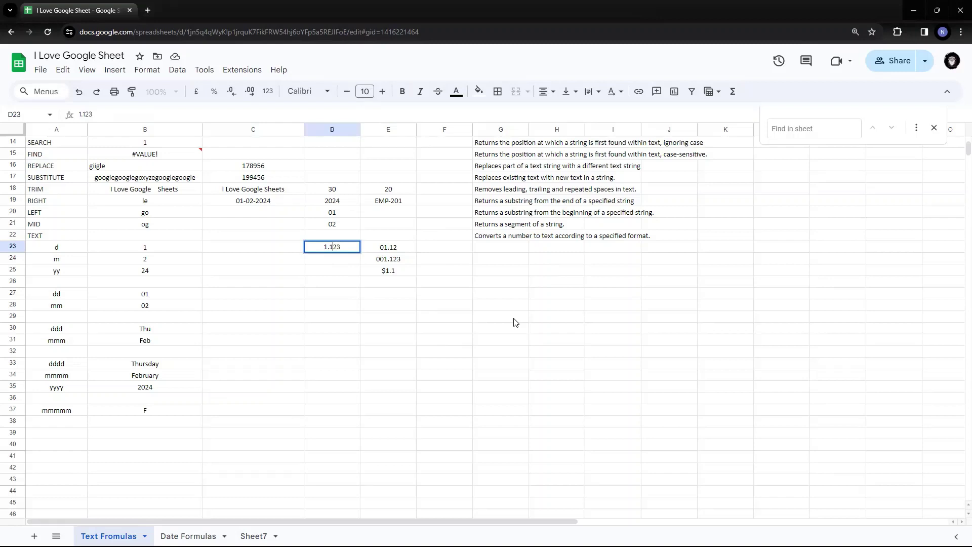
key(End)
key(Tab)
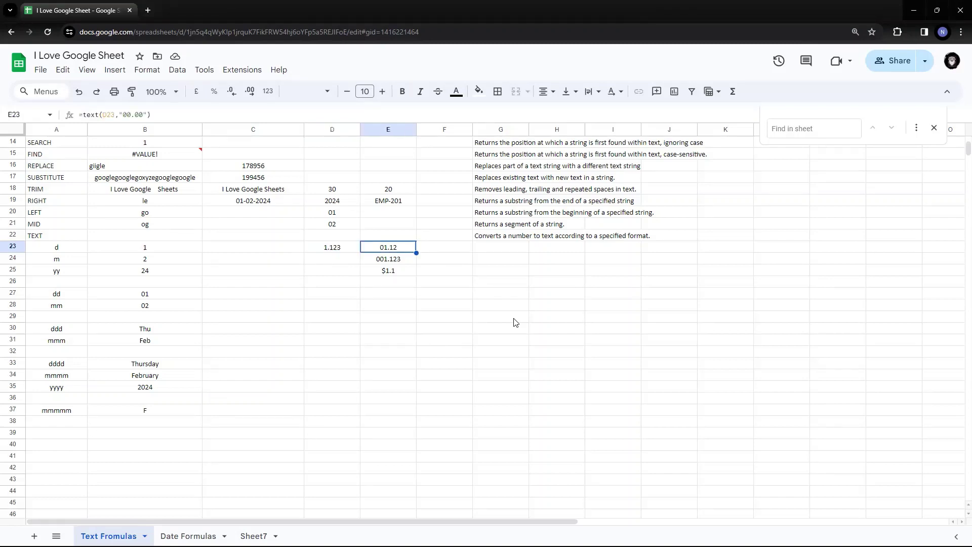
key(Left)
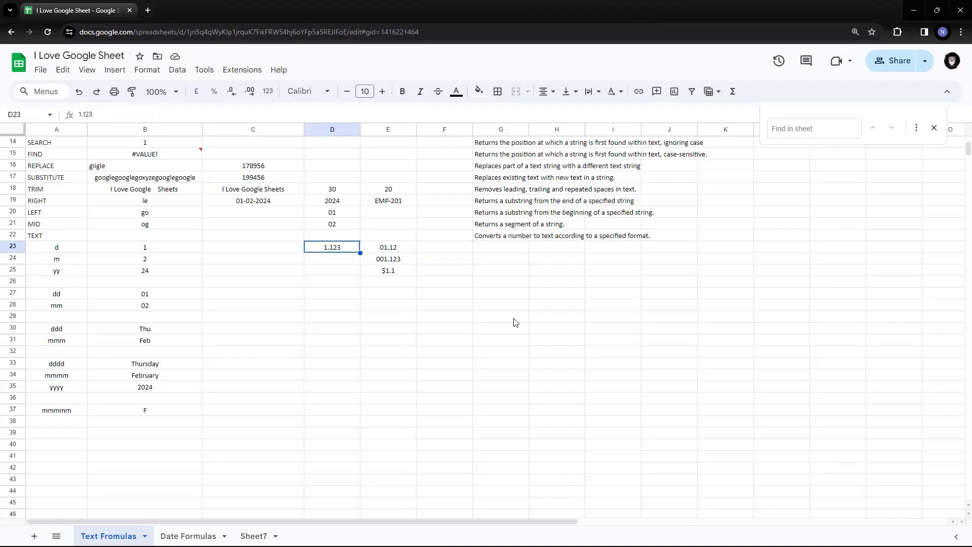
Step: Copy the formula =text(D23,"00.00") from E23 into F23
key(Right)
key(F2)
key(ctrl+a)
key(ctrl+c)
key(Return)
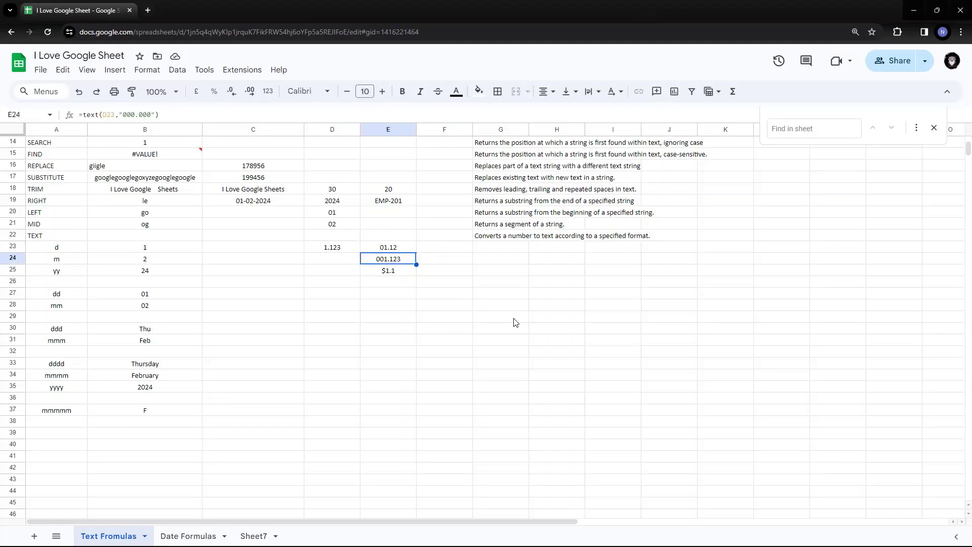
key(Up)
key(Right)
key(F2)
key(ctrl+v)
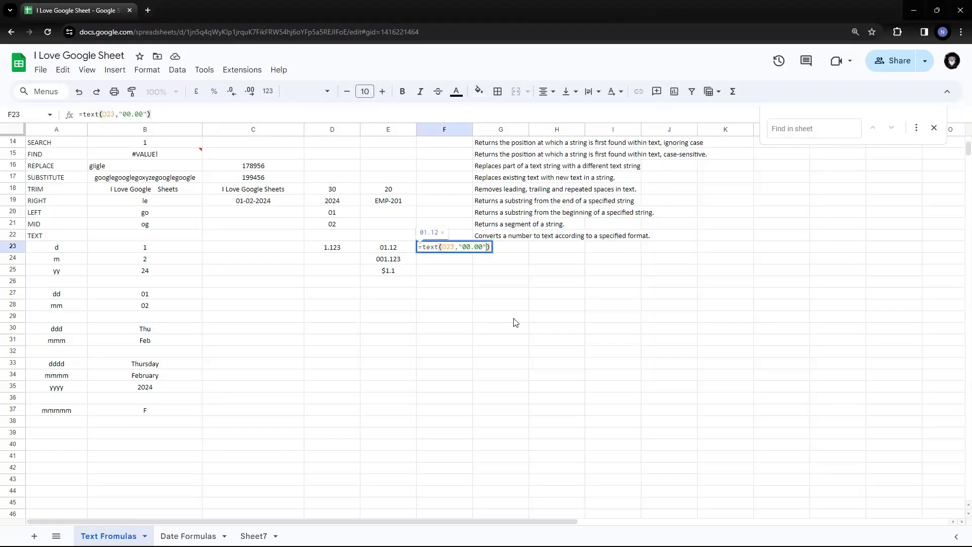
Step: Replace the zeros in F23's format code with hash signs so the formula reads =text(D23,"##.##")
key(shift+Left)
key(shift+Left)
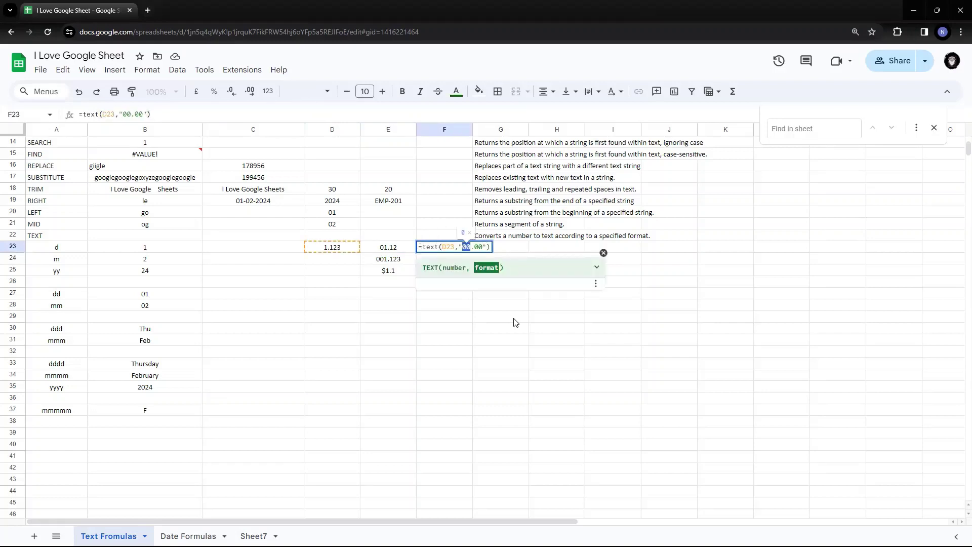
text(##)
key(shift+Right)
key(shift+Right)
text(##)
key(ctrl+Return)
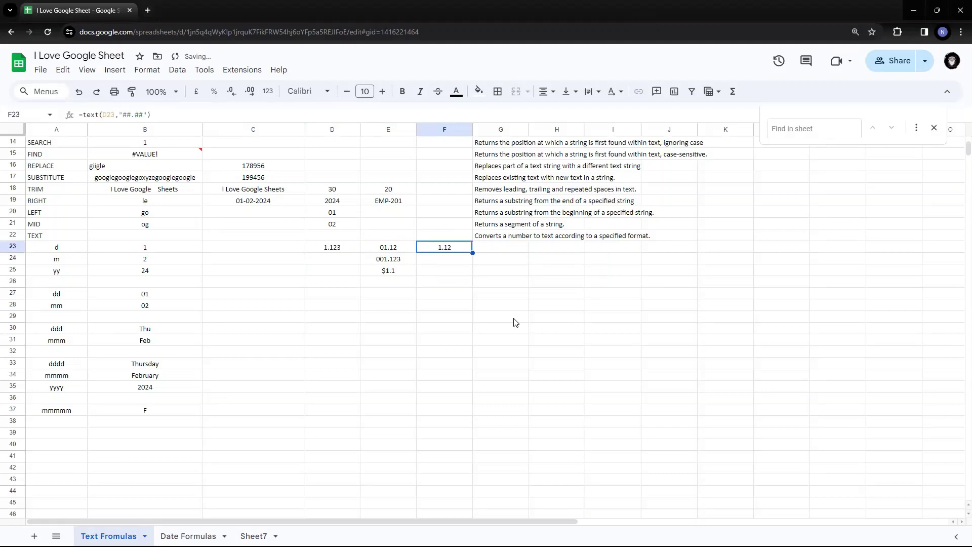
Step: Compare the number in D23 with the formatted result in F23
key(Left)
key(Left)
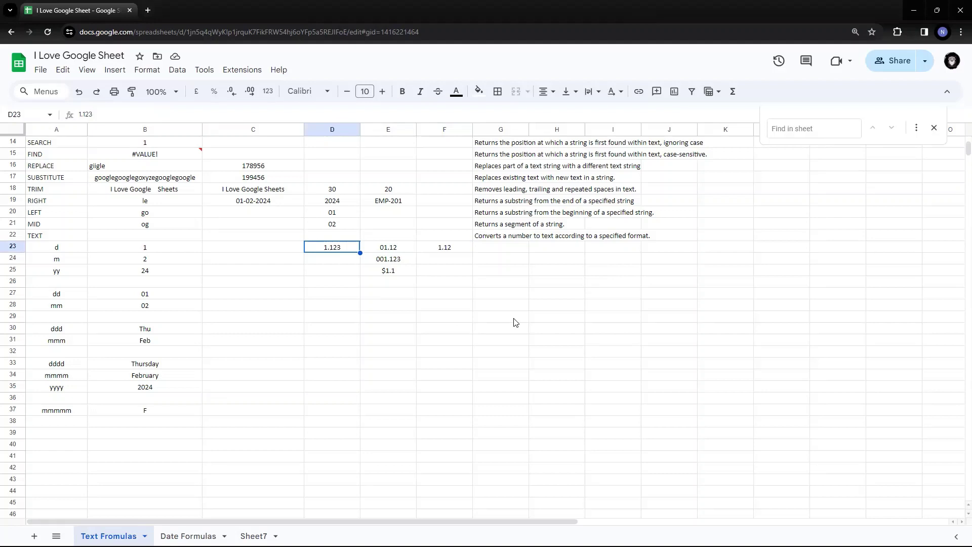
key(Right)
key(Right)
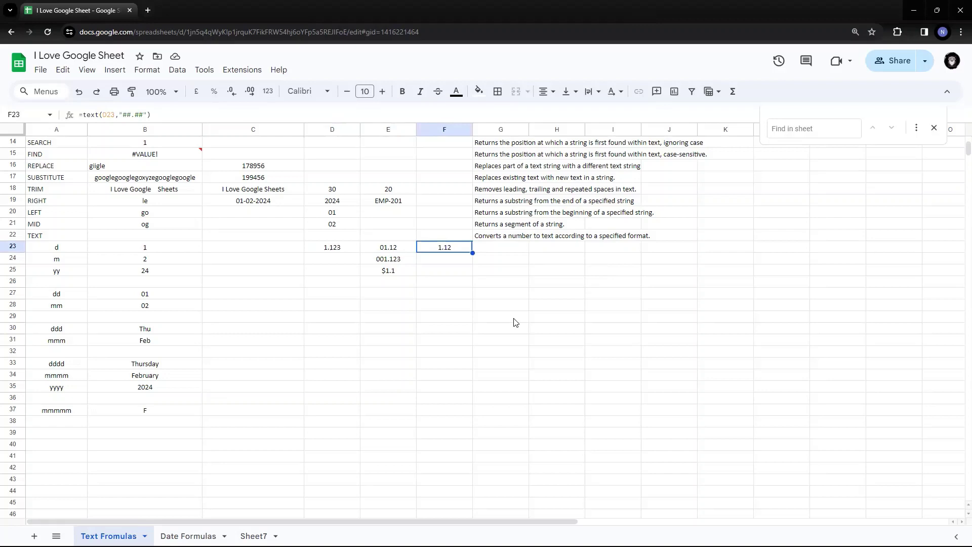
Step: Examine the 00.00 format code inside the TEXT formula in E23 and leave the formula as it is
key(Left)
key(F2)
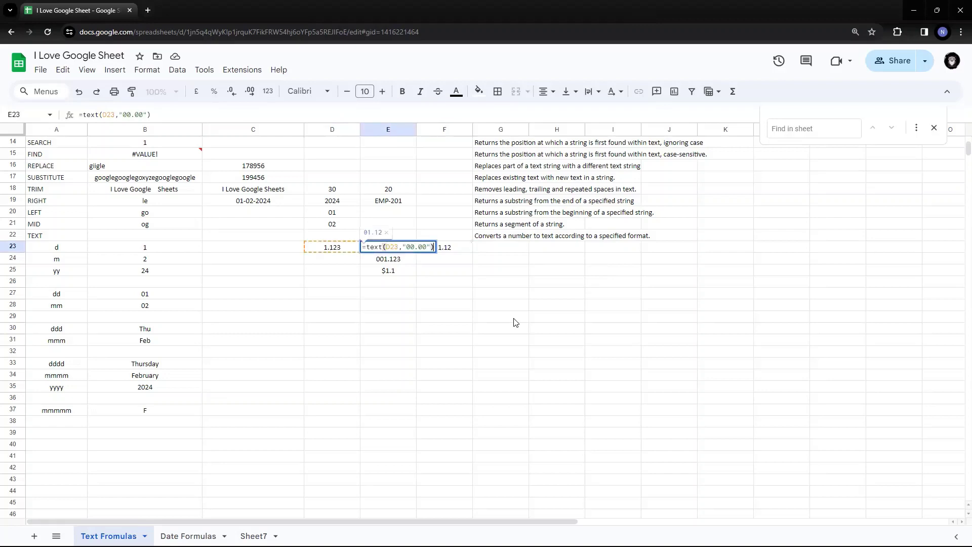
key(Left)
key(Left)
key(shift+Left)
key(shift+Left)
key(shift+Left)
key(shift+Left)
key(shift+Left)
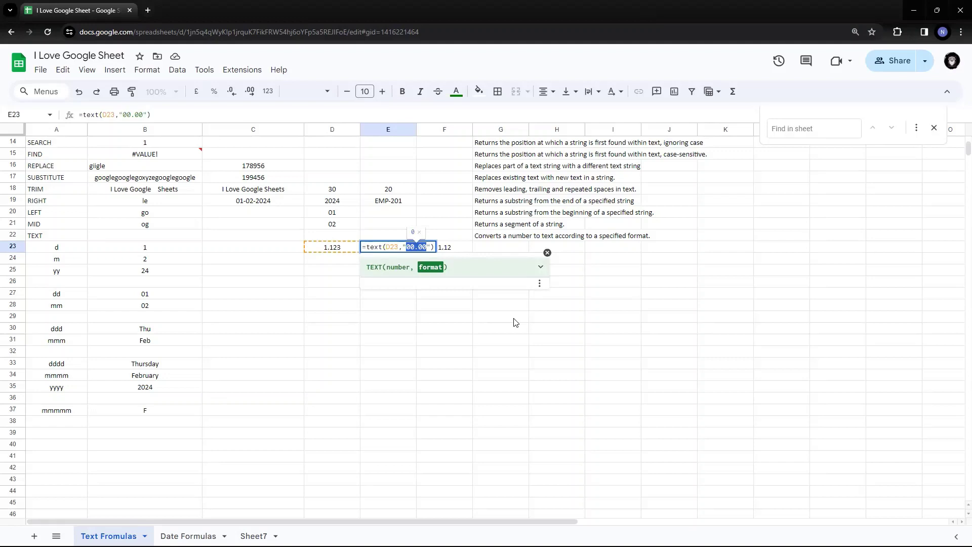
key(Left)
key(shift+Right)
key(Return)
key(Up)
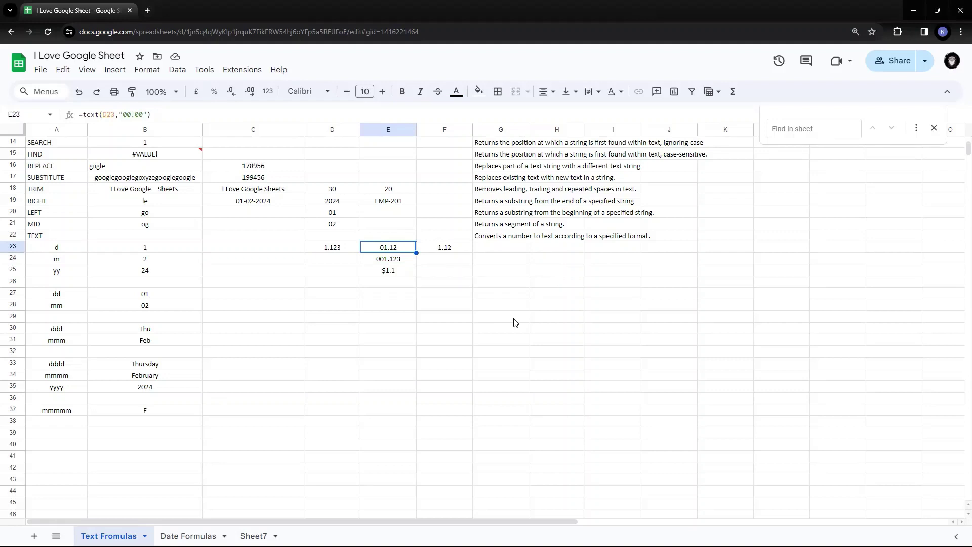
Step: Examine the first hash sign of the ##.## format code in F23's TEXT formula without changing it
key(Right)
key(Return)
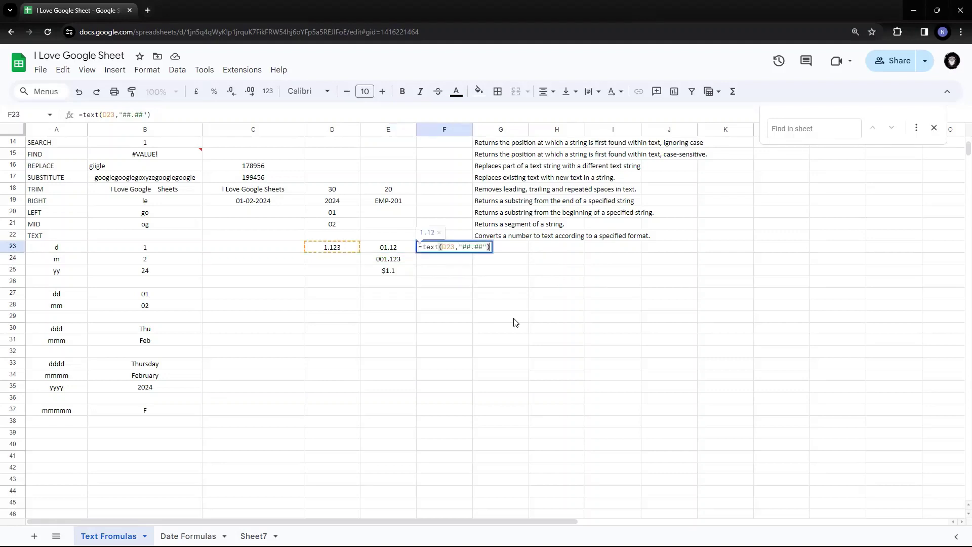
key(Left)
key(Left)
key(Left)
key(Left)
key(Left)
key(Left)
key(Left)
key(Left)
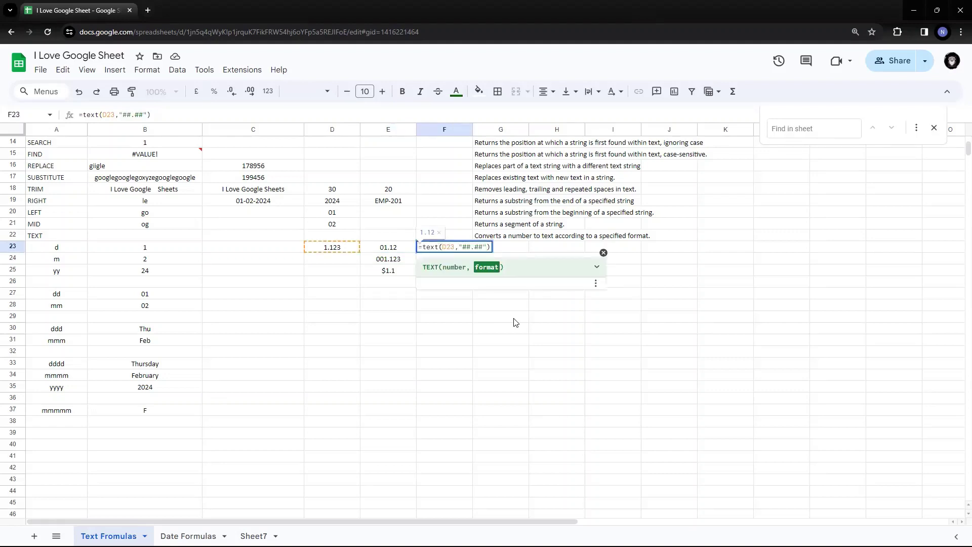
key(shift+Right)
key(Return)
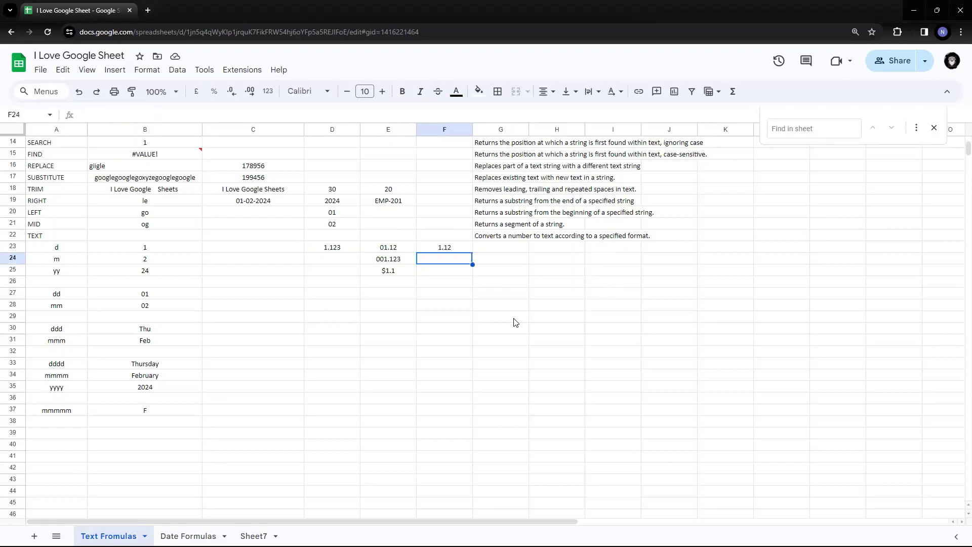
Step: Change the number in D23 to 131.123 by adding digits before the decimal point
key(Up)
key(Left)
key(Left)
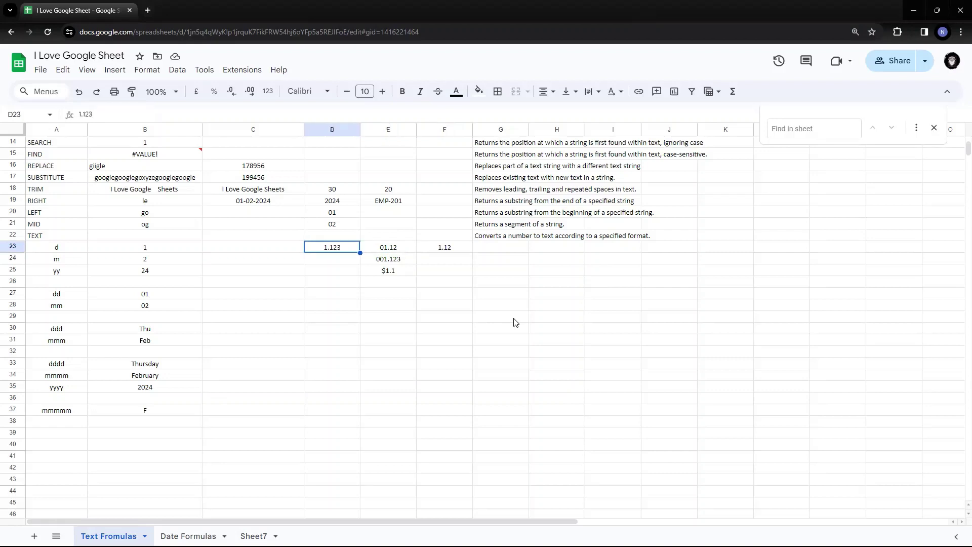
key(F2)
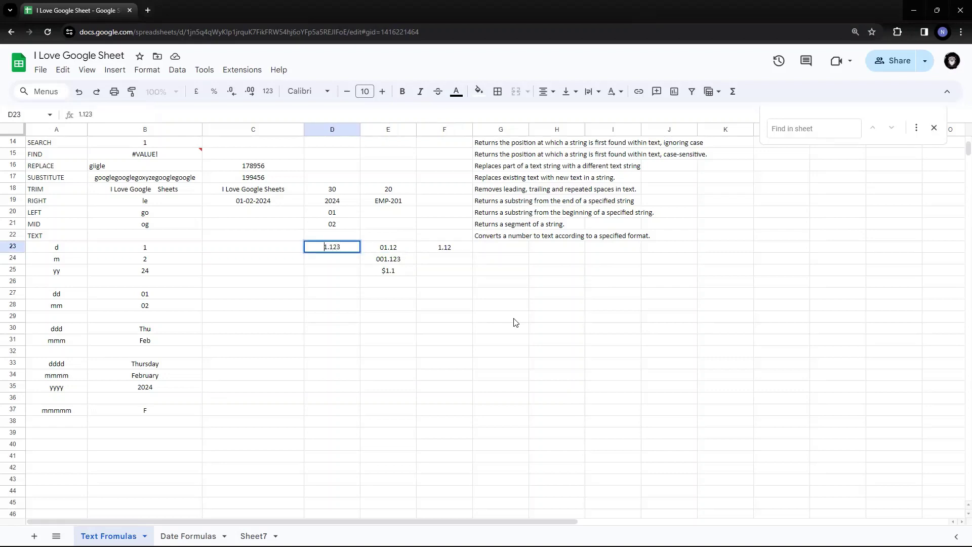
text(31)
key(Return)
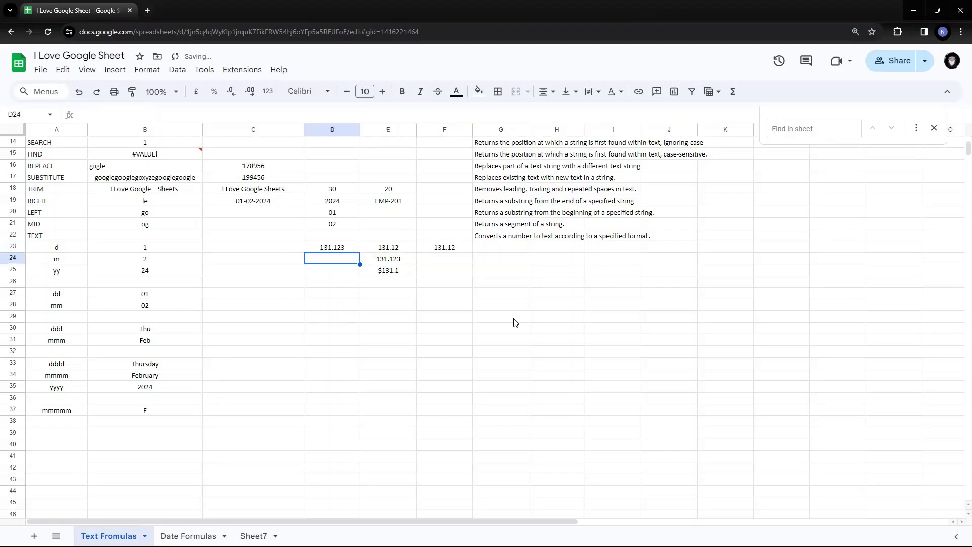
Step: Check the formatted results in E23 and F23, and undo the last change to D23
key(Right)
key(Up)
key(Right)
key(ctrl+z)
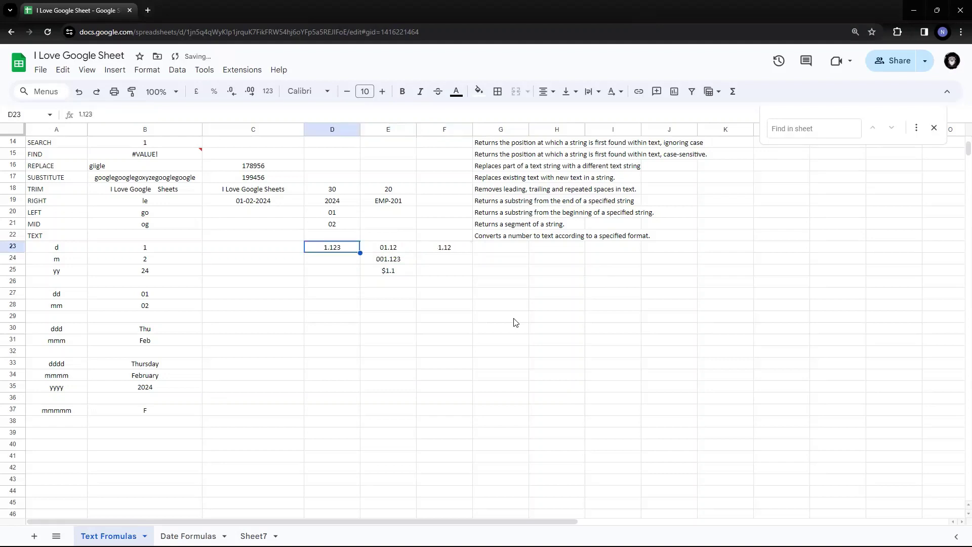
key(Right)
key(Left)
key(Left)
key(Left)
key(Left)
key(Right)
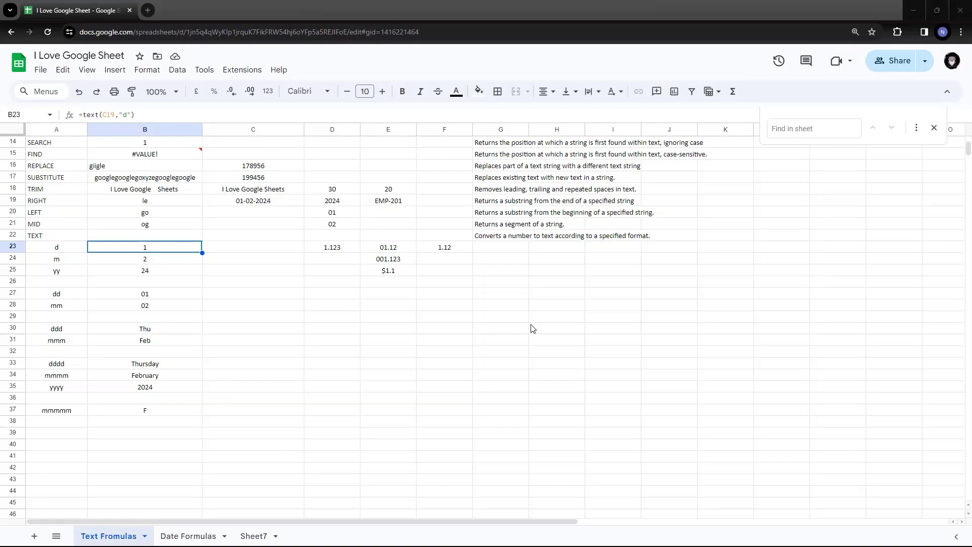
Step: Copy the formula =text(D23,"00.00") from E23 into E26
click(388, 284)
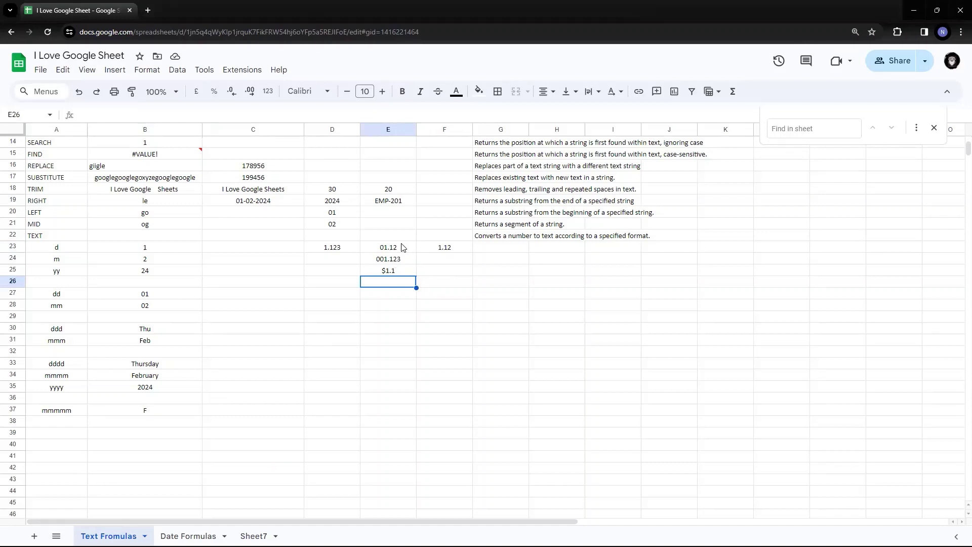
click(329, 254)
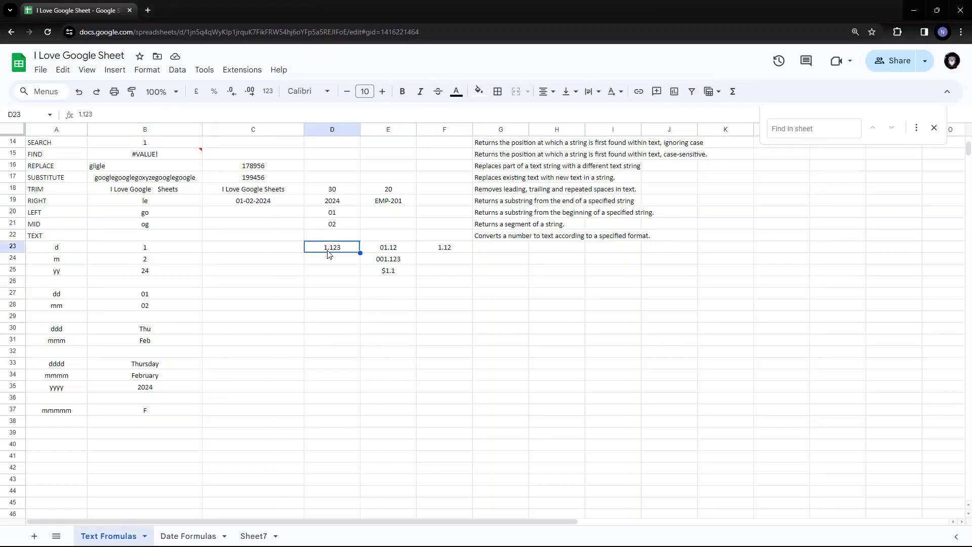
key(Right)
key(Return)
key(ctrl+a)
key(ctrl+c)
key(Return)
key(Down)
key(Down)
key(Return)
key(ctrl+v)
Step: Replace the decimal point in E26's format code with a comma so the formula reads =text(D23,"00,00"), and compare the result with D23
key(Left)
key(Left)
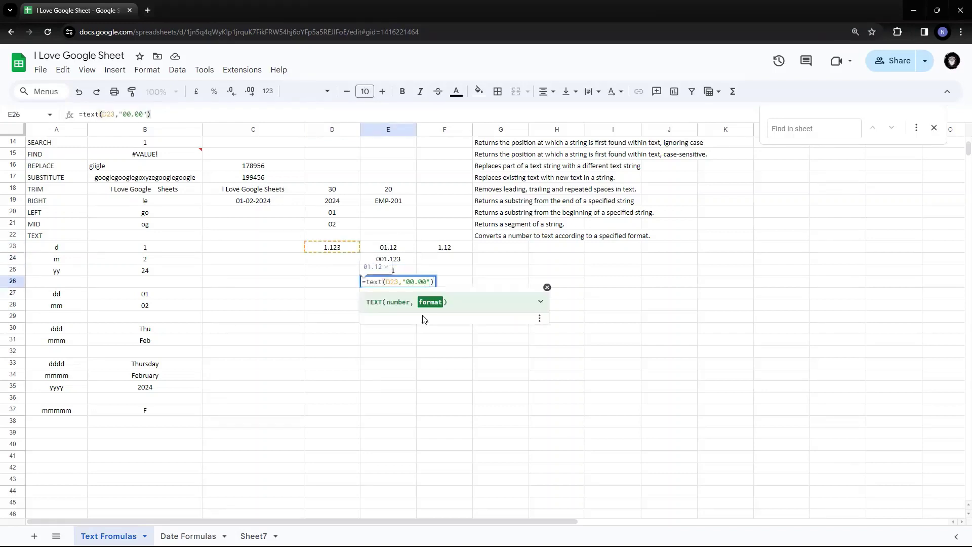
key(Left)
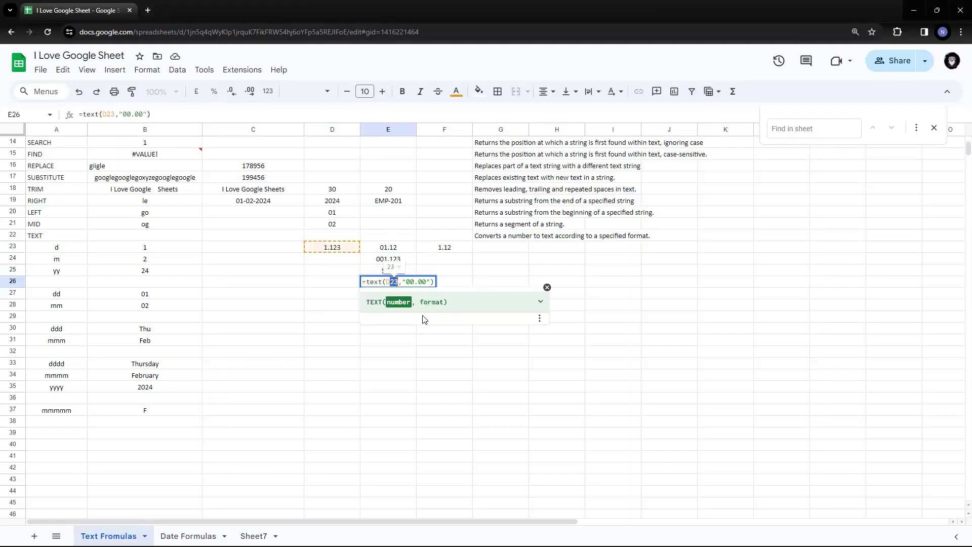
key(Right)
key(Right)
key(Right)
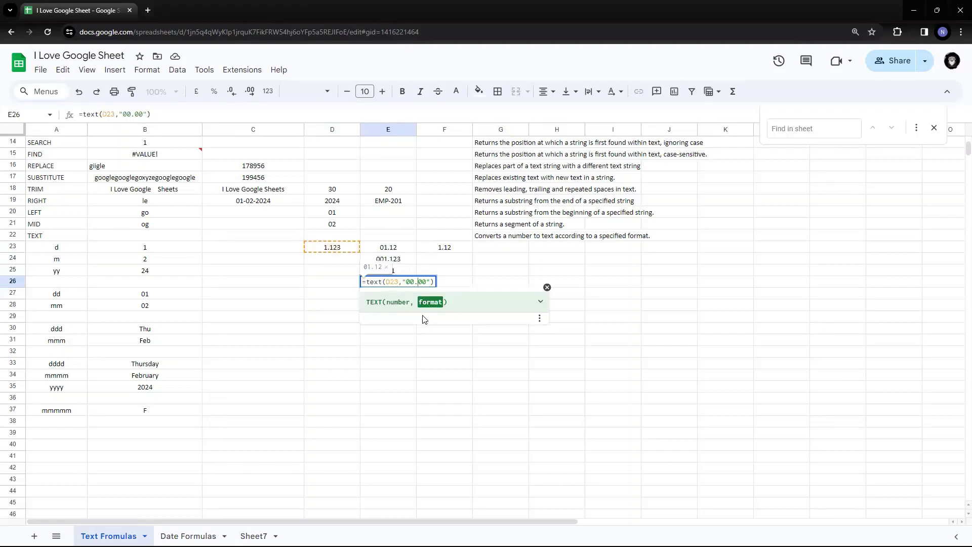
key(BackSpace)
text(,)
key(ctrl+plus)
key(ctrl+plus)
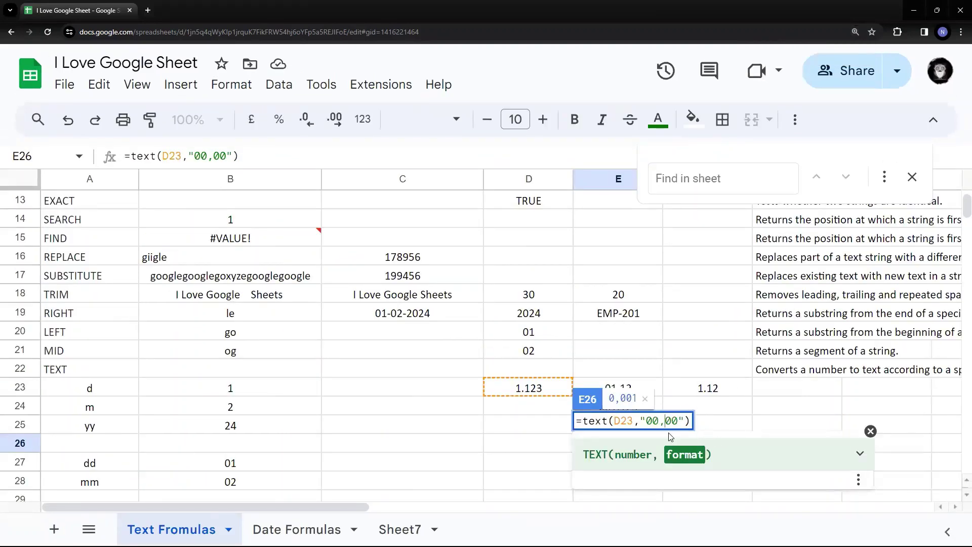
key(ctrl+minus)
key(ctrl+minus)
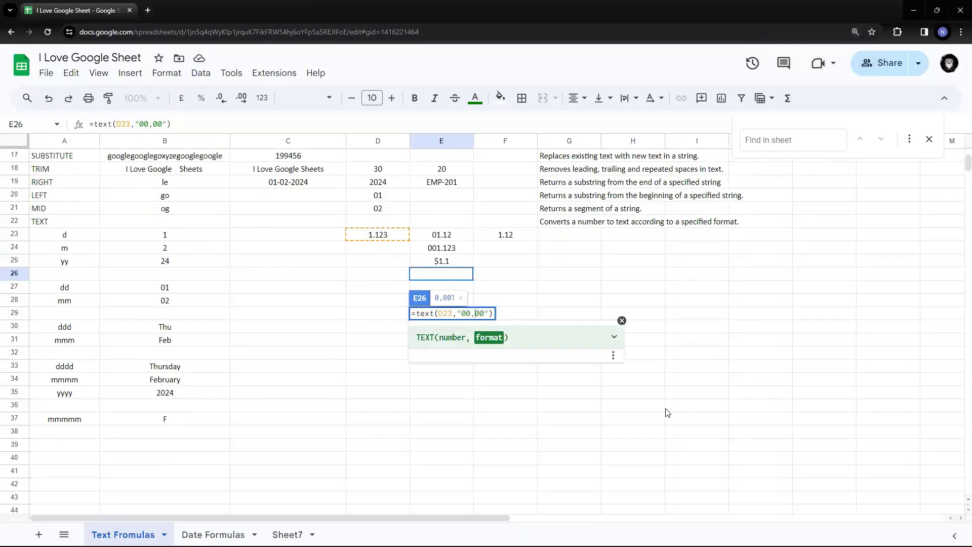
scroll(666, 412, down, 1)
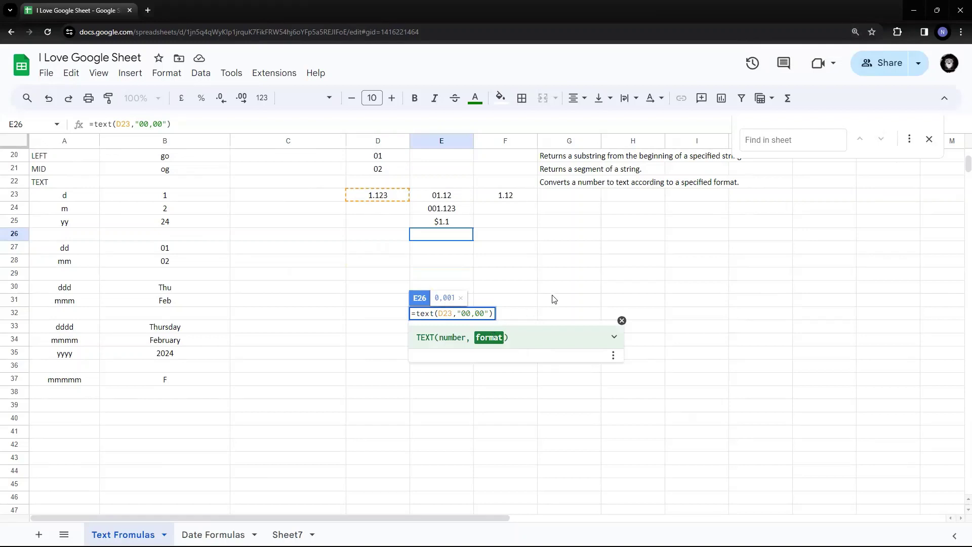
key(Return)
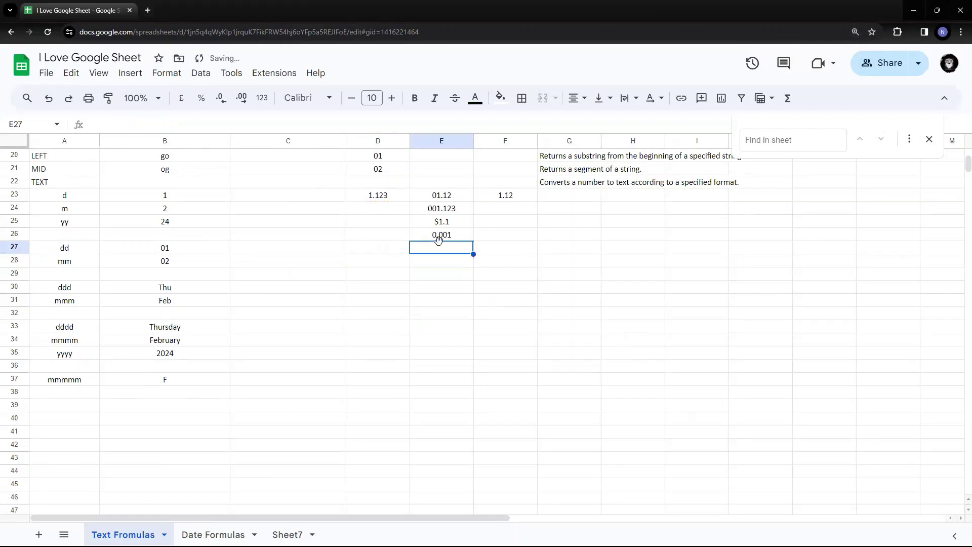
click(381, 197)
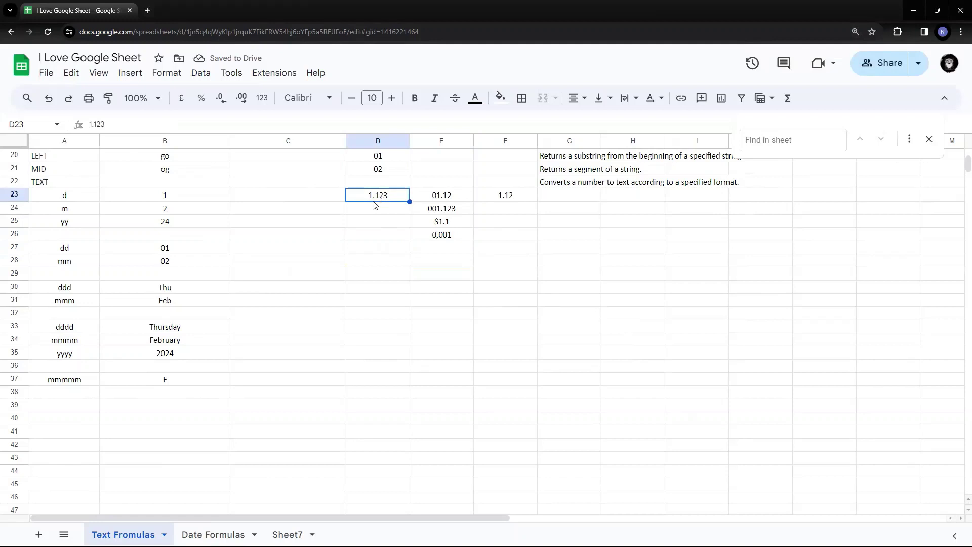
click(440, 238)
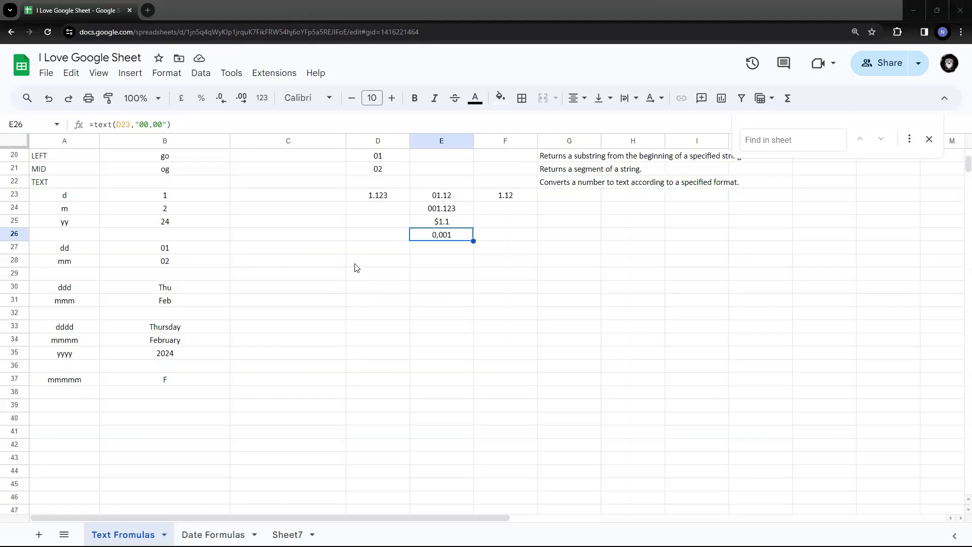
Step: Enter 0.06 in D28 and write the formula =TEXT(0.06, "0.0%") in E28
click(372, 262)
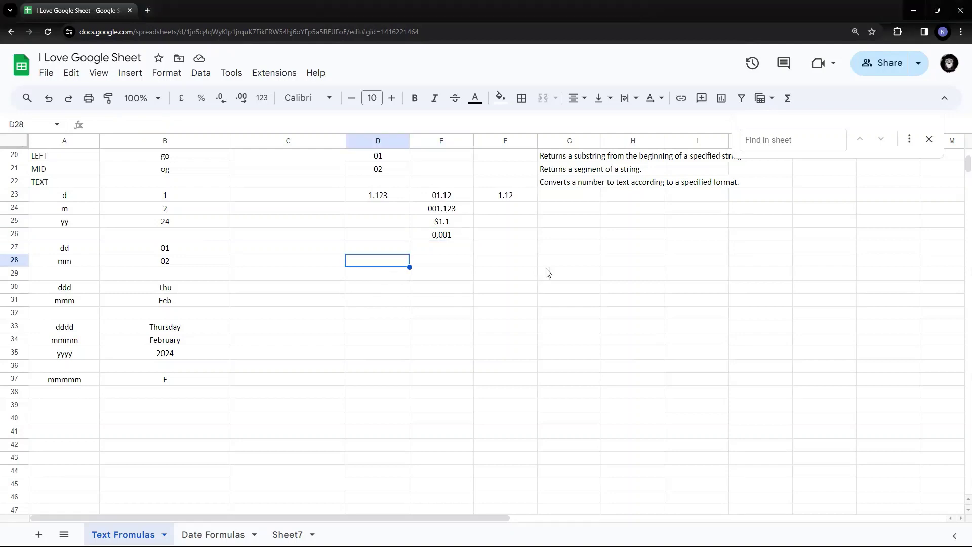
text(0.06)
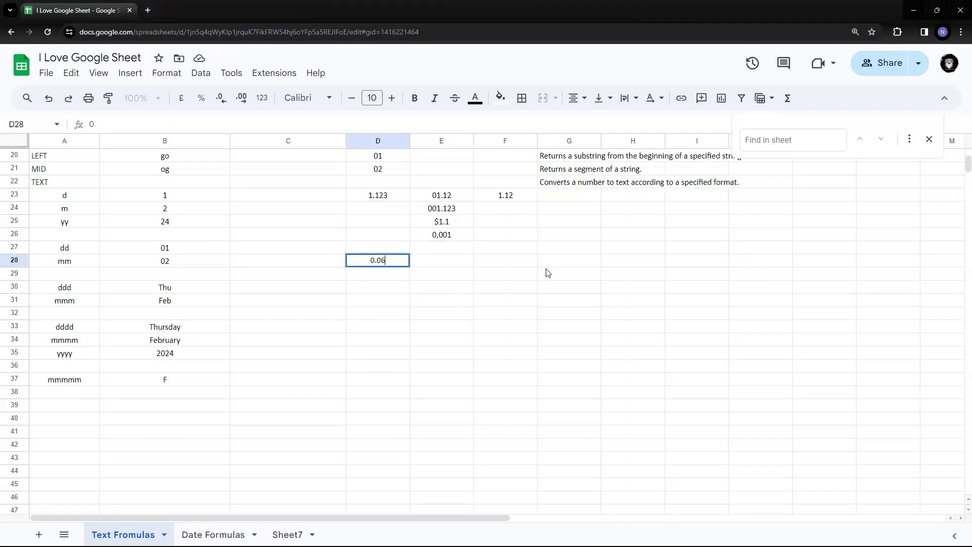
key(Return)
key(Up)
key(Right)
text(=TEXT(0.06, "0.0%")
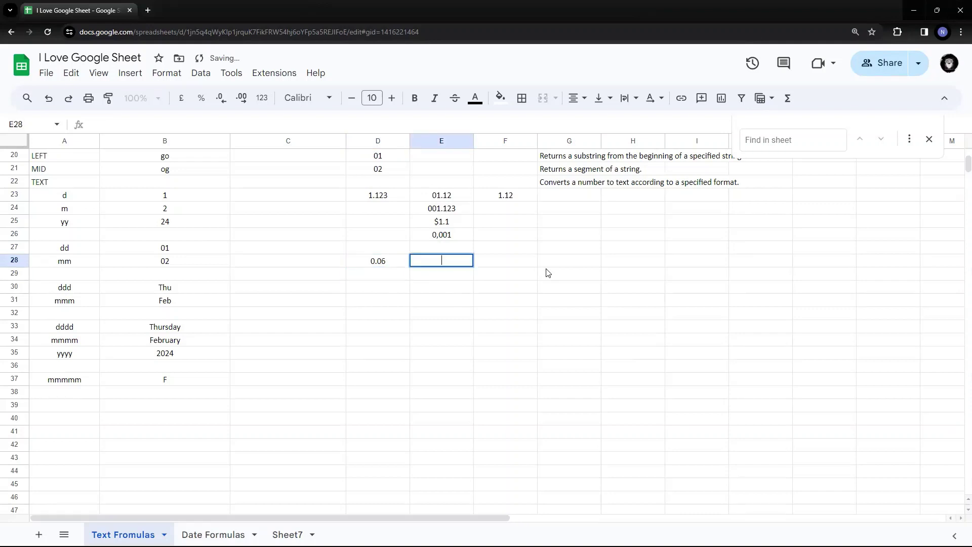
text())
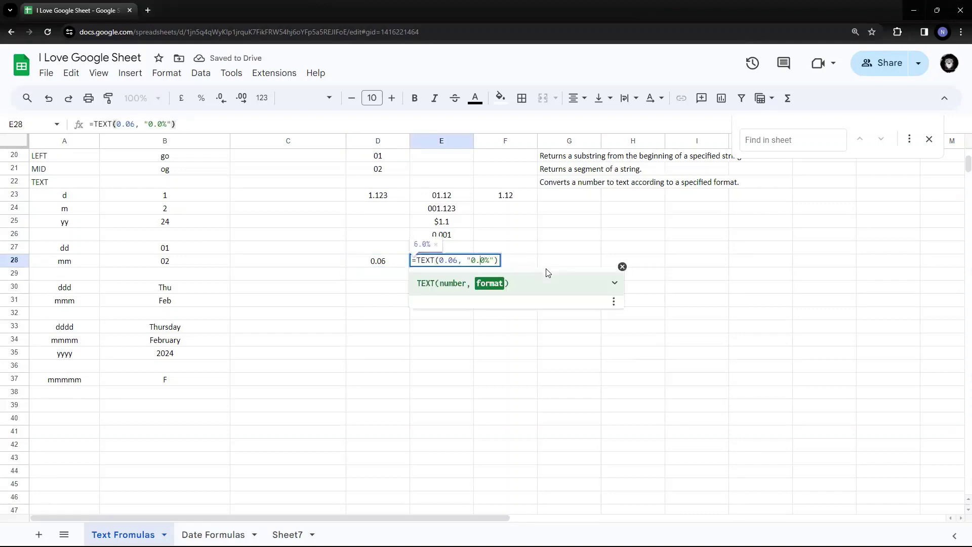
Step: Replace the fixed number in E28's formula with a reference to D28 so it reads =TEXT(D28, "0.0%"), and compare both cells
key(Left)
key(Left)
key(BackSpace)
key(BackSpace)
key(BackSpace)
key(BackSpace)
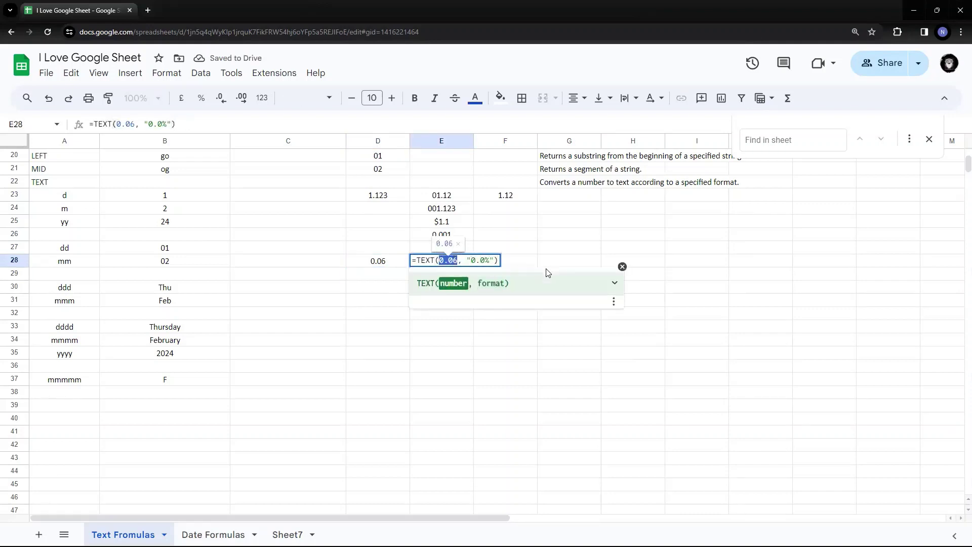
click(385, 263)
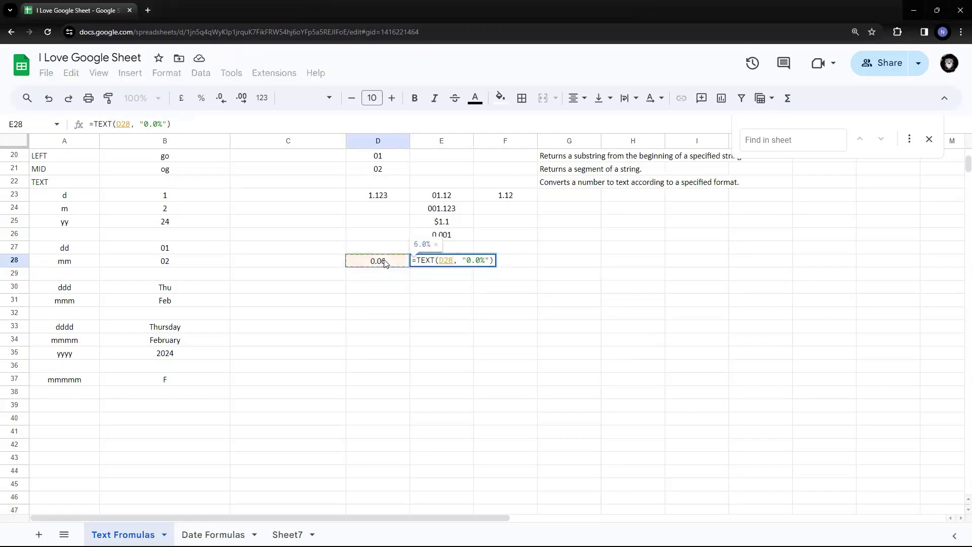
drag(467, 260, 487, 261)
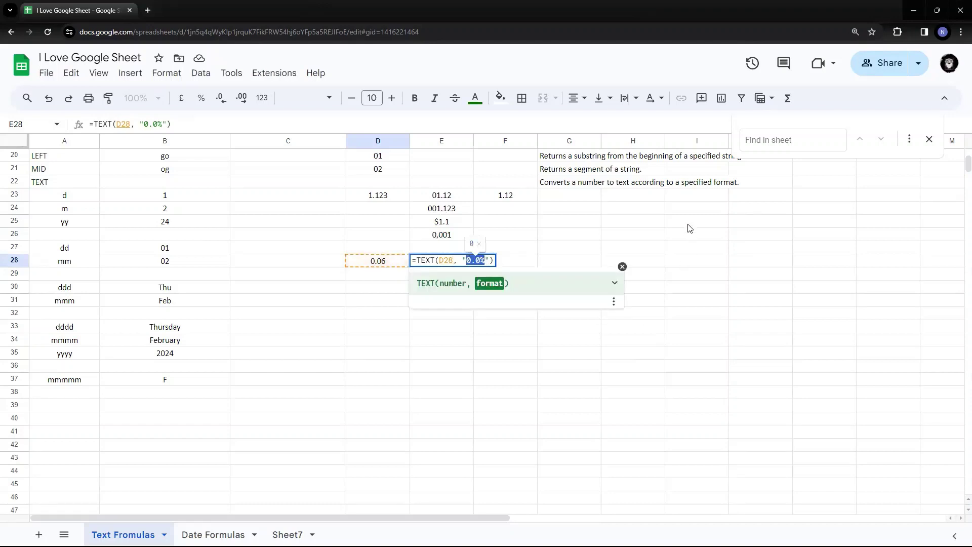
key(Return)
key(Up)
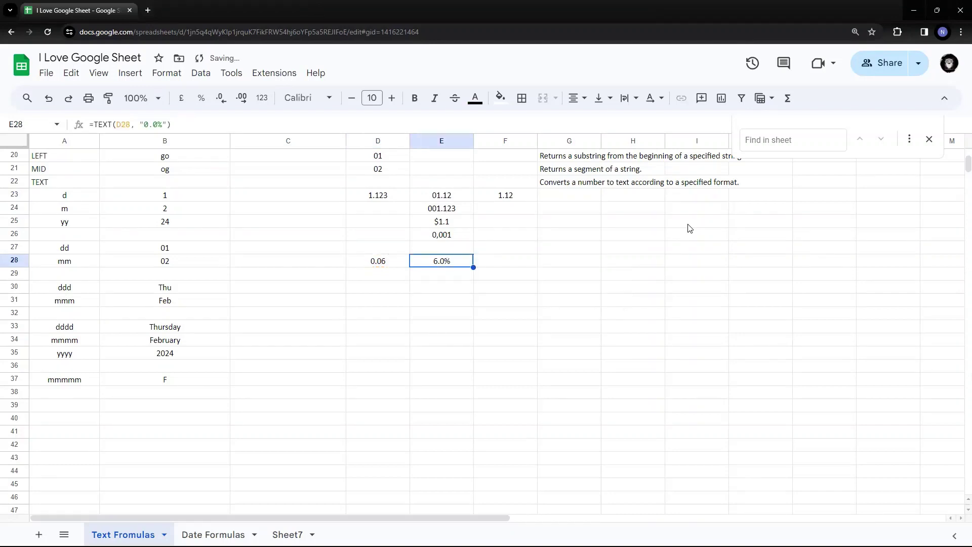
key(Left)
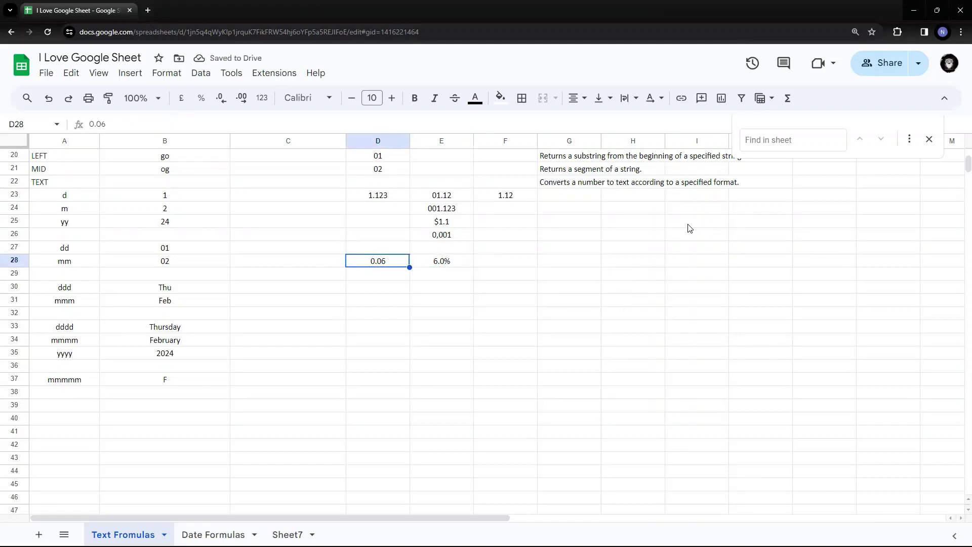
key(Right)
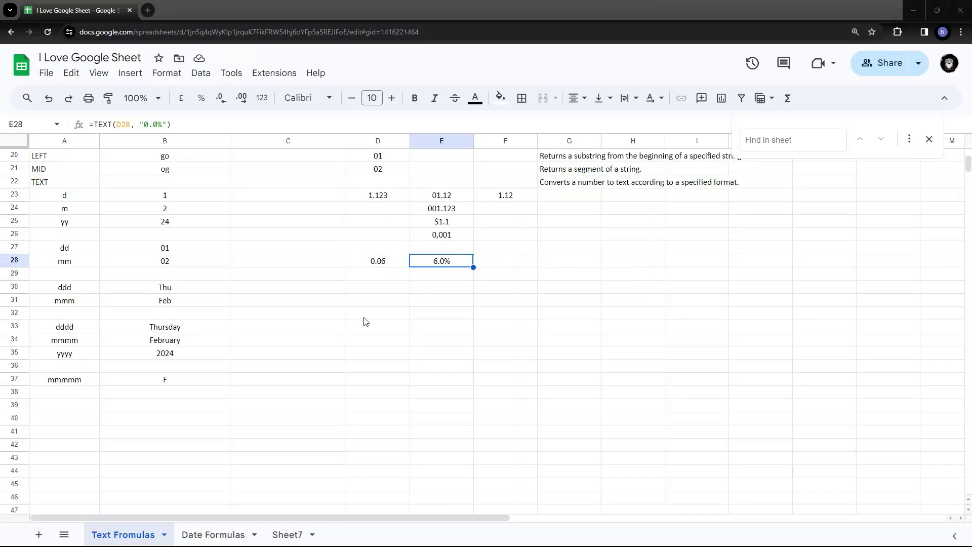
Step: Enter '=TEXT(0.06, "#.#%") as plain text in E29 and remove its fixed number argument
click(432, 278)
text('=TEXT(0.06, "#.#%"))
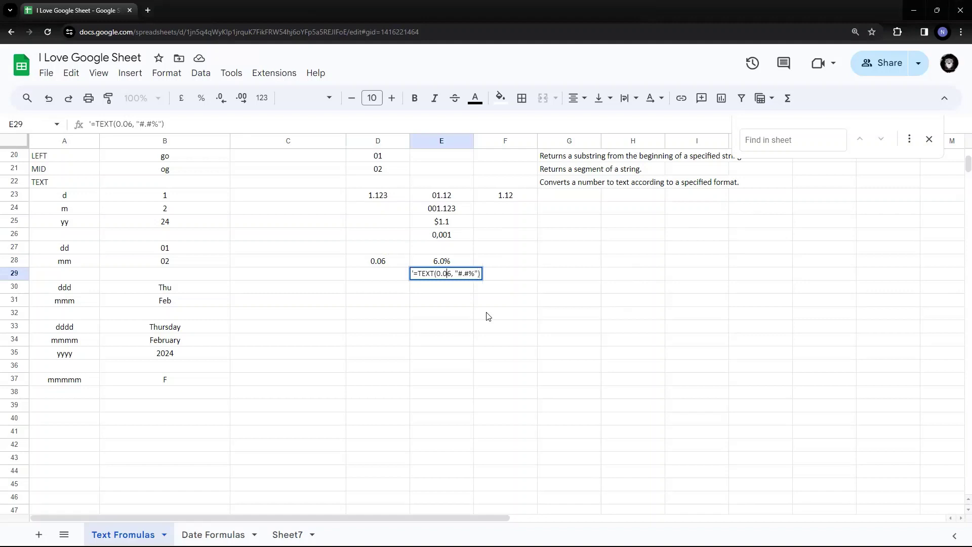
key(Right)
key(shift+Left)
key(shift+Left)
key(shift+Left)
key(shift+Left)
key(BackSpace)
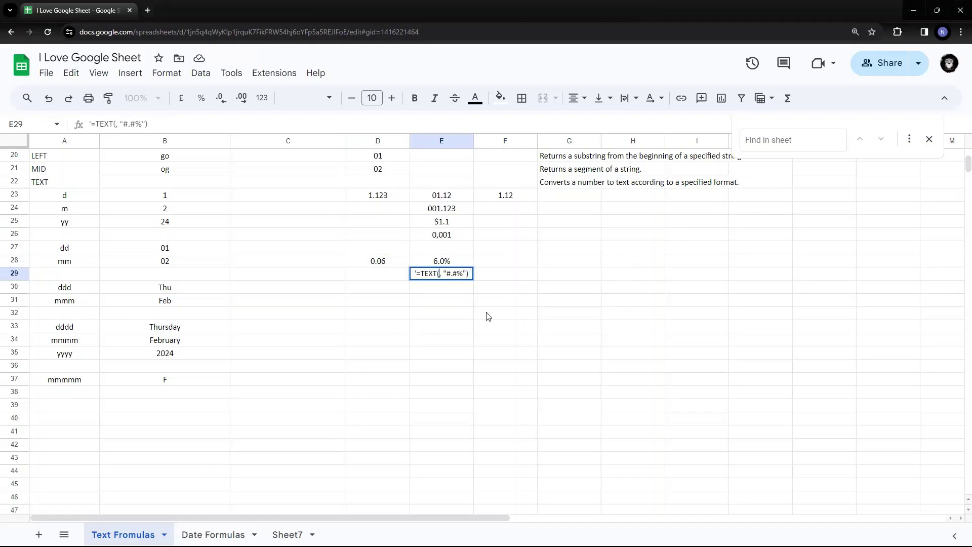
click(380, 261)
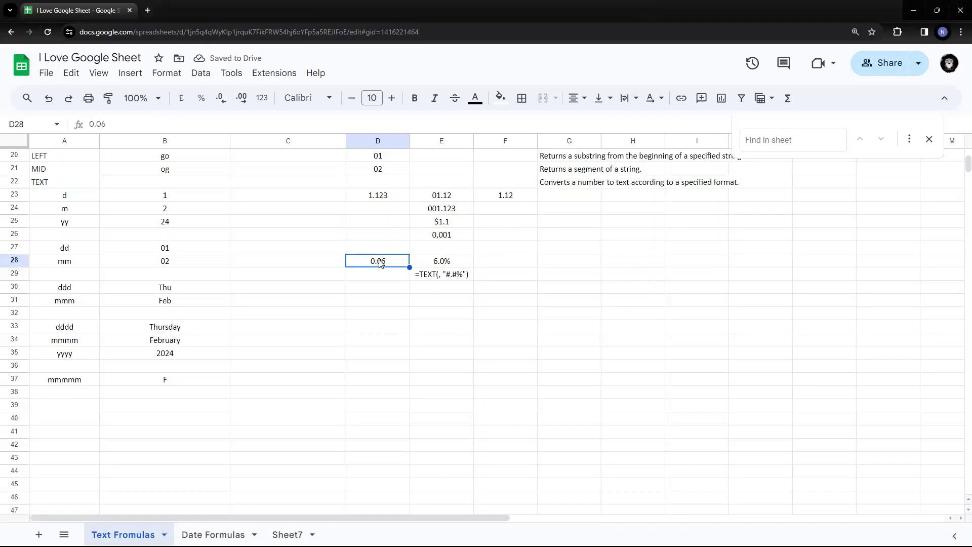
Step: Turn the text in E29 into a live formula that references D28, reading =TEXT(D28, "#.#%")
double_click(442, 276)
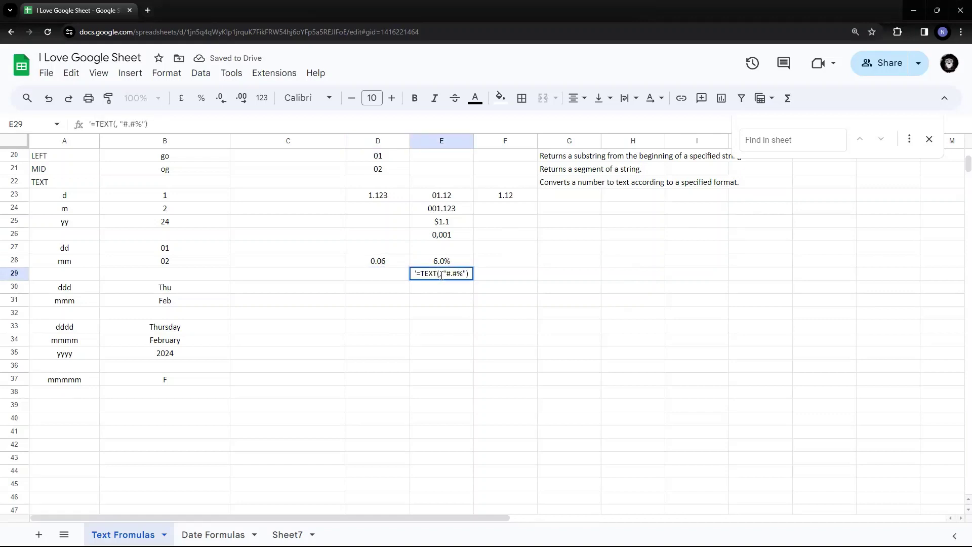
key(Home)
key(Delete)
key(Right)
key(Right)
key(Right)
key(Right)
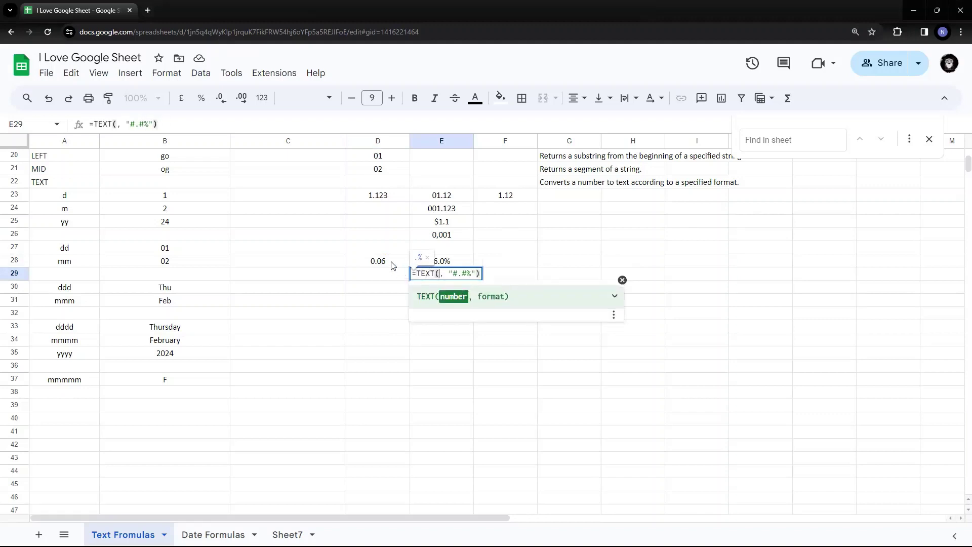
click(393, 265)
key(Return)
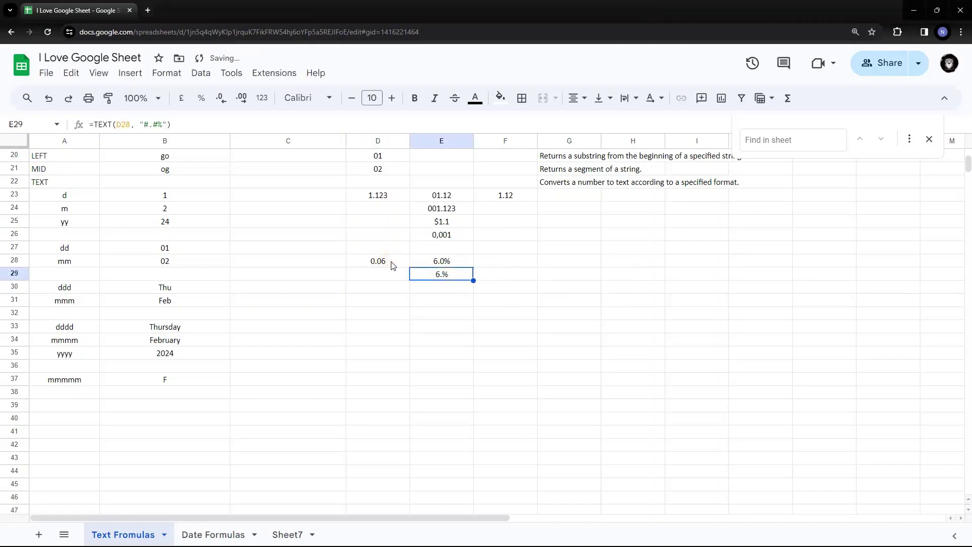
Step: Examine the #.#% format code in E29 and compare the results in E28 and E29 with the number in D28
key(F2)
key(Left)
key(Left)
key(Left)
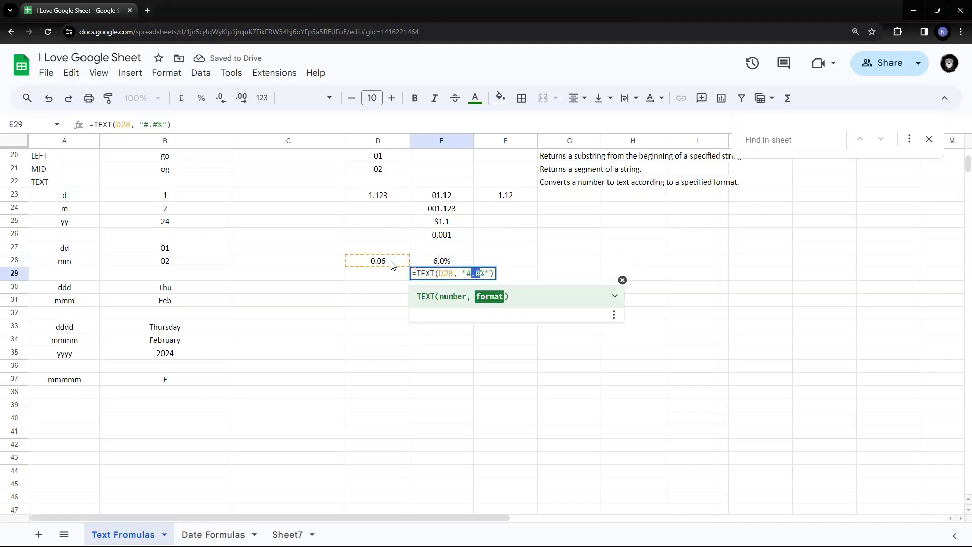
key(Escape)
key(Up)
click(393, 265)
key(F2)
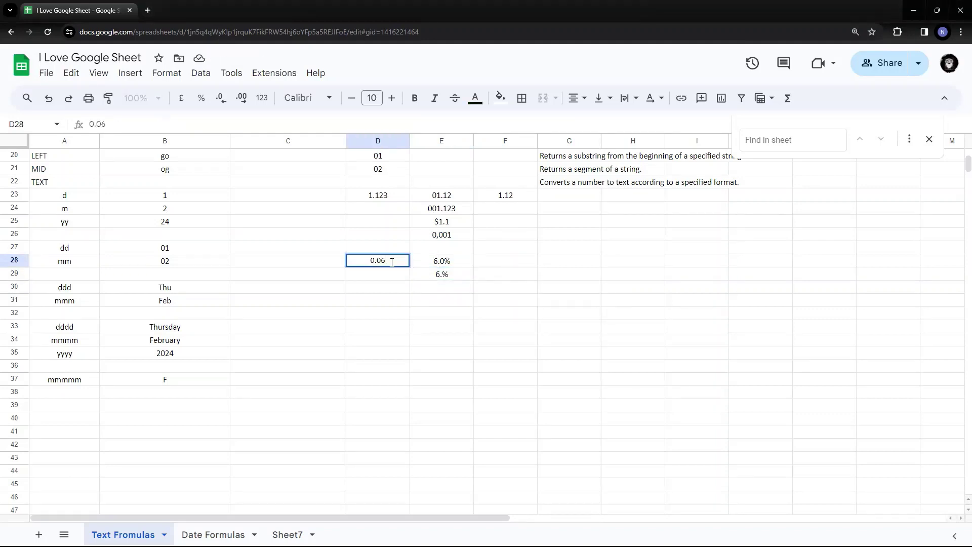
key(Return)
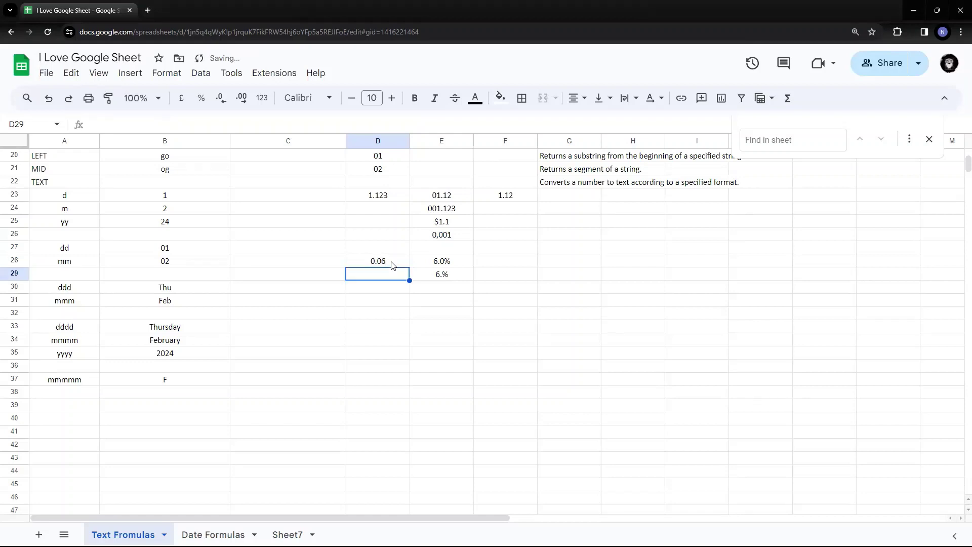
click(393, 266)
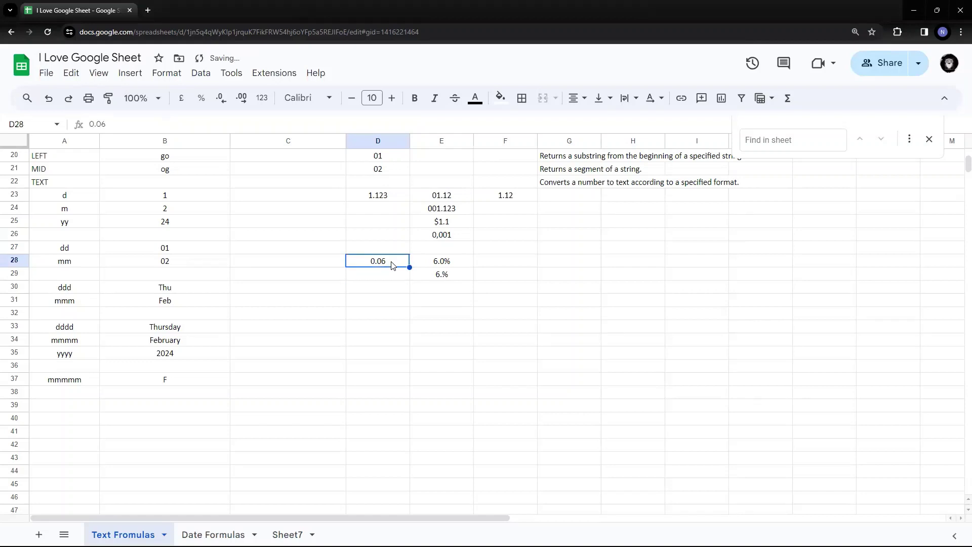
key(Right)
key(Down)
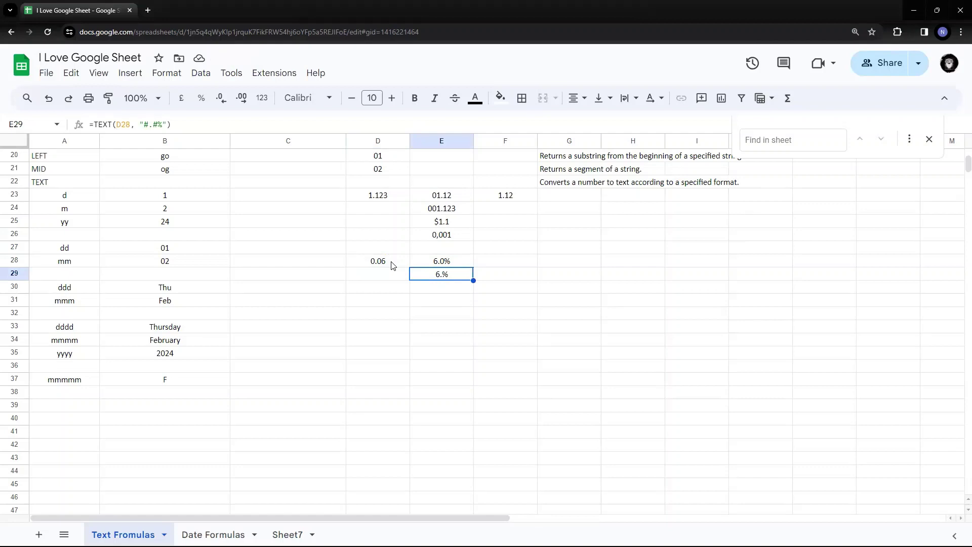
key(Up)
key(Up)
key(Down)
key(shift+Down)
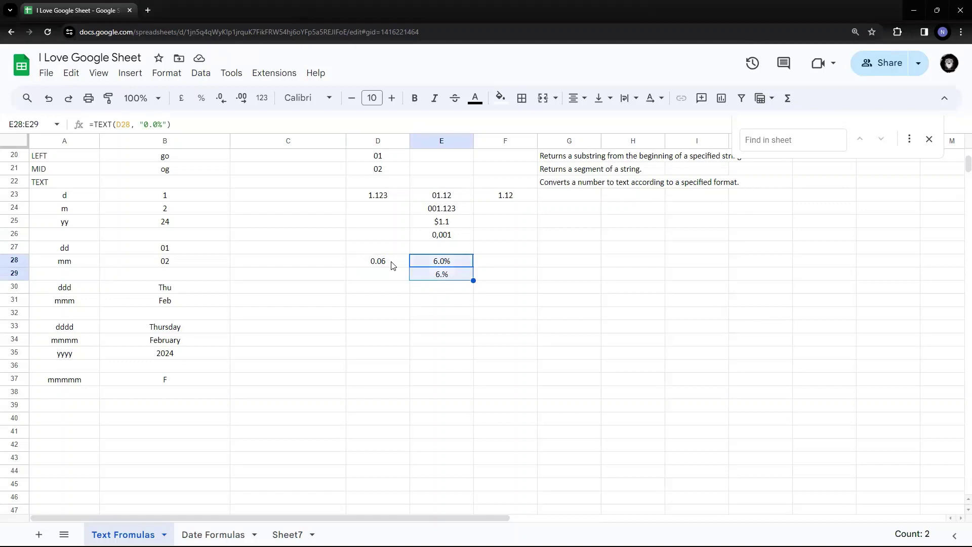
Step: Enter 1000.12 in D32
key(Left)
key(Down)
key(Down)
key(Down)
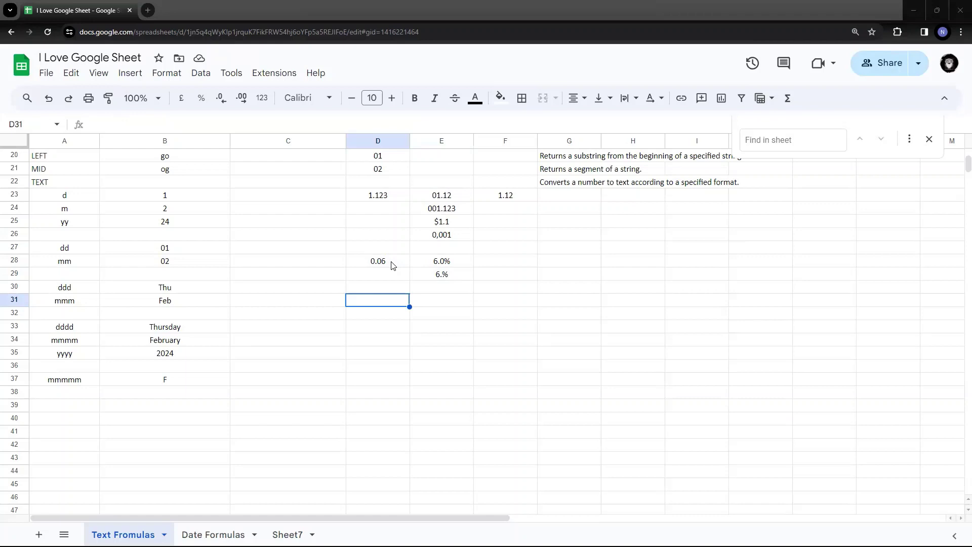
click(387, 339)
click(387, 314)
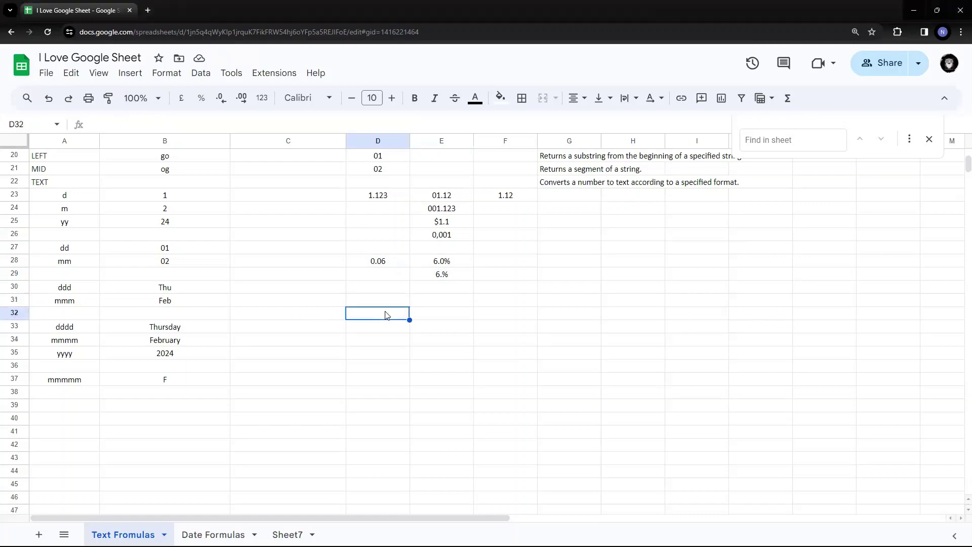
text(1000)
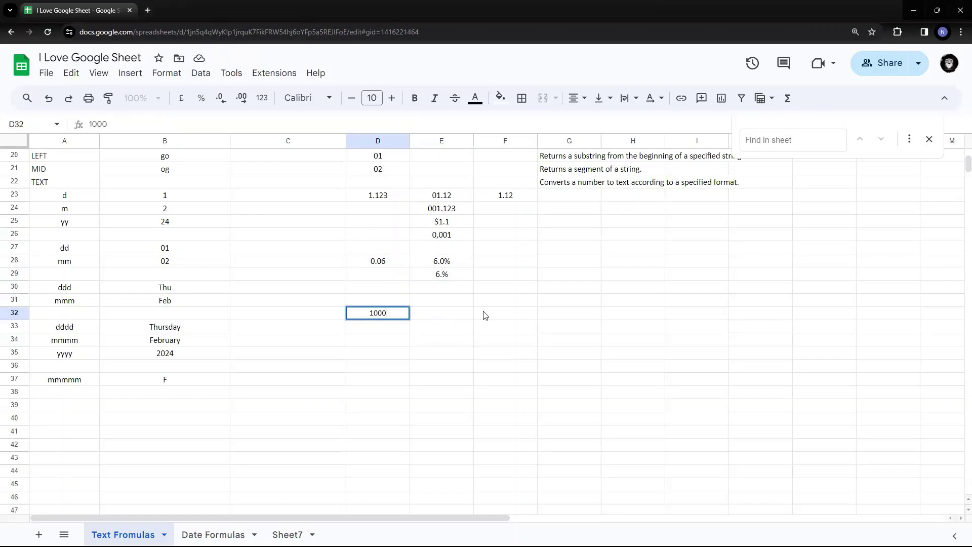
text(.12)
key(Return)
Step: Write the formula =TEXT(1000.12, "$#,###.00") in E32
key(Up)
key(Up)
key(Down)
key(Right)
text(=TEXT(1000.12, "$#,###.00"))
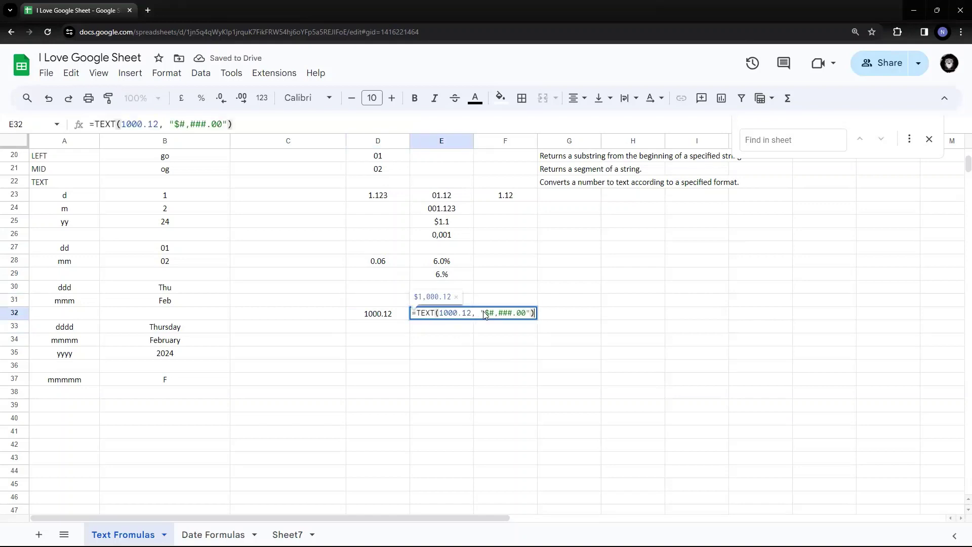
Step: Replace the fixed number in E32's formula with a reference to D32 so it reads =TEXT(D32, "$#,###.00")
double_click(453, 313)
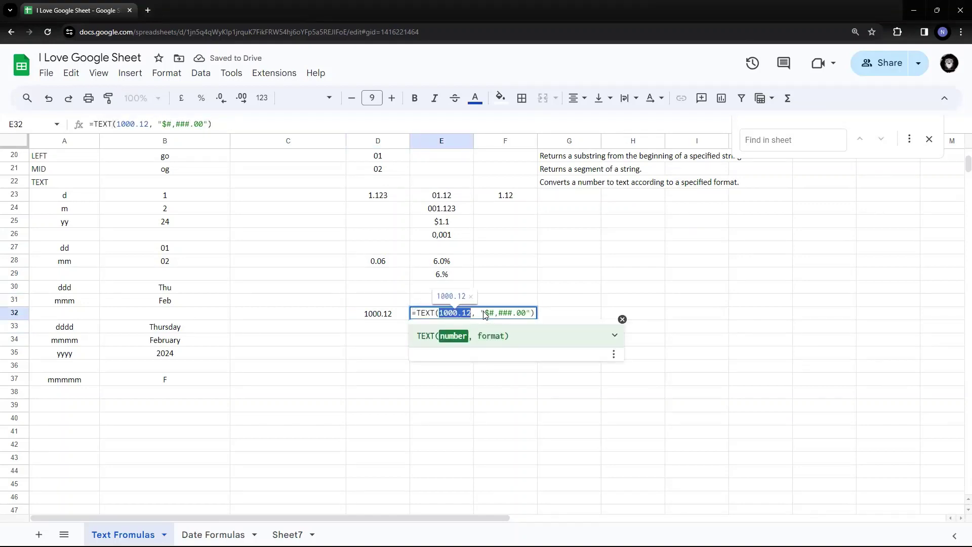
key(BackSpace)
click(374, 319)
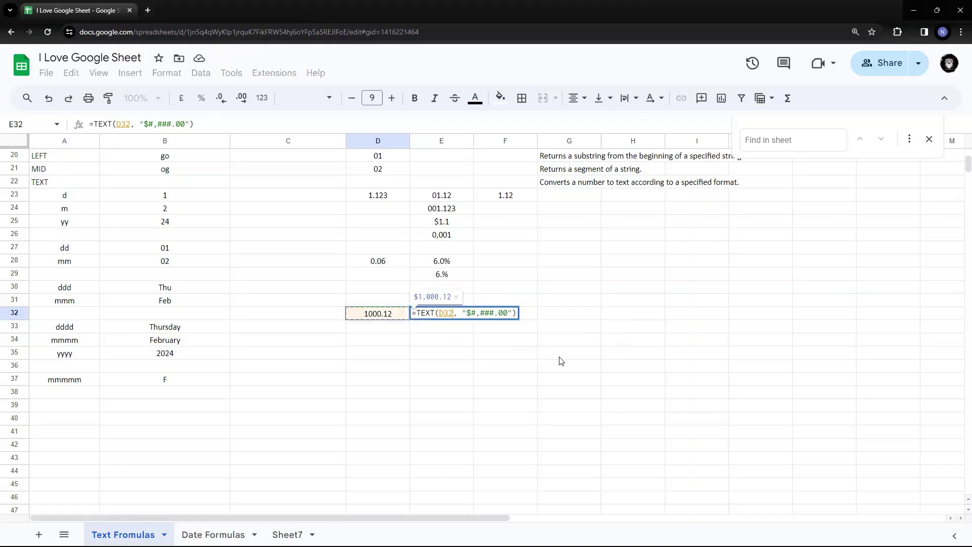
drag(468, 312, 475, 317)
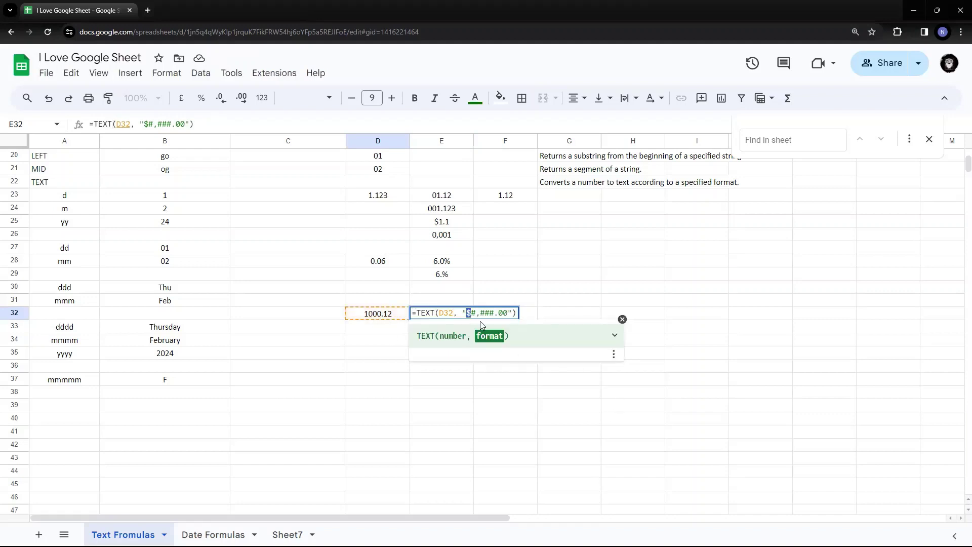
key(ctrl+z)
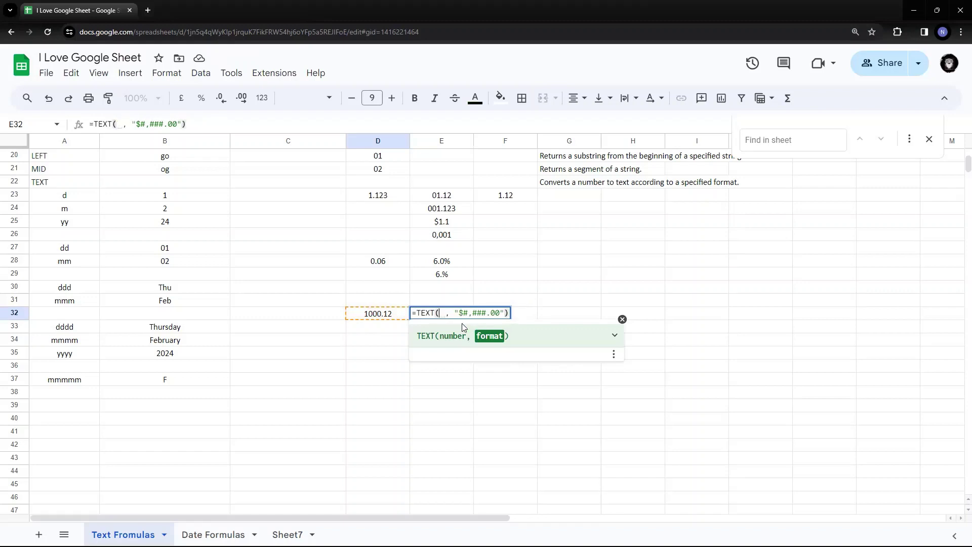
click(364, 318)
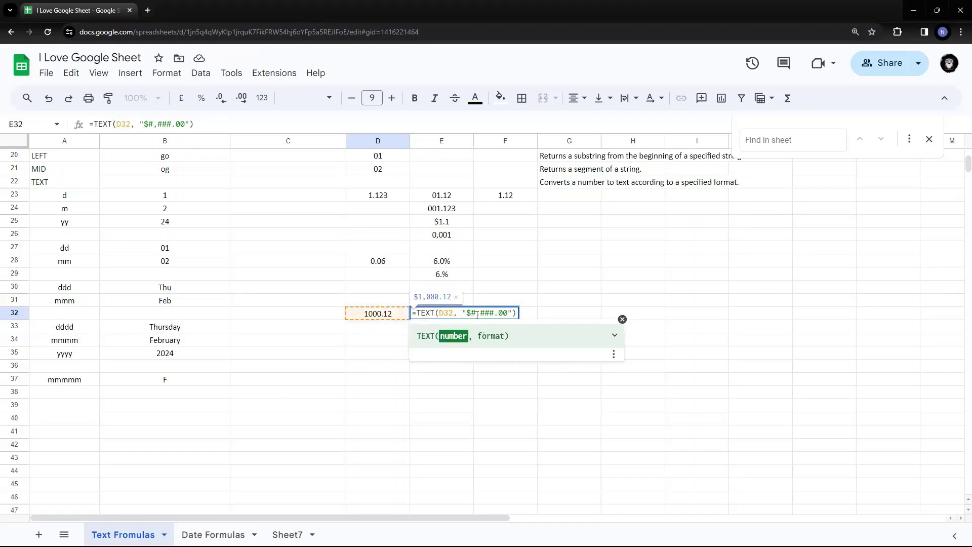
drag(480, 313, 495, 313)
click(496, 312)
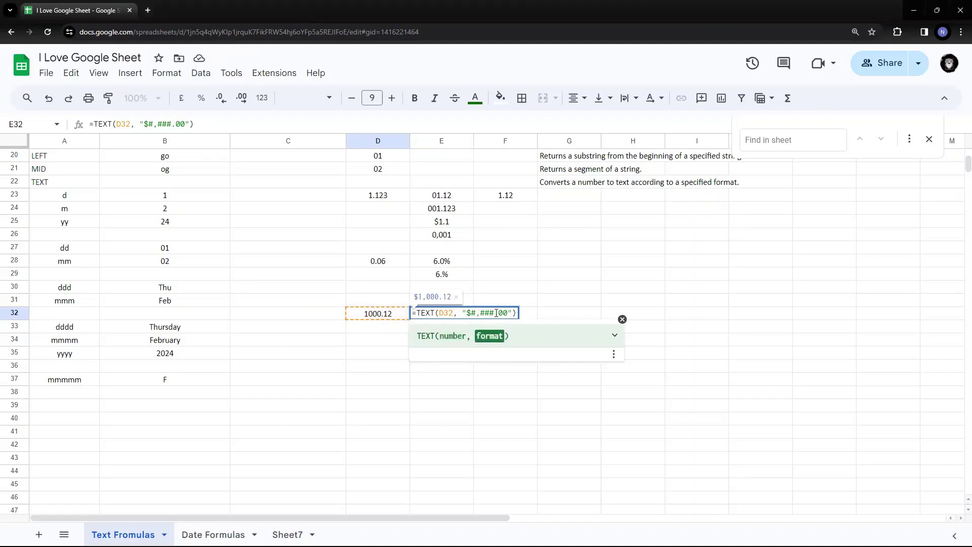
drag(499, 313, 509, 313)
key(Return)
click(435, 318)
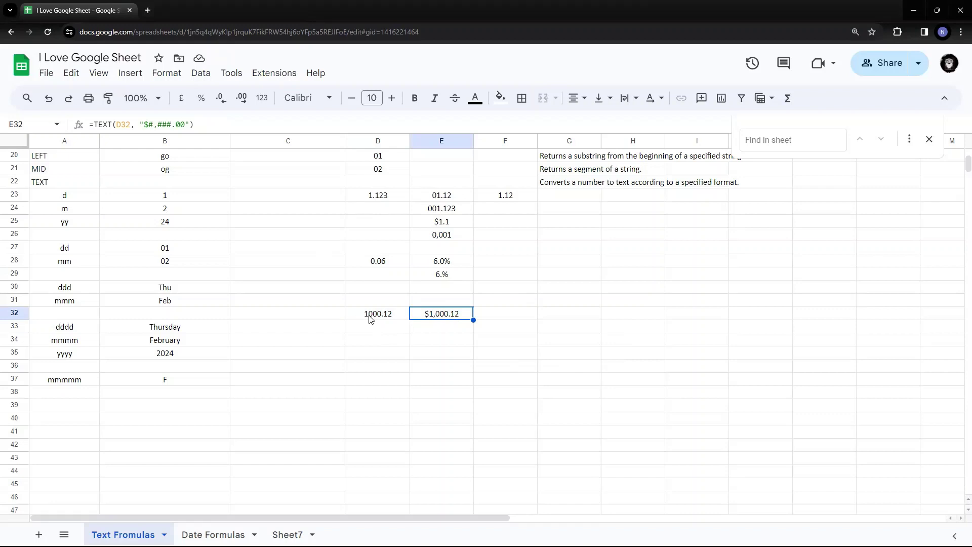
Step: Try shifting the comma in E32's format code so the formula reads =TEXT(D32, "$##,##.00")
click(394, 317)
click(453, 319)
key(Return)
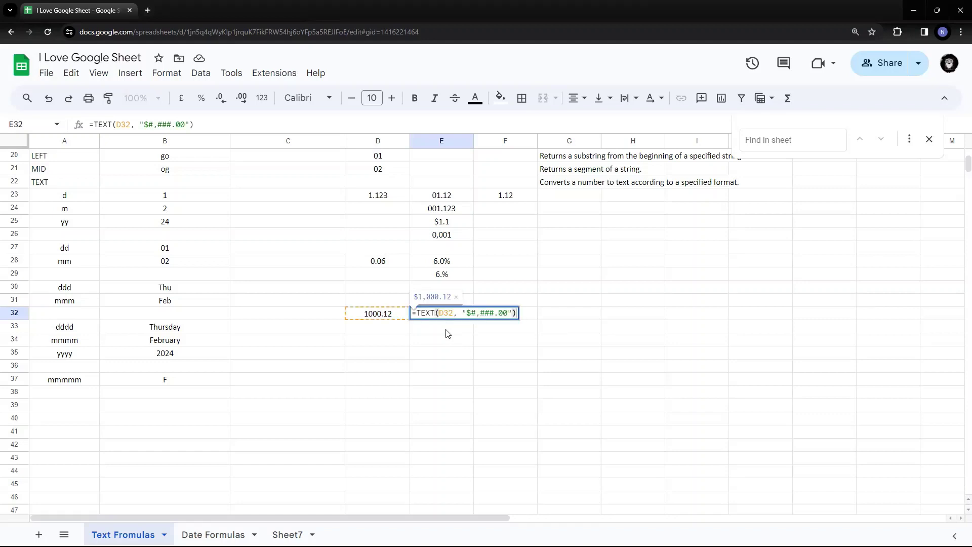
click(476, 315)
key(BackSpace)
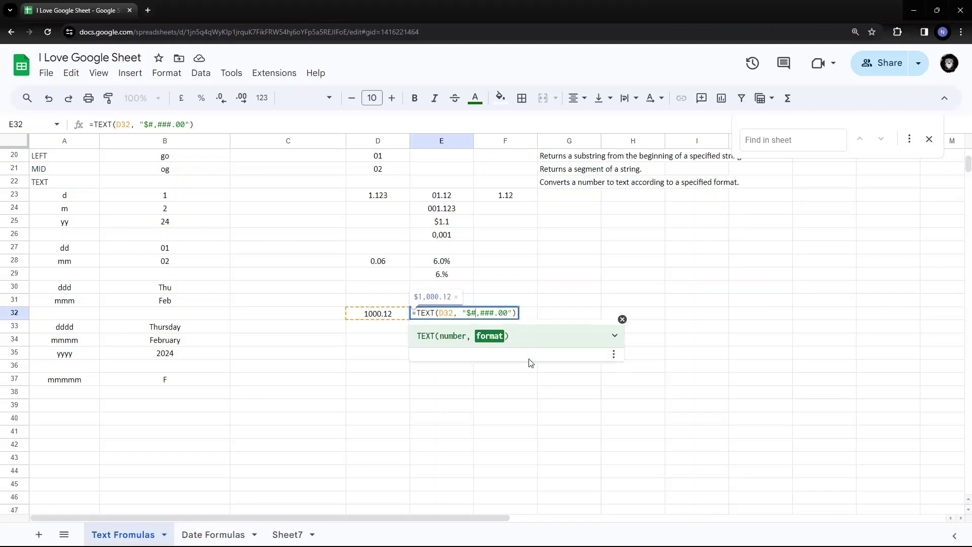
key(Right)
text(,)
key(ctrl+Return)
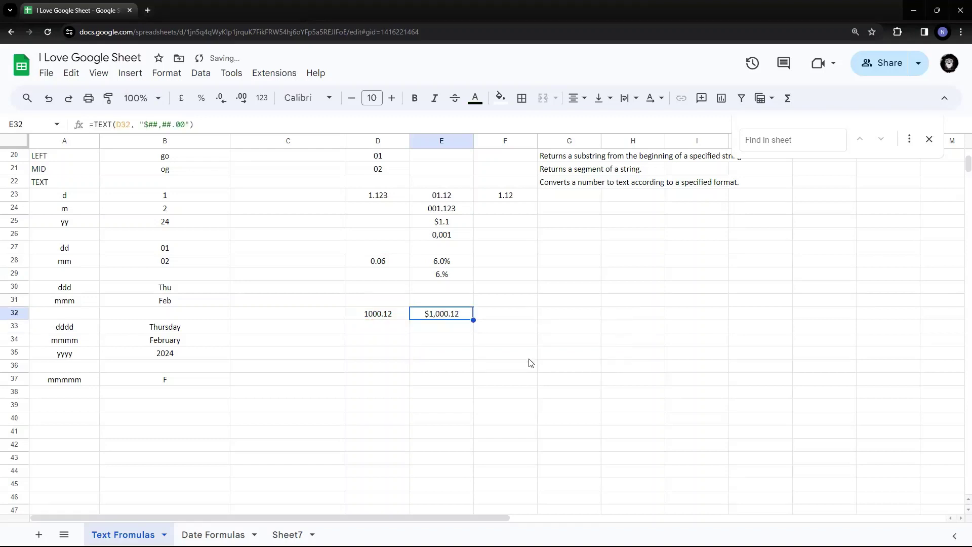
Step: Restore the comma position in E32 so the formula reads =TEXT(D32, "$#,###.00"), and compare the result with D32
key(Return)
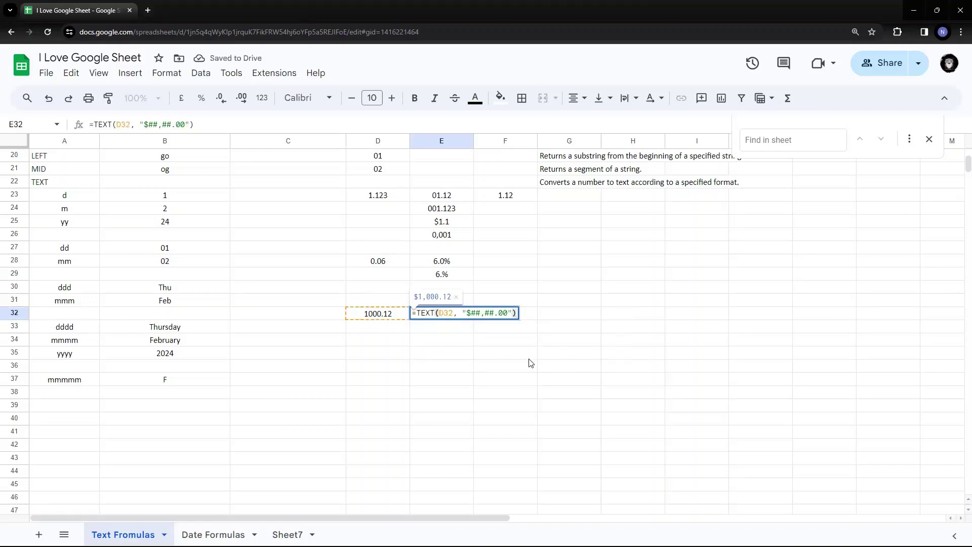
key(Left)
key(Left)
key(Delete)
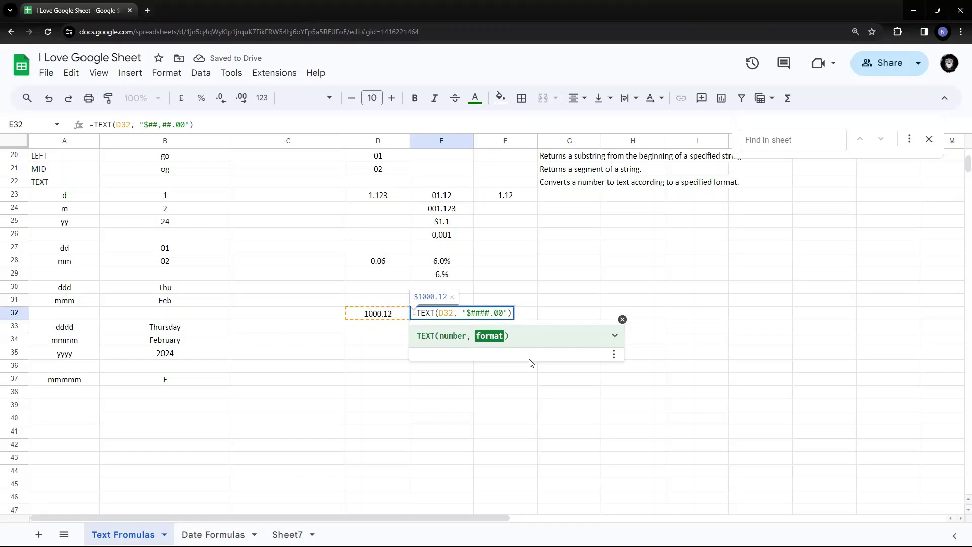
text(,)
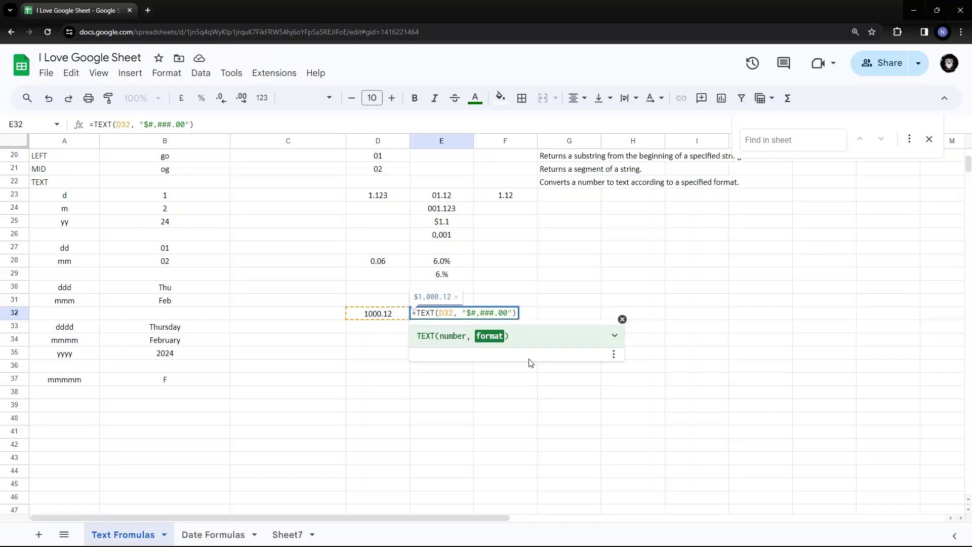
key(Return)
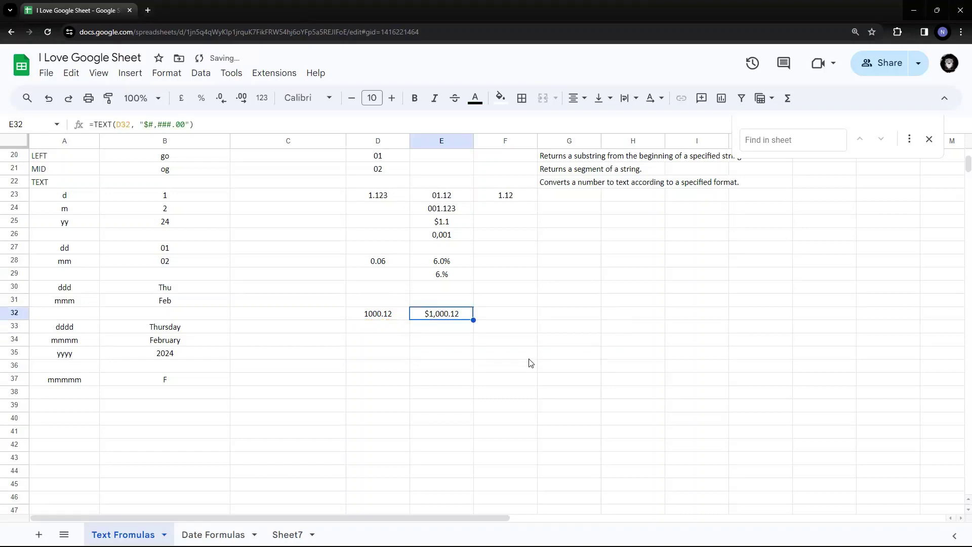
key(Left)
key(shift+Right)
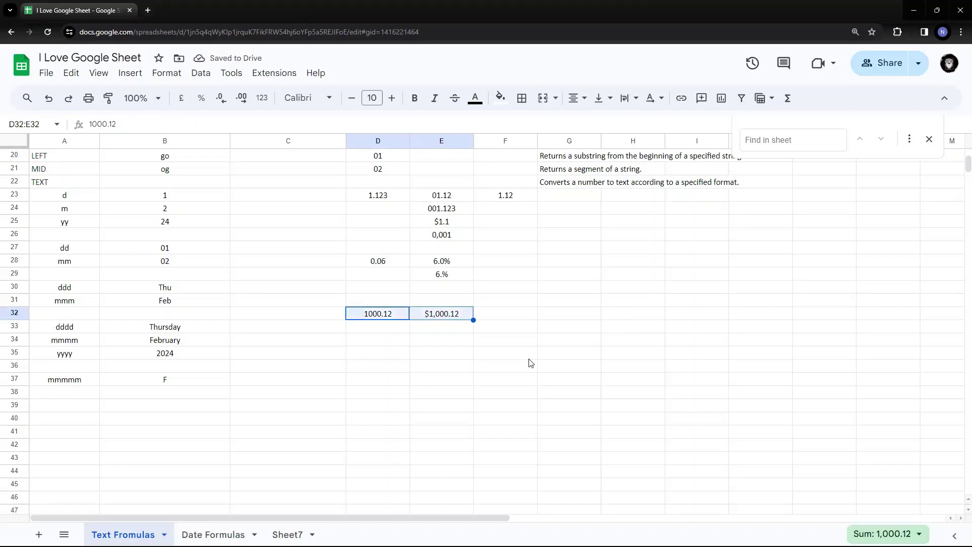
key(Right)
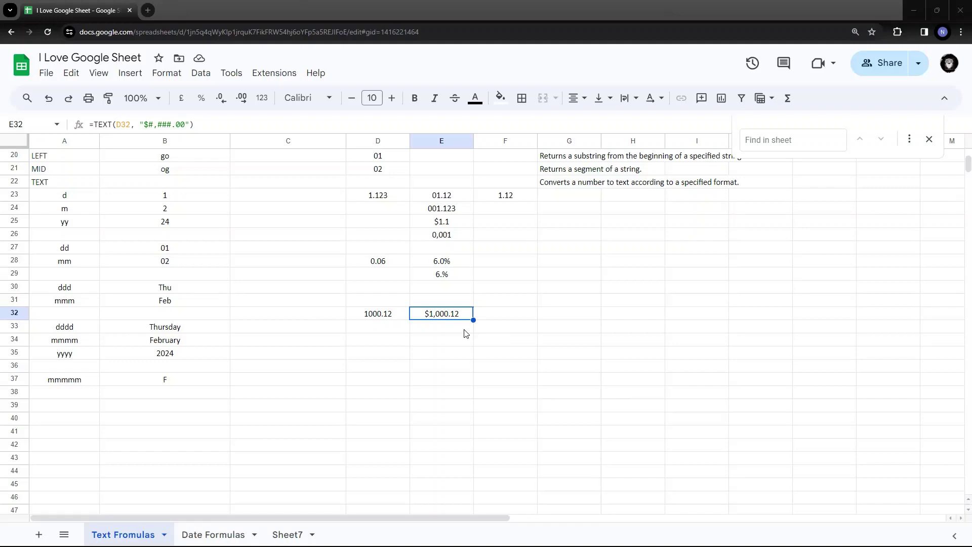
Step: Copy the date 01-02-2024 from C19 into C35
click(353, 288)
scroll(353, 288, up, 3)
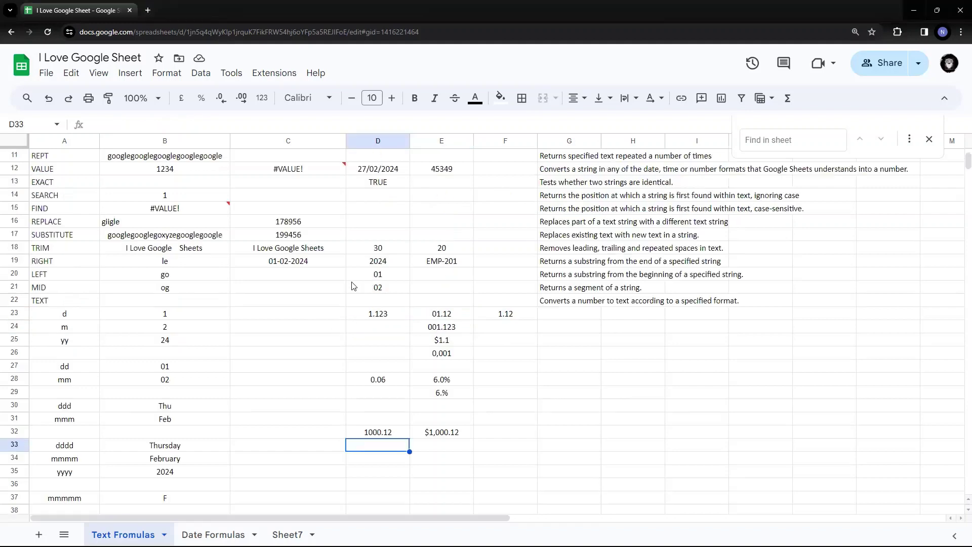
click(305, 263)
key(ctrl+c)
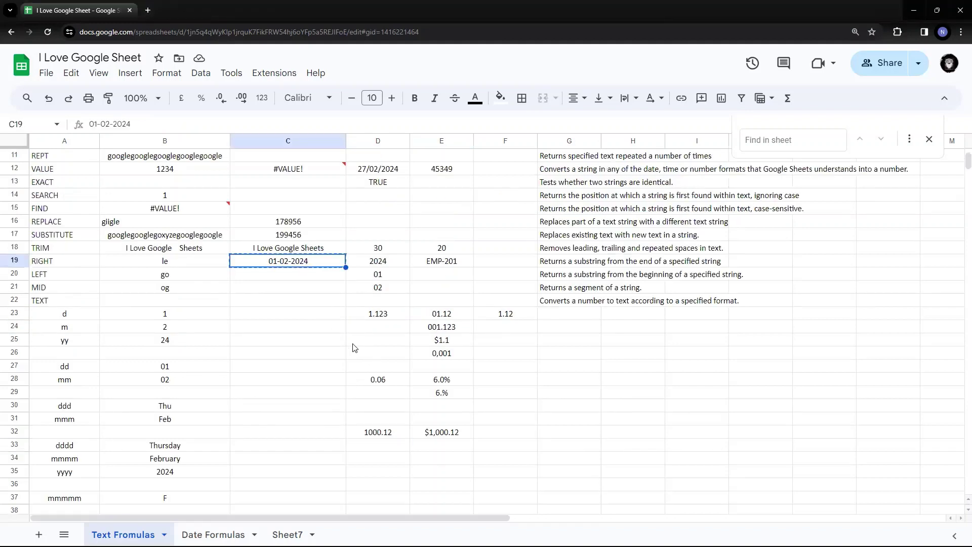
scroll(362, 345, down, 3)
click(280, 357)
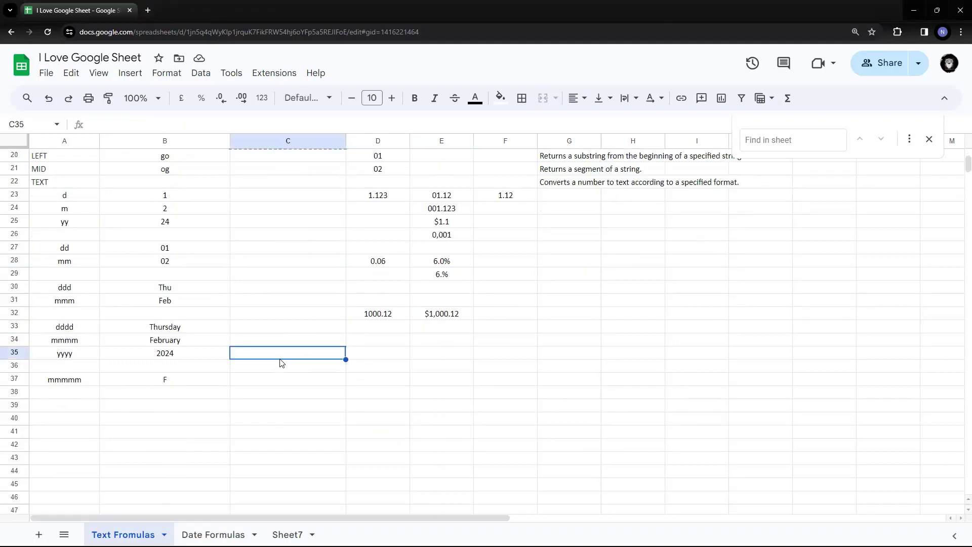
key(ctrl+v)
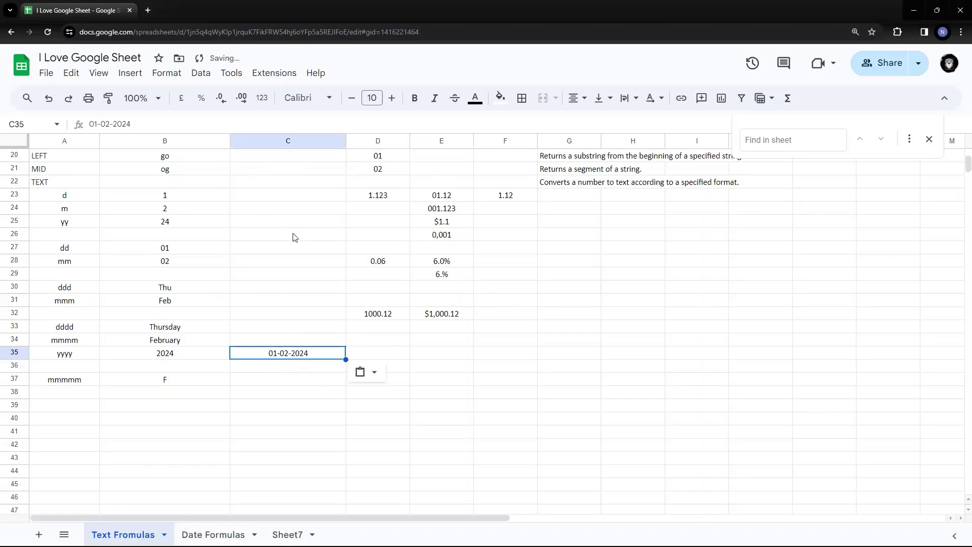
Step: Apply the Date time number format to C35
click(264, 103)
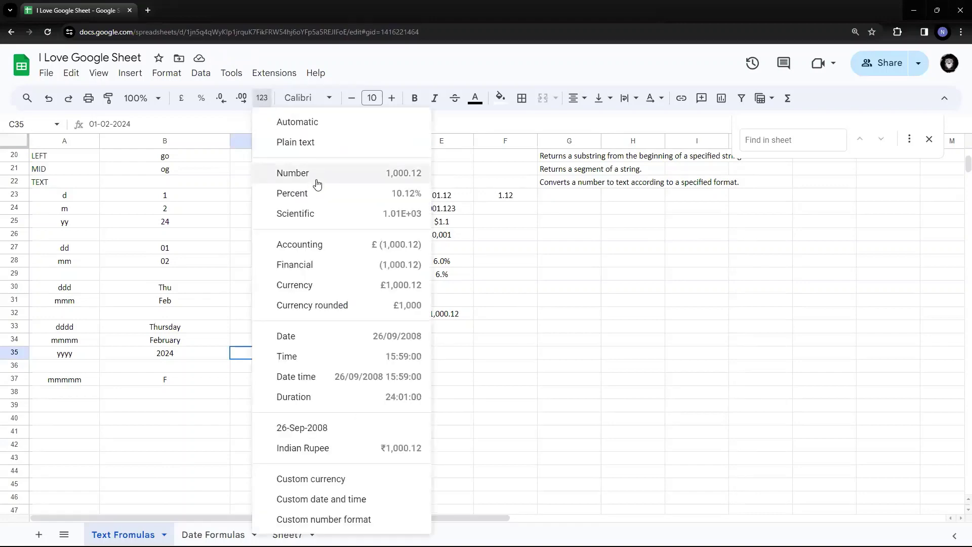
key(ctrl+plus)
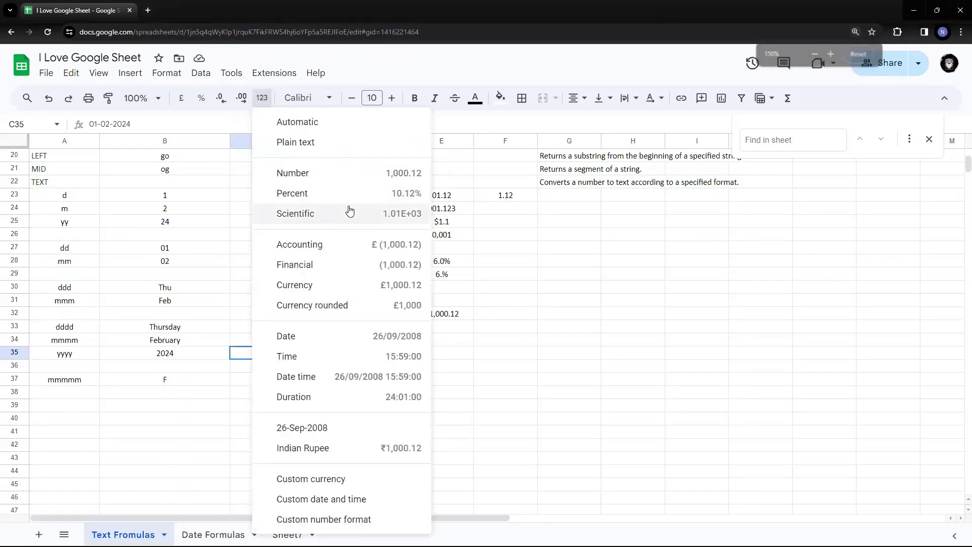
key(ctrl+minus)
key(ctrl+minus)
key(ctrl+minus)
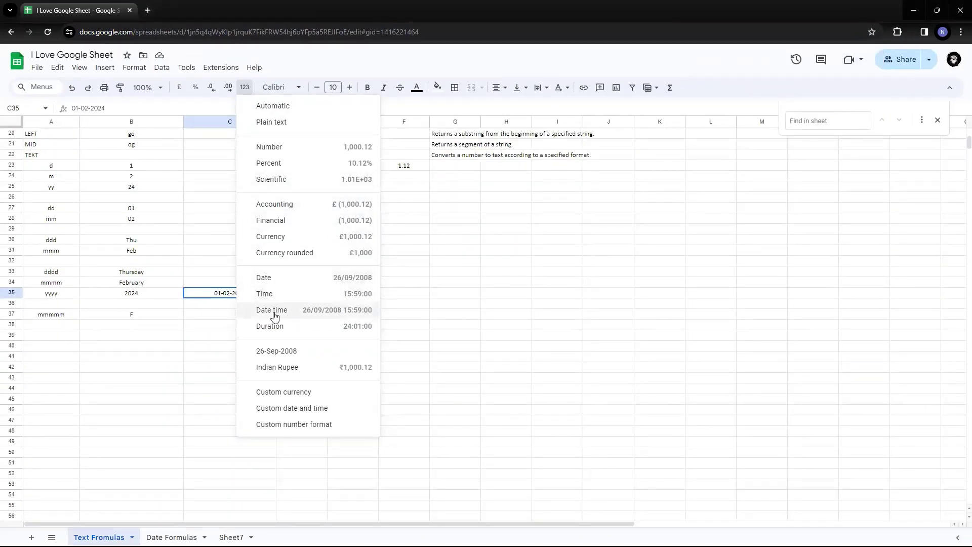
click(307, 316)
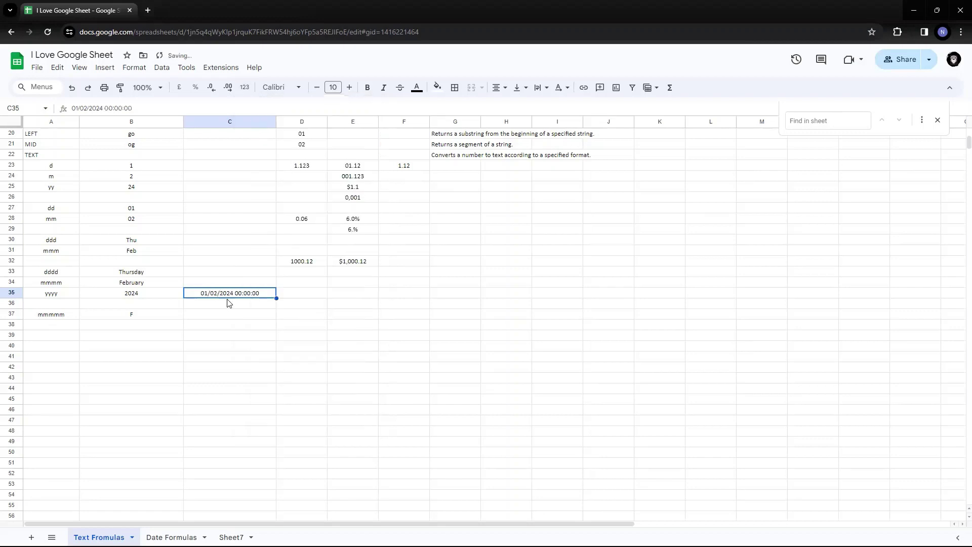
Step: Set the time in C35 to 15:45:30 so the cell reads 01/02/2024 15:45:30
double_click(248, 296)
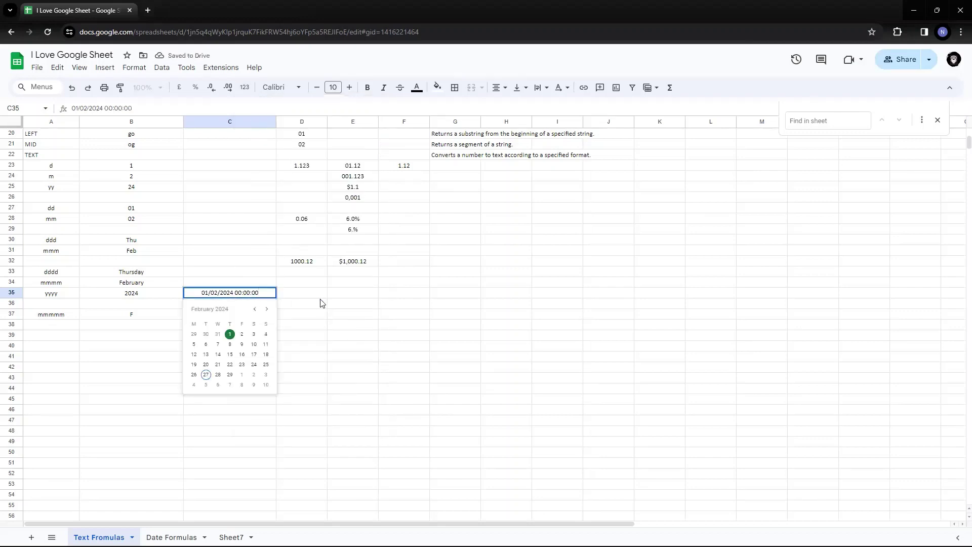
key(BackSpace)
key(BackSpace)
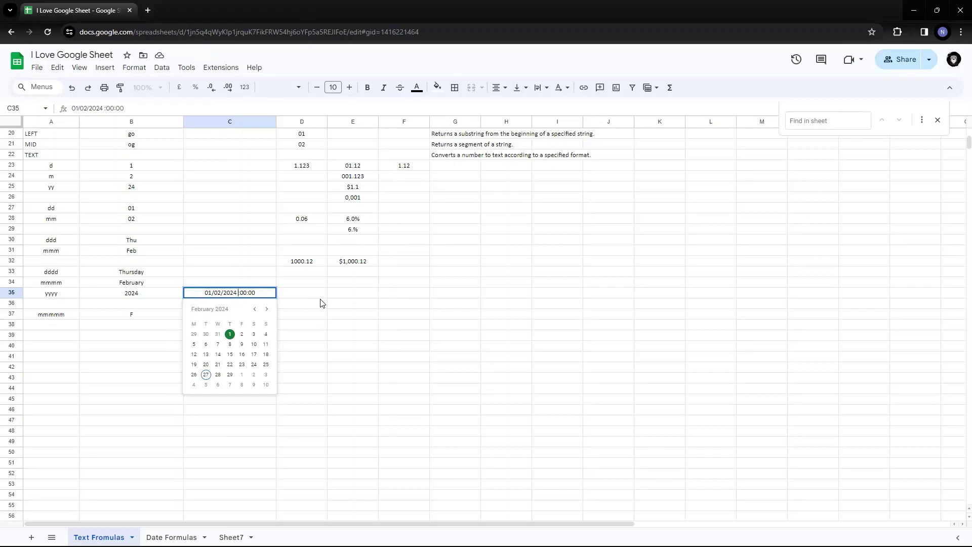
text(15)
key(BackSpace)
key(Delete)
text(45)
key(BackSpace)
key(Delete)
text(33)
key(BackSpace)
text(0)
key(Return)
key(Up)
key(Right)
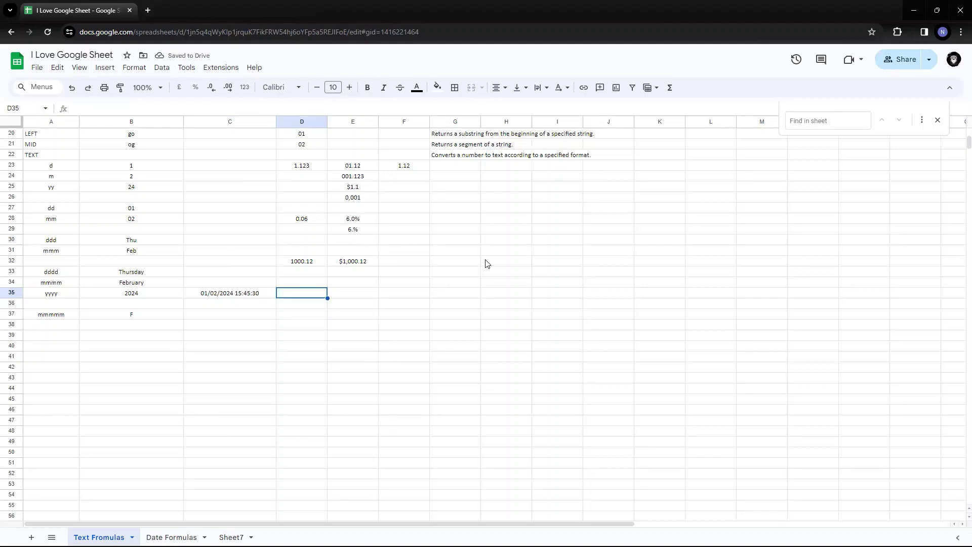
Step: Write the formula =text(C35,"hh") in D35 to extract the hour from the date-time
click(266, 295)
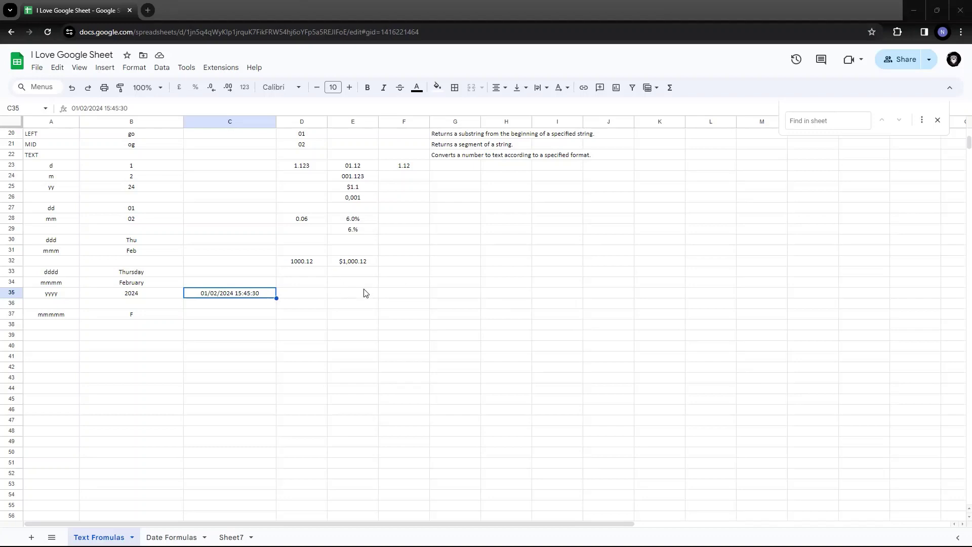
click(306, 296)
text(=)
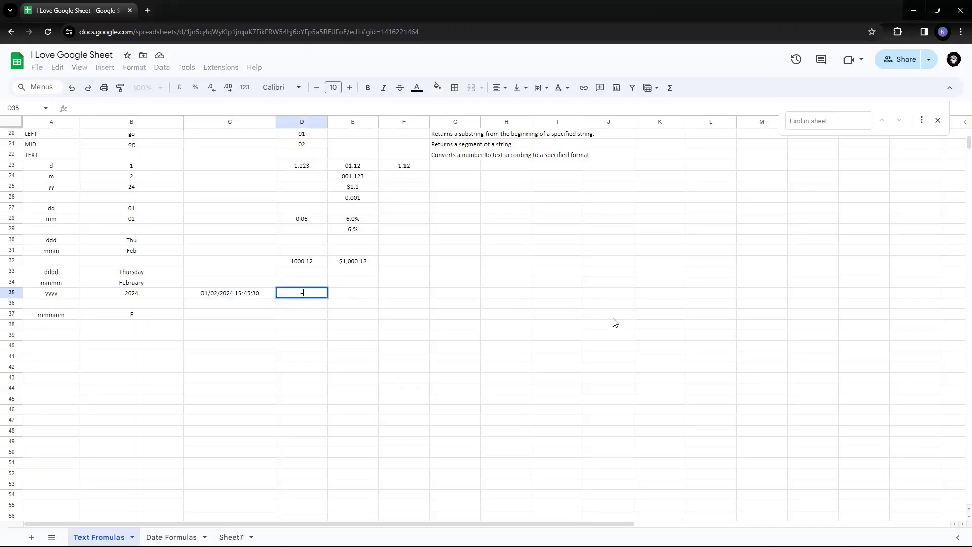
key(Left)
key(BackSpace)
text(text()
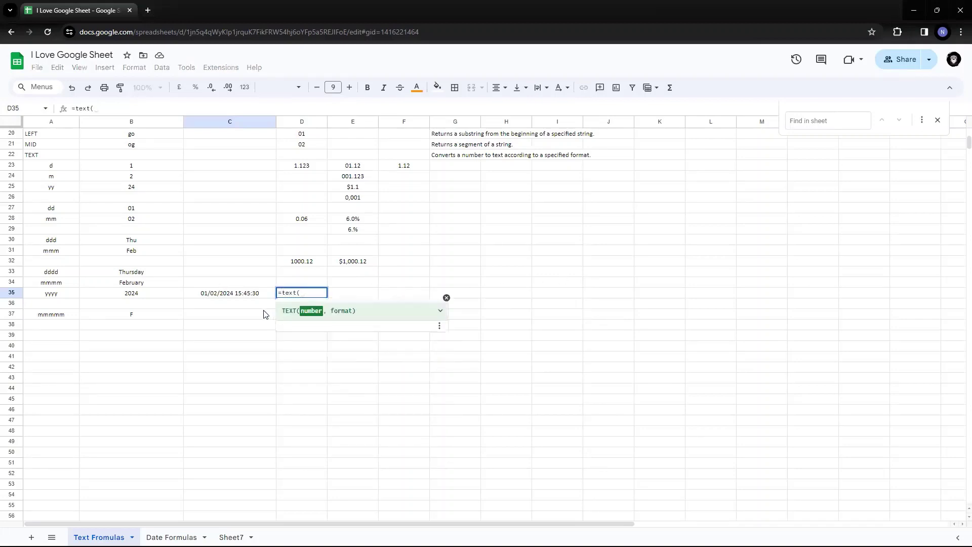
click(248, 293)
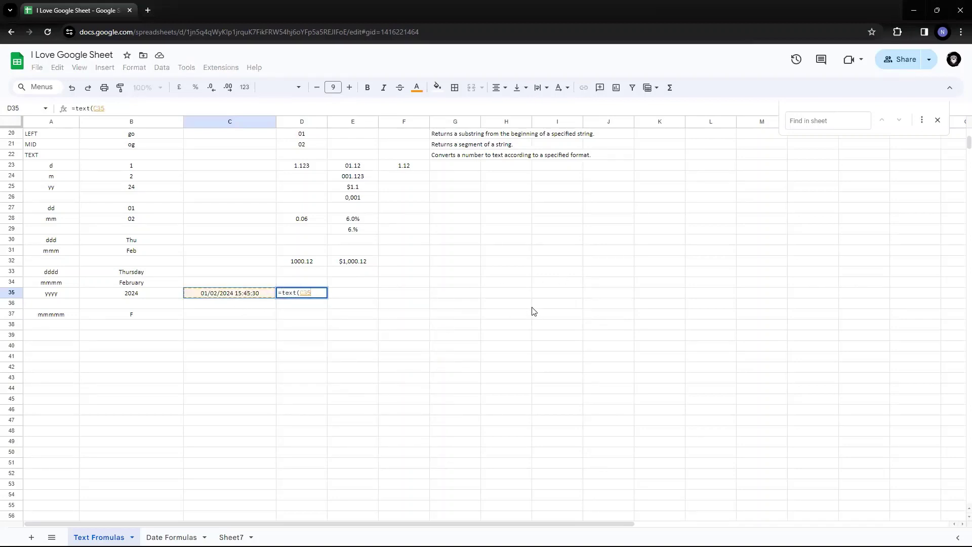
text(,)
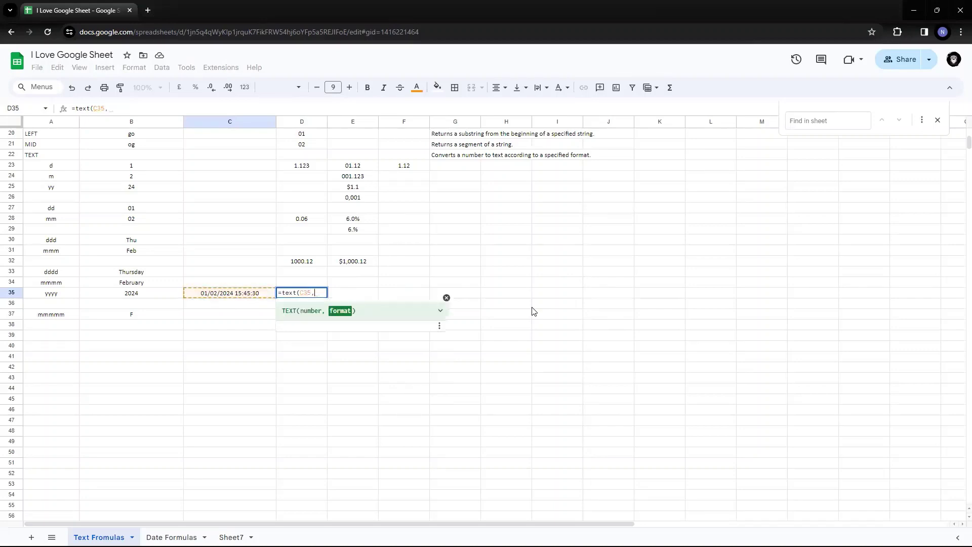
text("{hh)
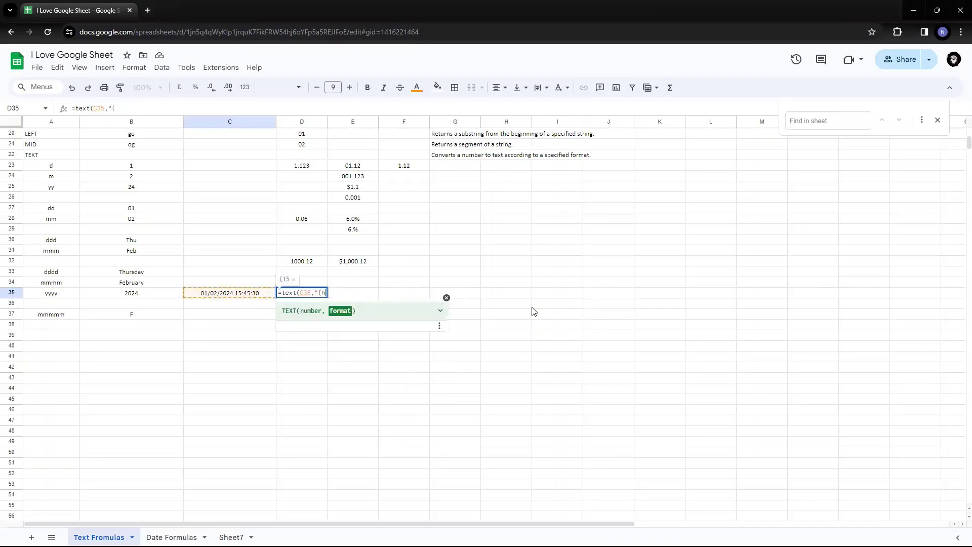
key(BackSpace)
key(BackSpace)
key(BackSpace)
text(hh"))
key(Return)
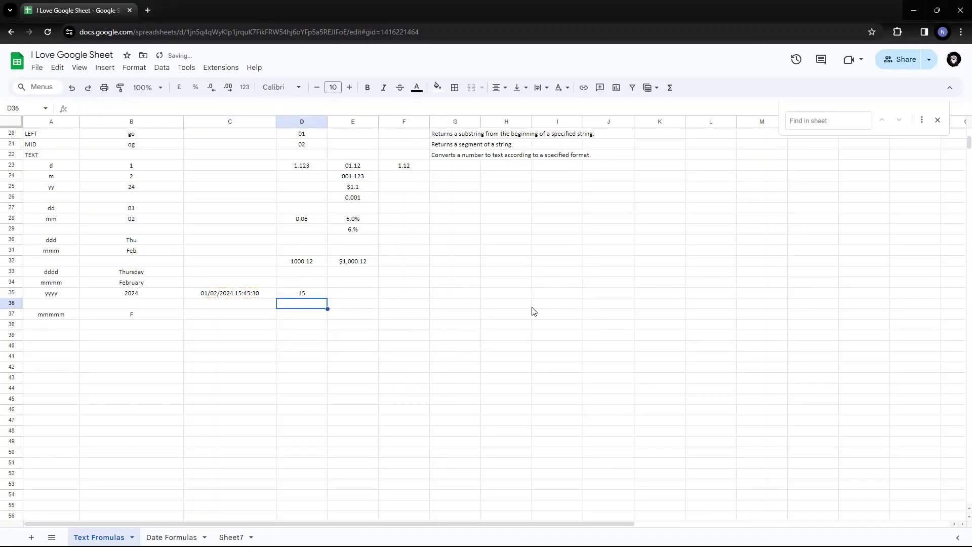
Step: Compare D35 with the date-time in C35, and move the hour formula from D35 to E35
key(Up)
key(Left)
key(Right)
key(Left)
key(Right)
key(Left)
key(Right)
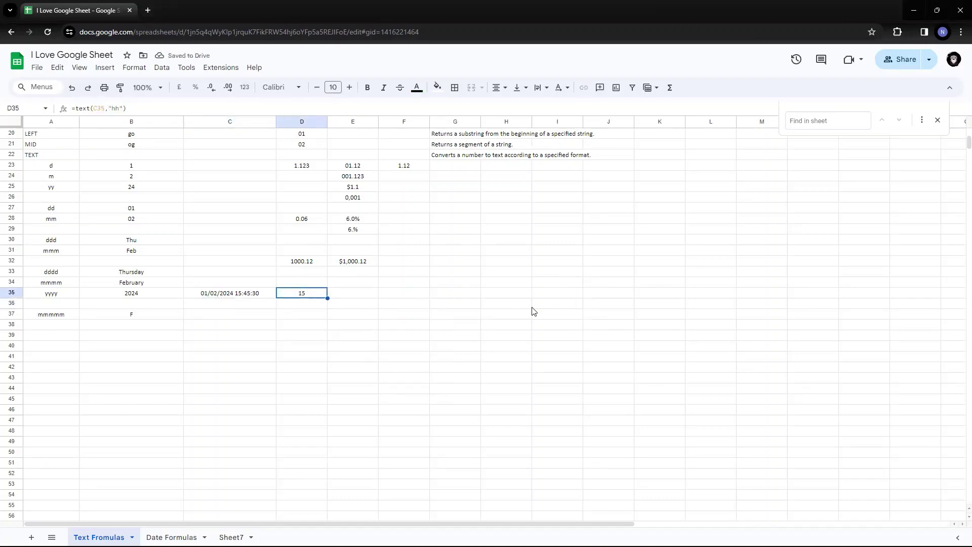
key(Down)
key(Up)
key(ctrl+x)
key(Right)
key(ctrl+v)
key(Left)
Step: Enter the format code labels hh in D35 and mm in D36
text(h)
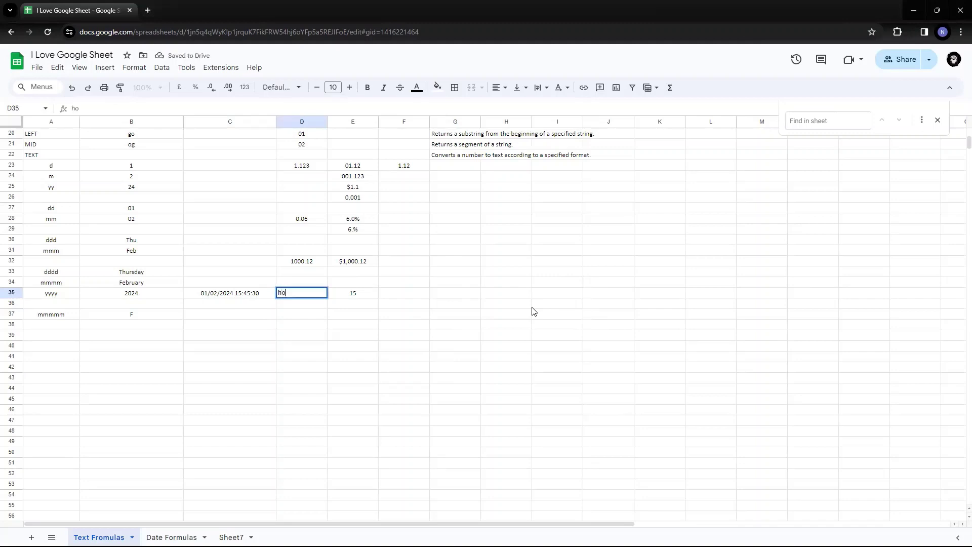
text(hh)
key(Return)
text(mm)
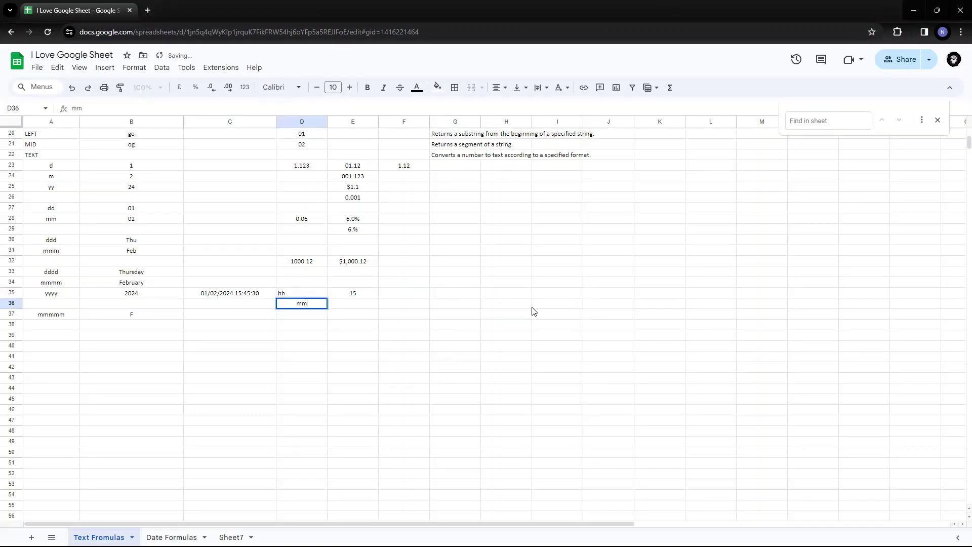
key(Up)
Step: Reuse E35's formula text in E36 with the minute code so it reads =text(C35,"mm")
key(Right)
key(F2)
key(ctrl+a)
key(ctrl+c)
key(Escape)
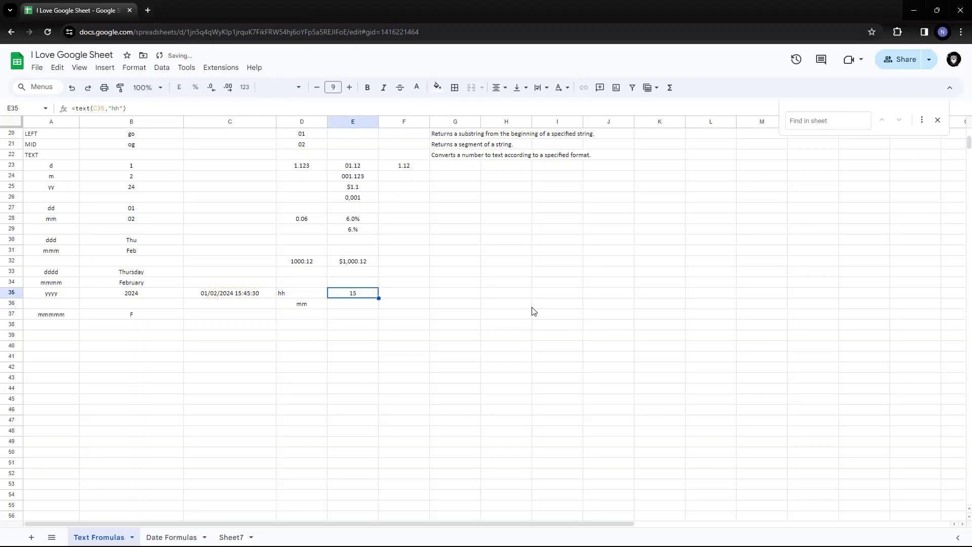
key(Down)
key(Return)
key(ctrl+v)
key(BackSpace)
key(BackSpace)
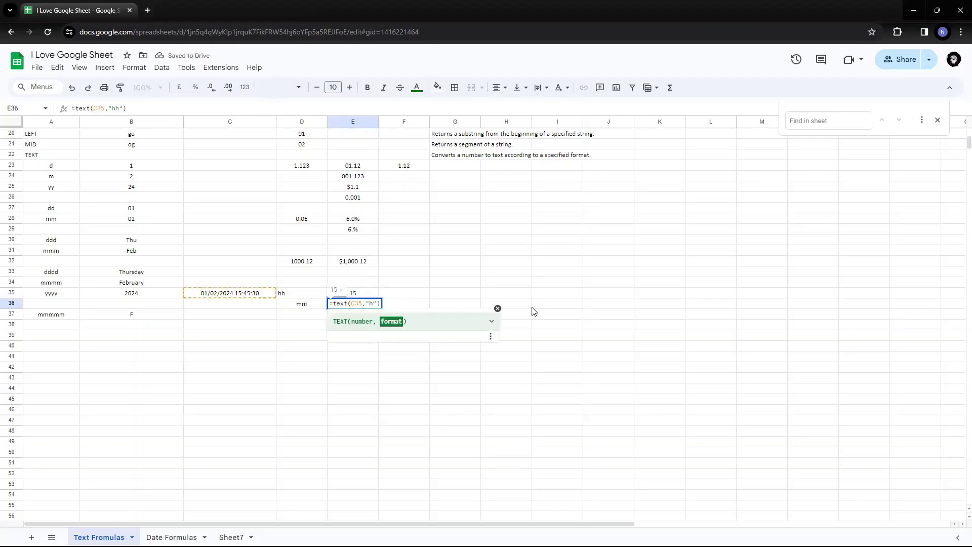
text(mm)
key(Return)
key(Up)
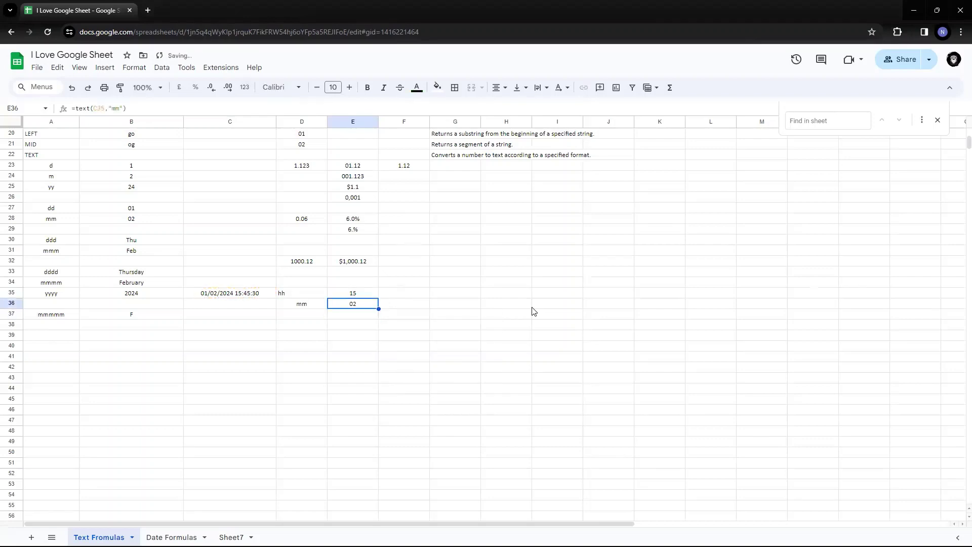
Step: Examine the "mm" format code in E36's formula
key(Return)
key(Left)
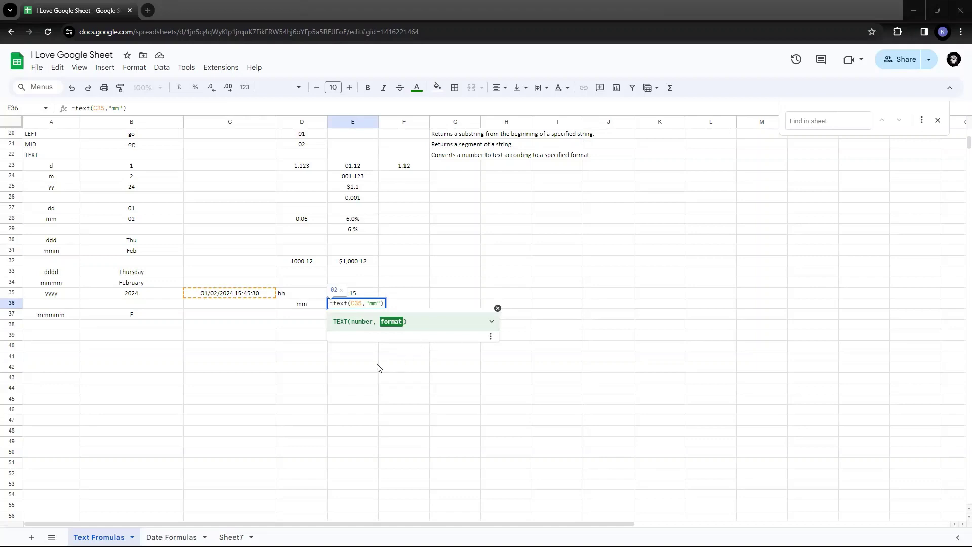
click(372, 305)
key(Return)
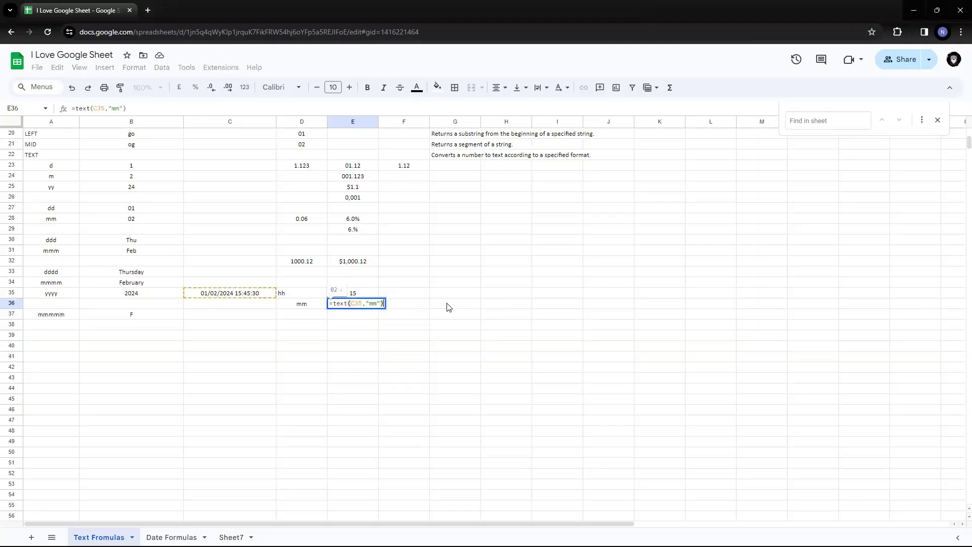
key(Left)
key(Left)
key(Left)
key(Right)
key(Right)
key(Right)
key(Return)
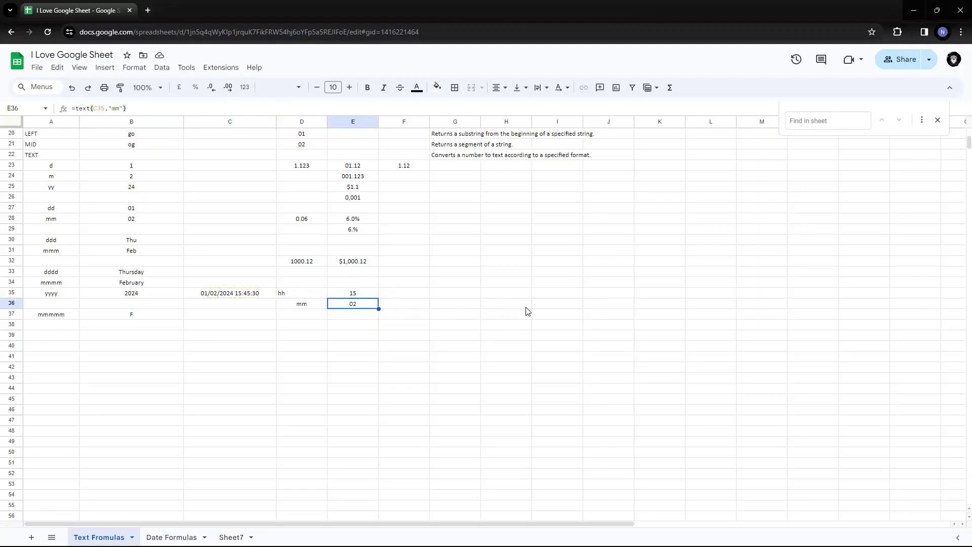
Step: Extend E36's format code with the hour so the formula reads =text(C35,"hh:mm")
key(Return)
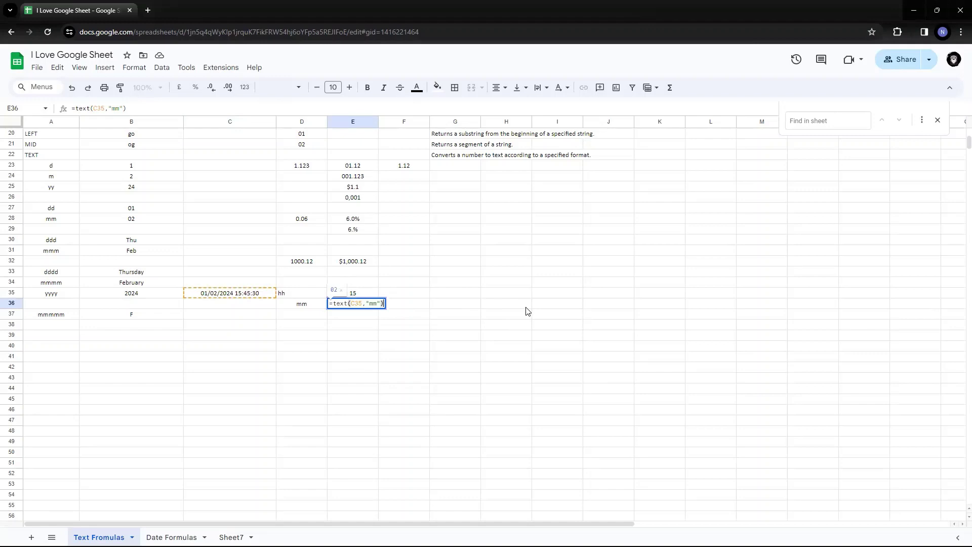
click(372, 305)
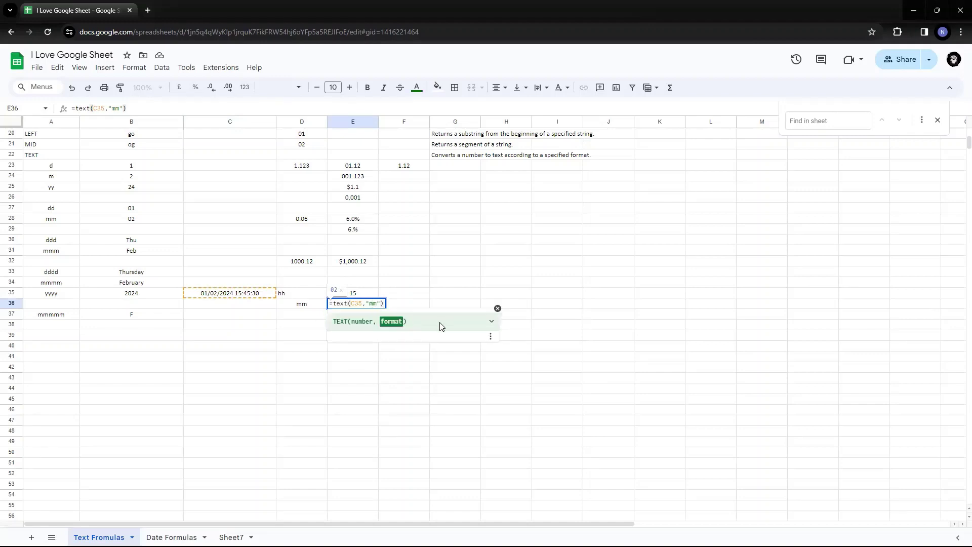
text(hh:)
key(Return)
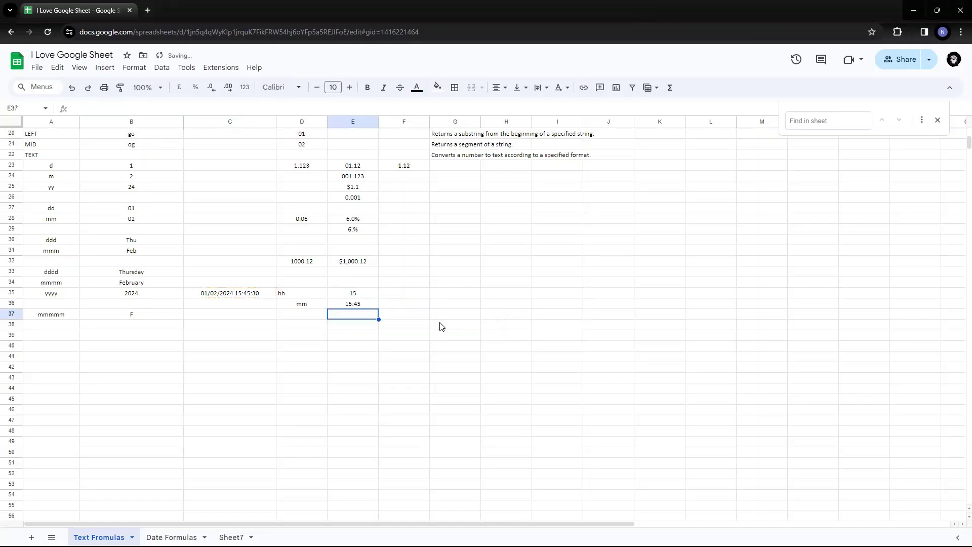
key(Up)
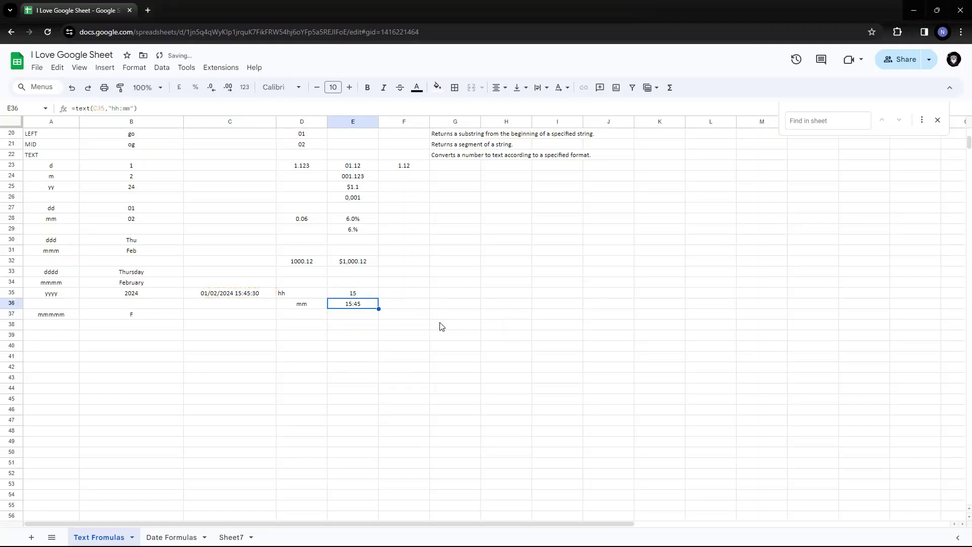
Step: Update the label in D36 to hh:mm and enter the label ss in D37
key(Left)
key(Return)
text(hh:)
key(Return)
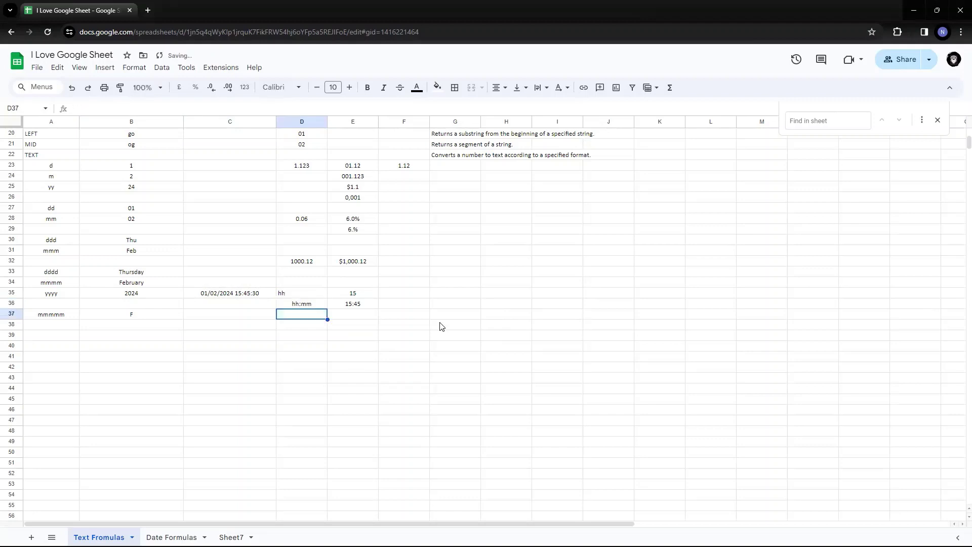
text(ss)
key(Return)
Step: Reuse E36's formula text in E37 with the seconds code so it reads =text(C35,"ss")
key(Up)
key(Up)
key(Right)
key(Return)
key(Return)
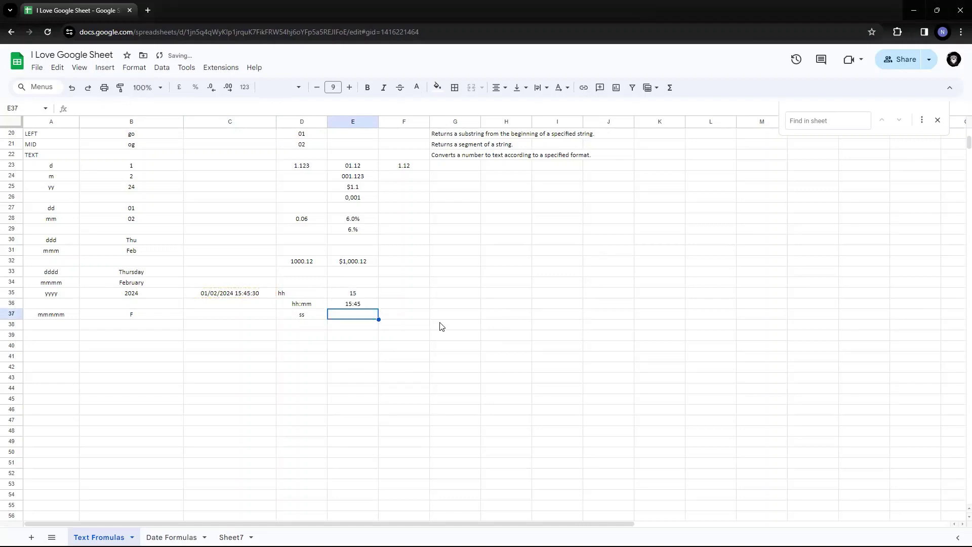
key(Return)
text(=text(C35,"hh:mm"))
key(Left)
key(Left)
key(BackSpace)
key(BackSpace)
key(BackSpace)
key(BackSpace)
key(BackSpace)
text(ss)
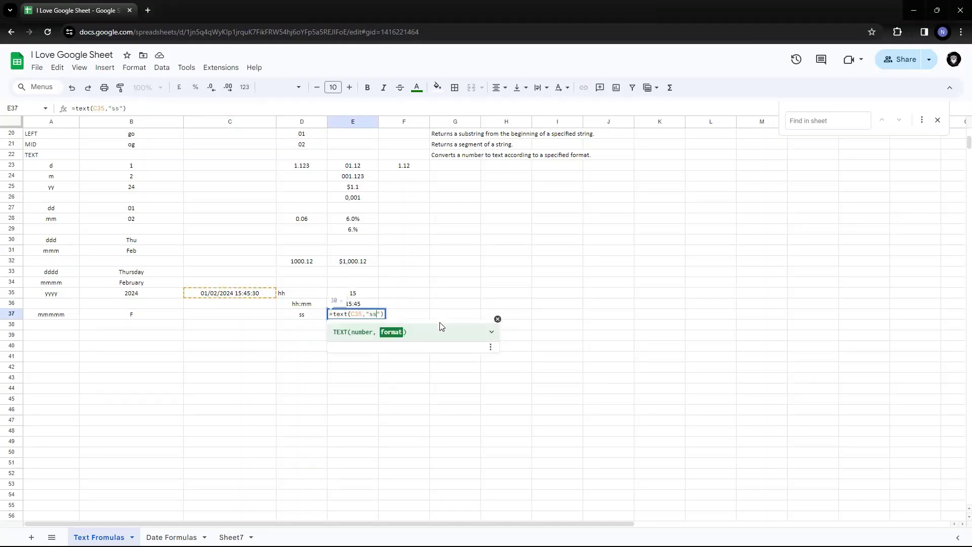
key(Return)
key(Up)
key(Up)
key(Up)
key(Left)
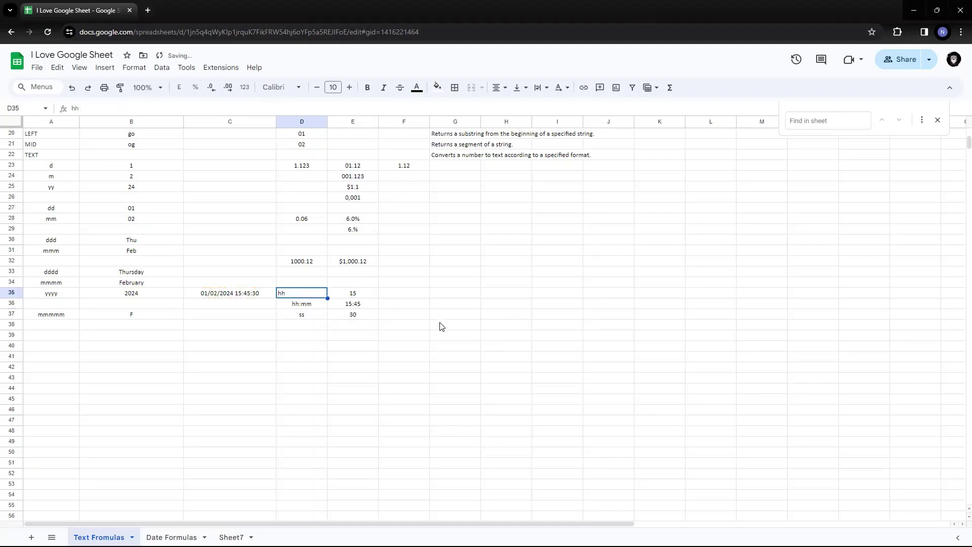
Step: Examine the seconds part of the date and time in C35
key(Left)
key(Return)
key(shift+Left)
key(shift+Left)
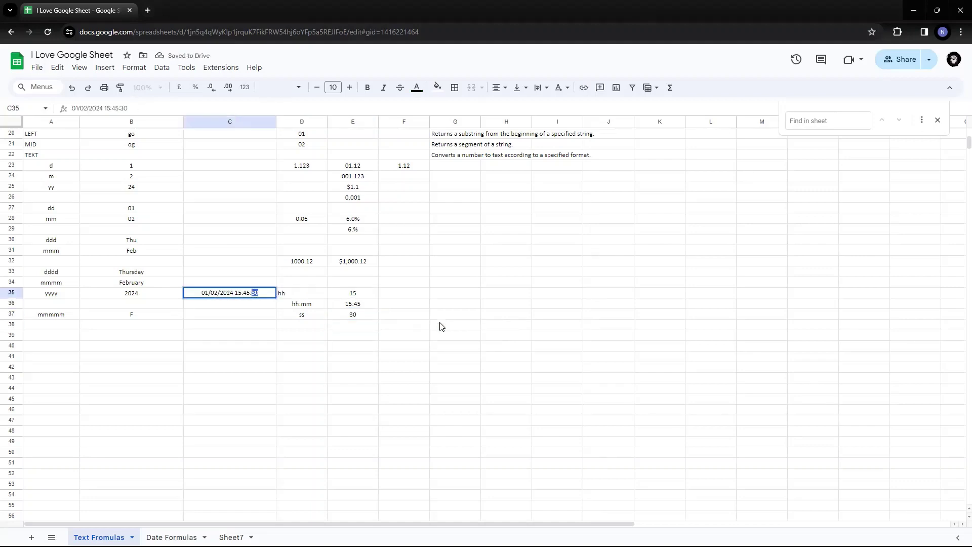
key(Return)
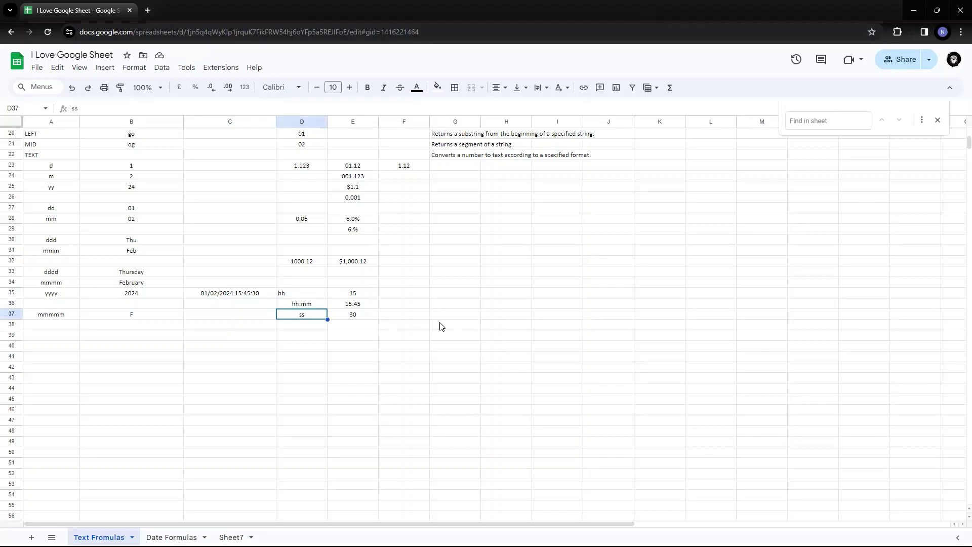
key(Down)
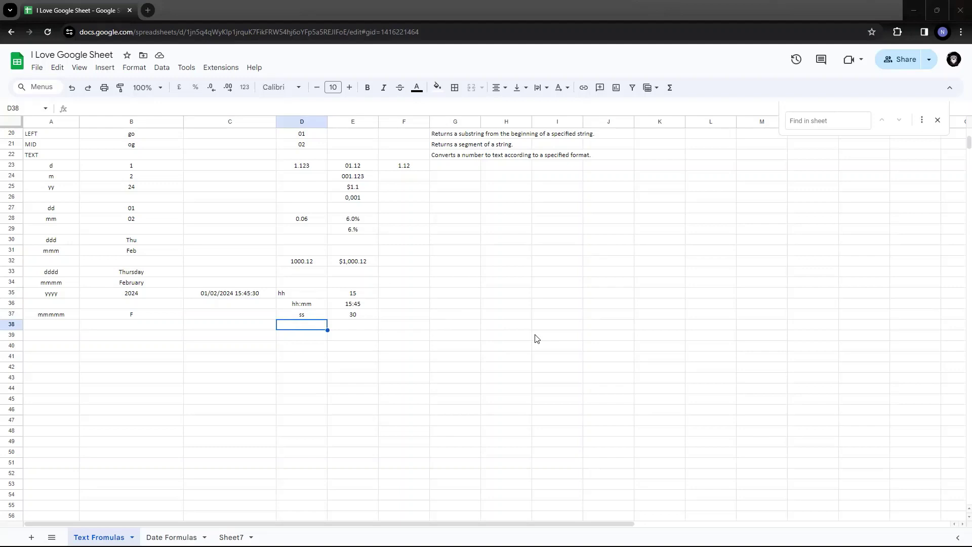
Step: Reuse E35's formula text in F35 with the hour code in capitals so it reads =text(C35,"HH")
key(Up)
key(Up)
key(Up)
key(Up)
key(Down)
key(Down)
key(Down)
key(Up)
key(Up)
key(Right)
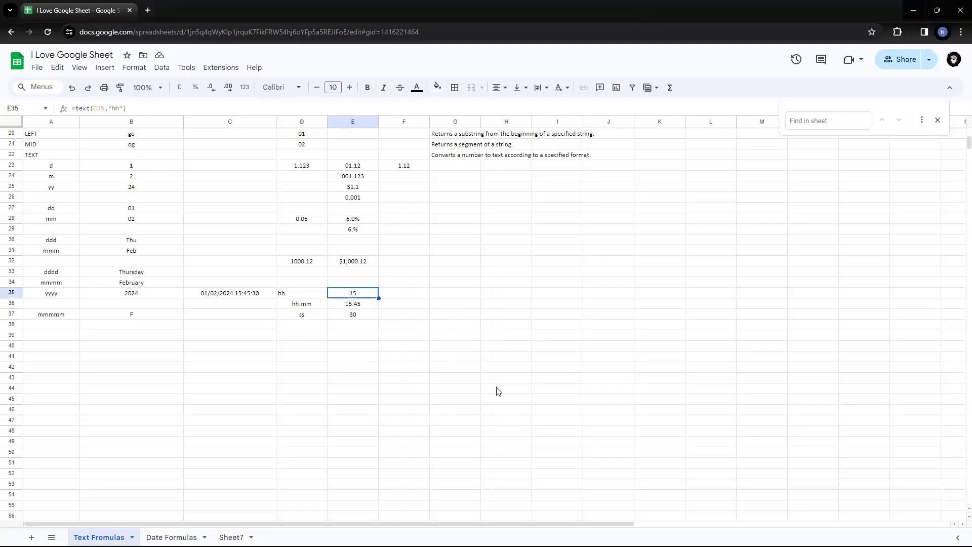
key(Return)
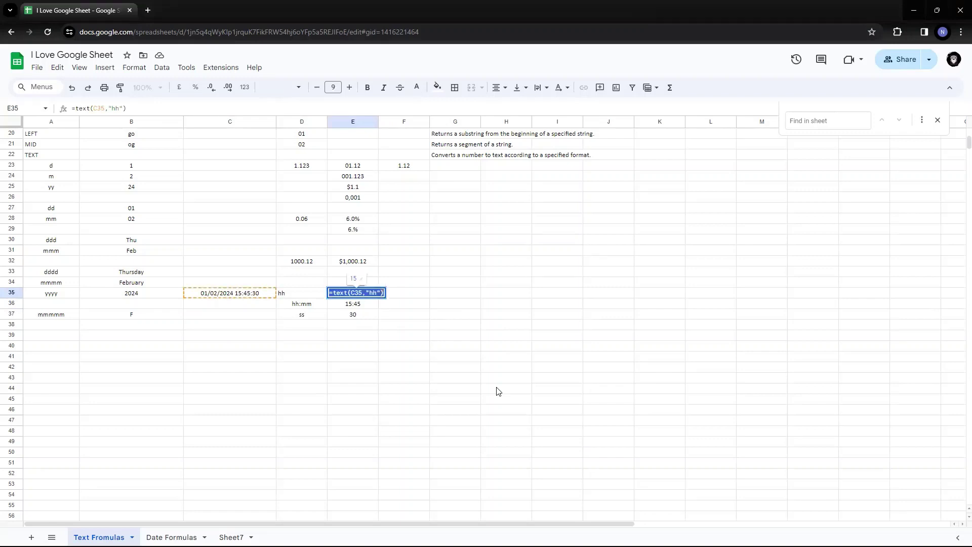
key(Return)
key(Up)
key(Right)
key(Return)
text(=text(C35,"HH)
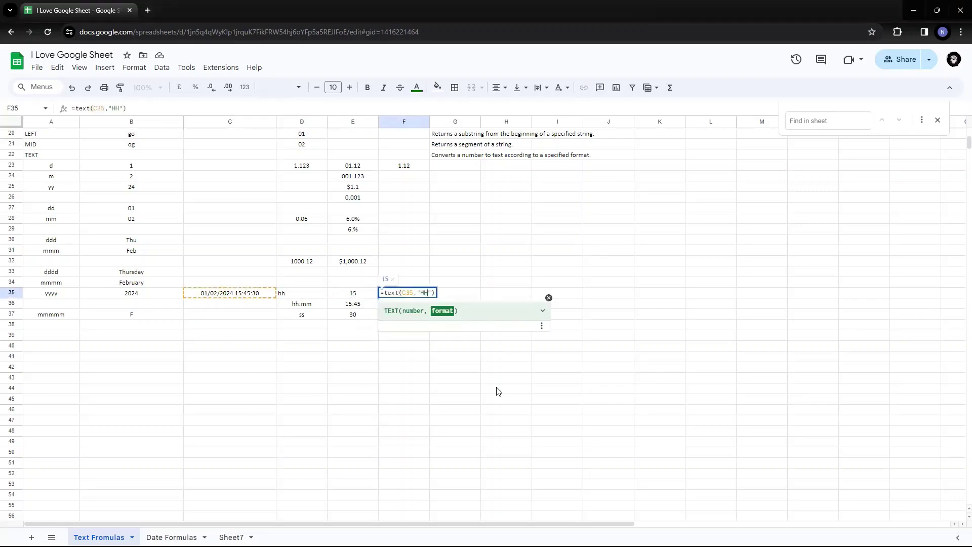
key(Return)
Step: Compare the hour codes in the formulas of F35 and E35
key(Up)
key(Return)
key(Escape)
key(Left)
key(Return)
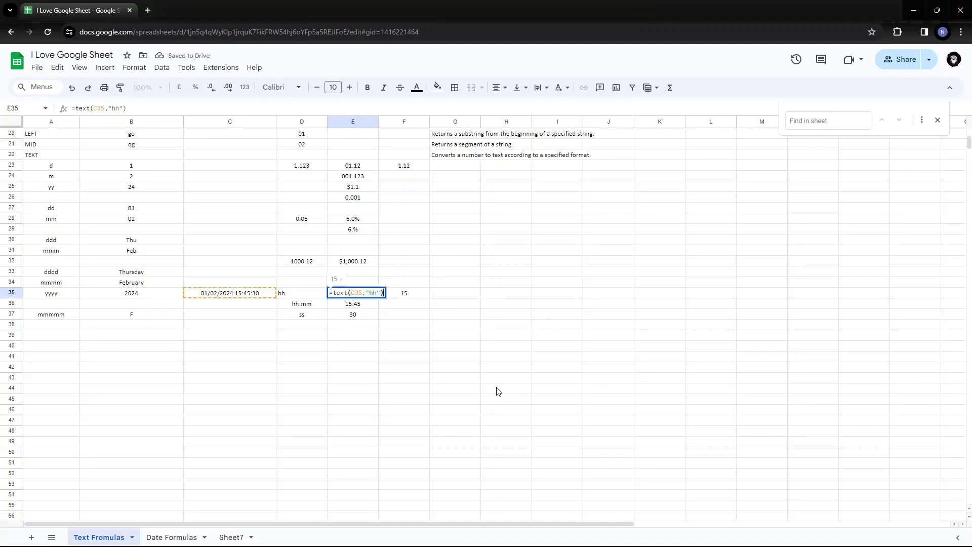
key(Escape)
key(Right)
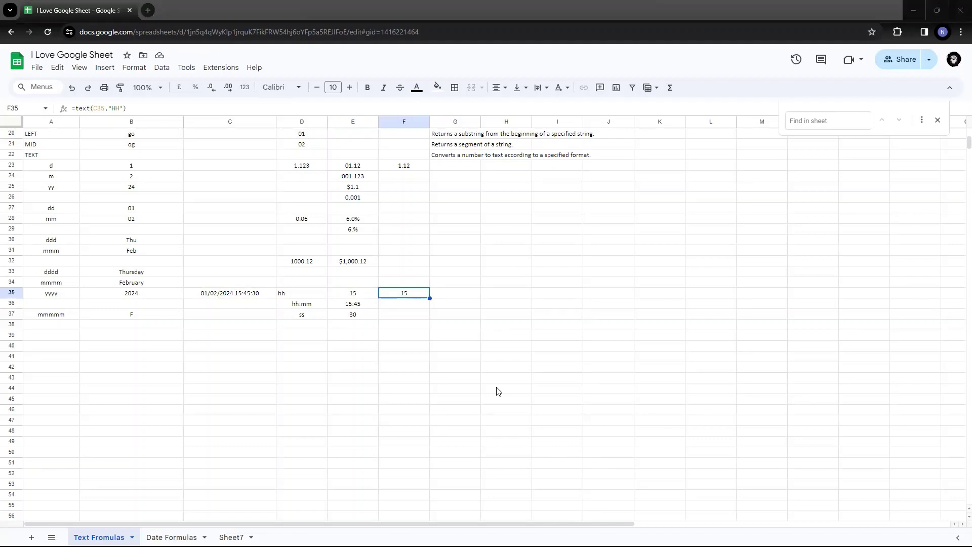
Step: Add the short day-half marker to E35's format code so the formula reads =text(C35,"hh A/P")
click(732, 4)
key(Return)
key(shift+Tab)
key(Return)
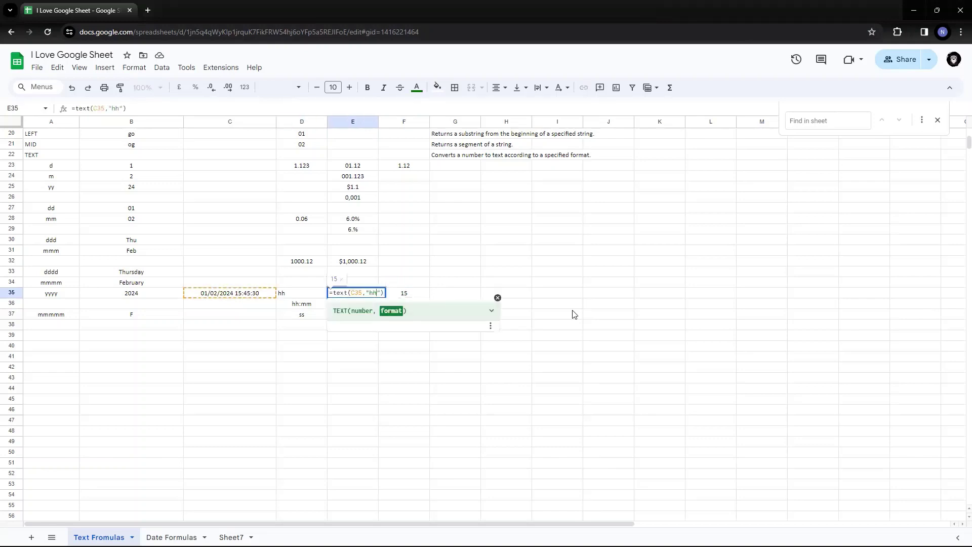
text(A/P)
key(Return)
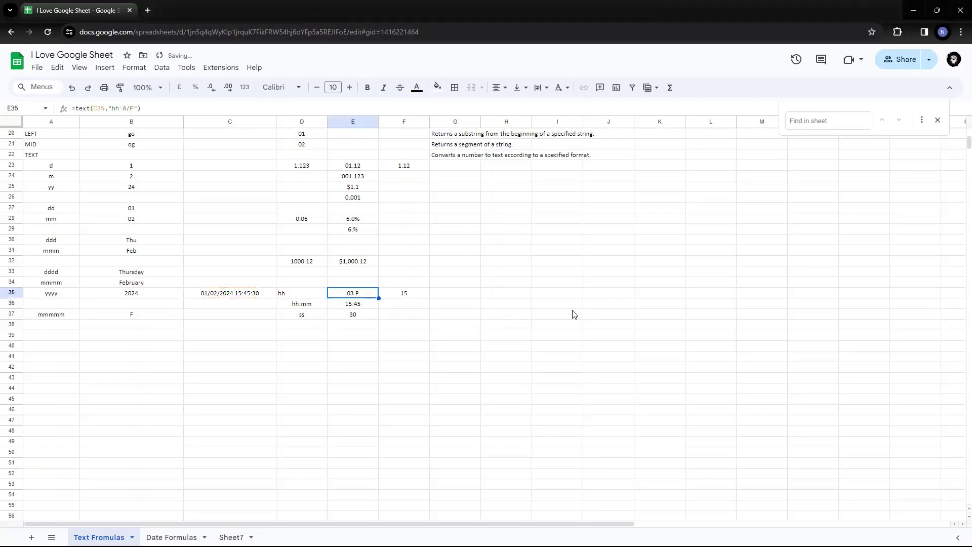
Step: Examine the time part of the date and time in C35 against E35's formatted hour
key(Left)
key(Left)
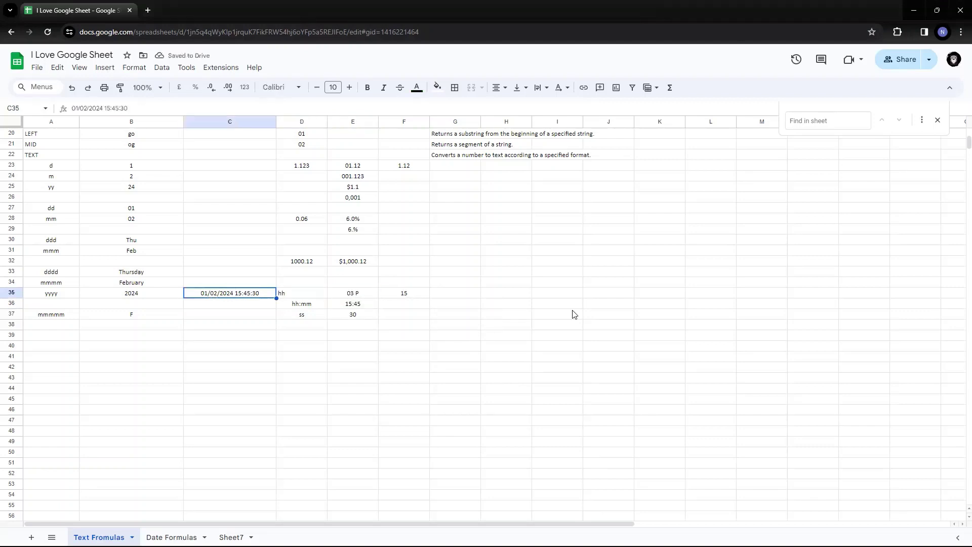
key(Right)
key(Right)
key(Left)
key(Left)
key(Return)
key(Left)
key(Left)
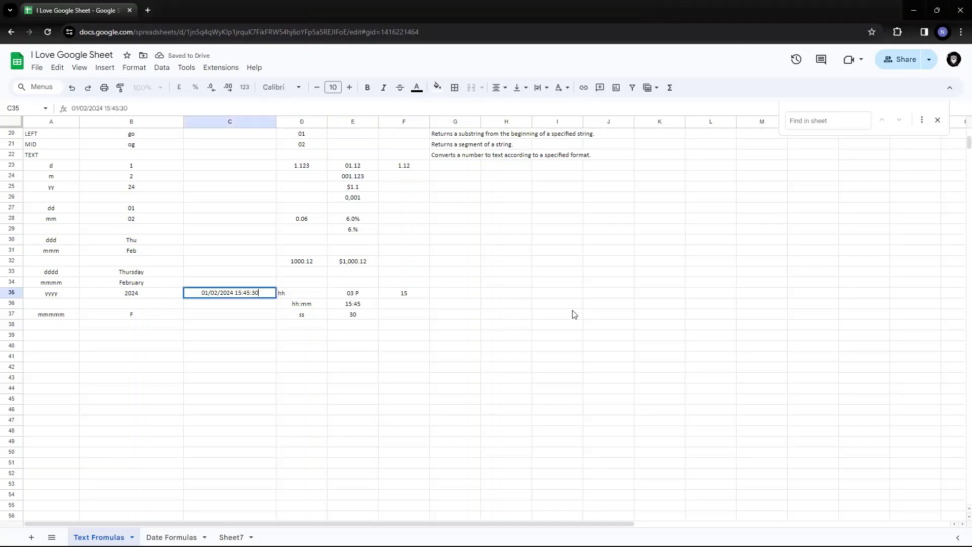
key(shift+Left)
key(shift+Left)
key(Escape)
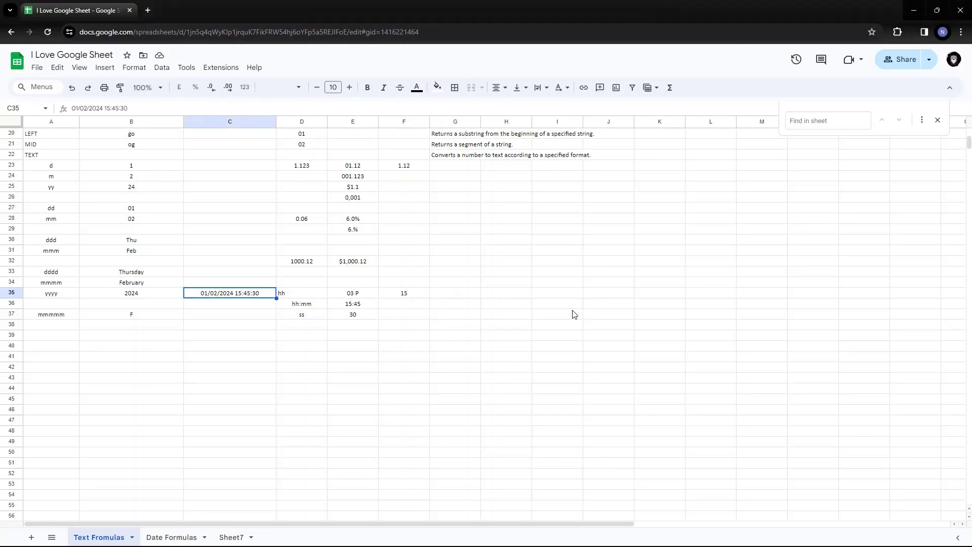
Step: Expand the marker in E35's format code so the formula reads =text(C35,"hh AM/PM")
key(Right)
key(Right)
key(Return)
key(Left)
key(Left)
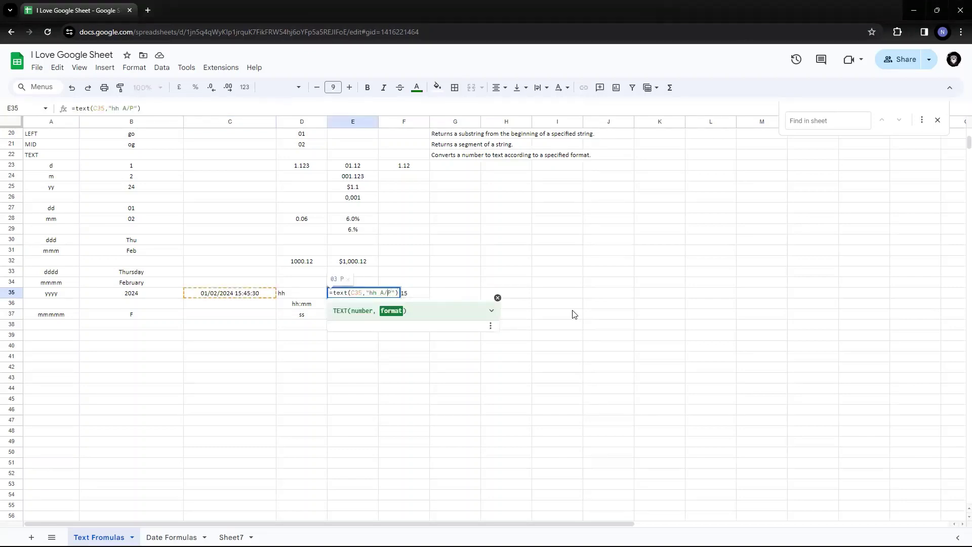
text(M/PM)
key(Return)
key(Up)
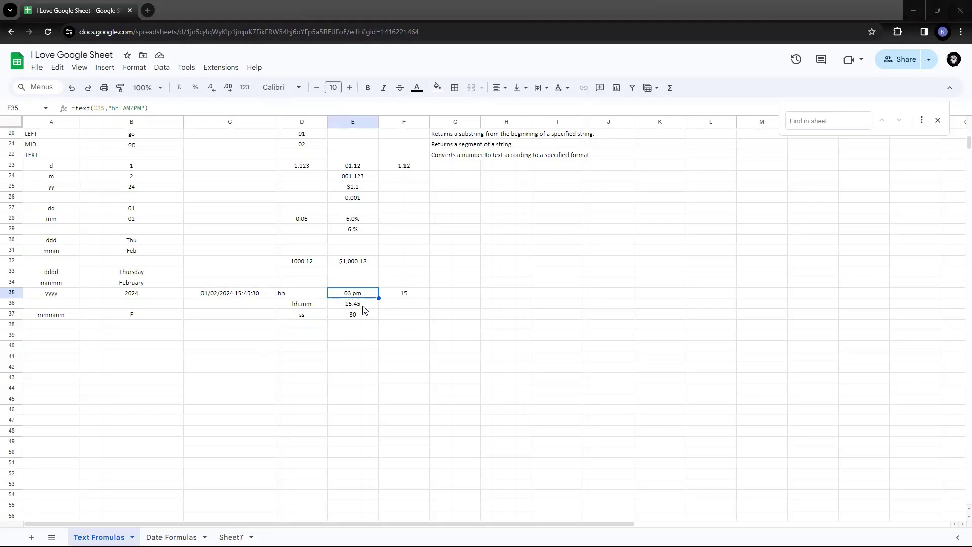
Step: Review the format codes used in E35 and F35 for 12-hour and 24-hour output
key(F2)
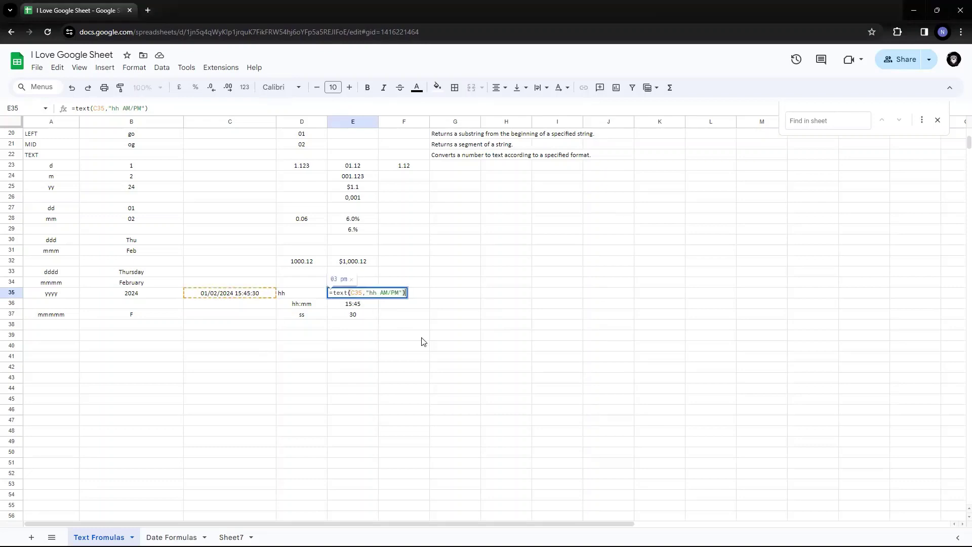
key(Escape)
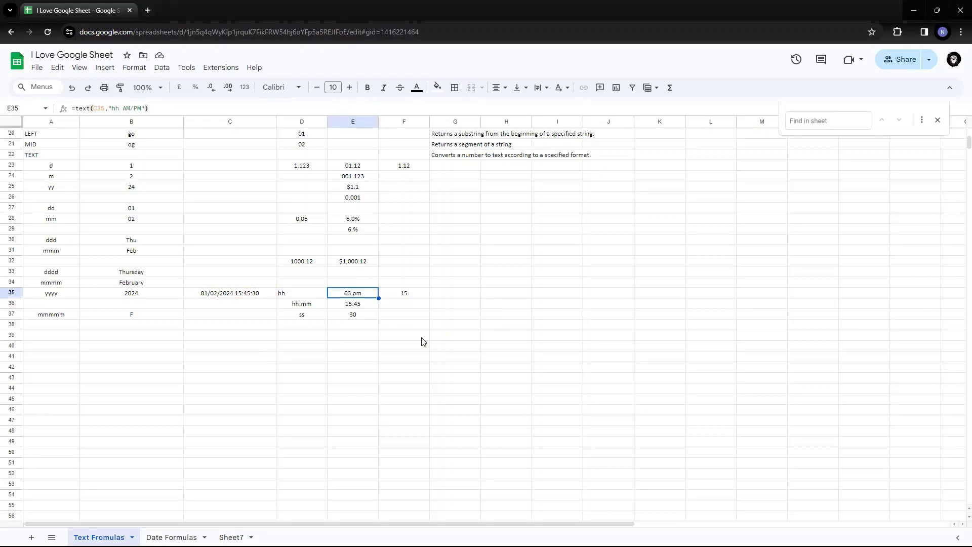
click(411, 297)
key(F2)
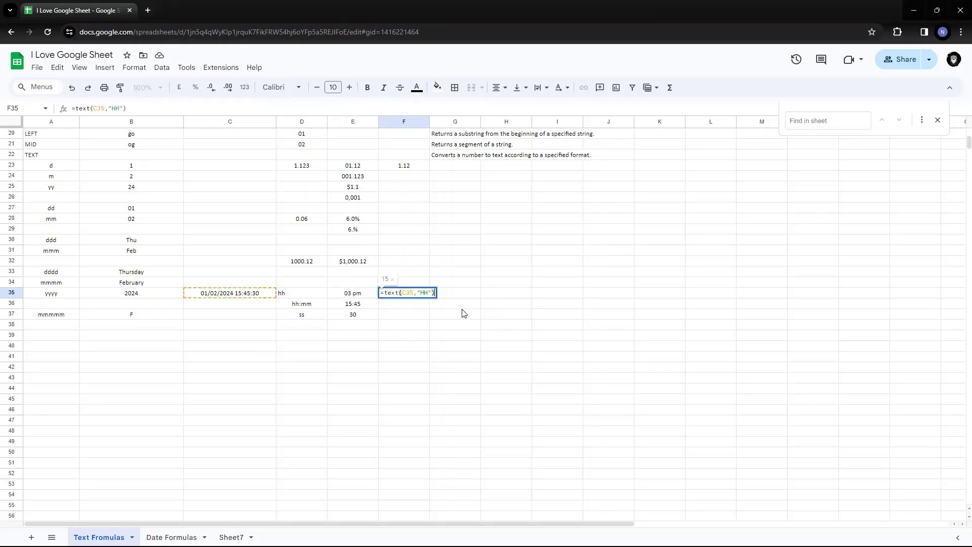
click(424, 293)
key(Escape)
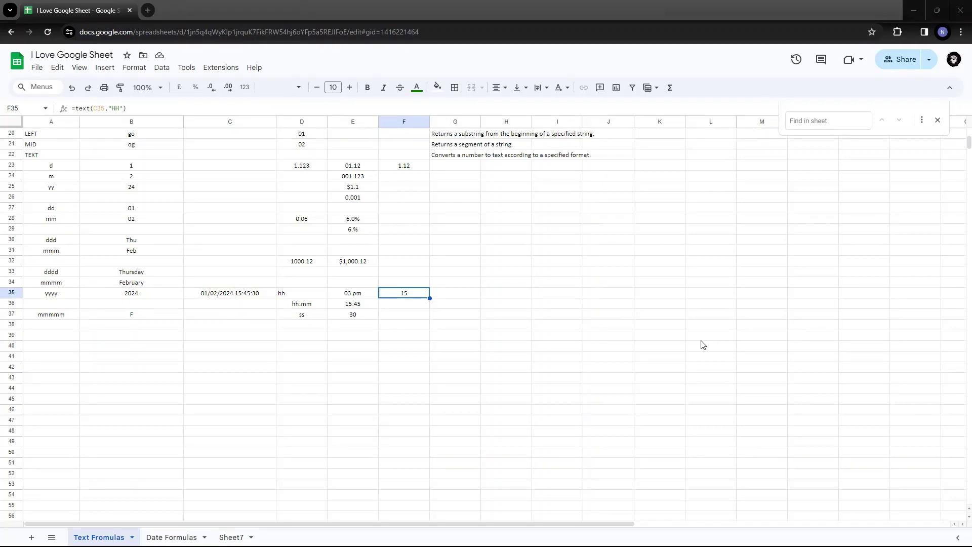
Step: Copy the formula text =text(C35,"ss") from E37 into E38
click(643, 5)
key(Left)
key(Down)
key(Down)
key(F2)
key(ctrl+a)
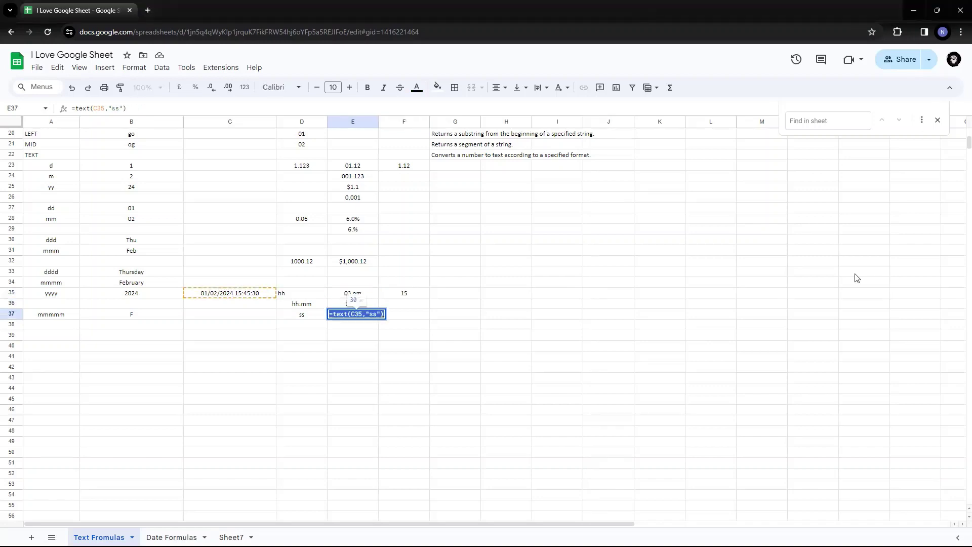
key(ctrl+c)
key(Return)
key(F2)
key(ctrl+v)
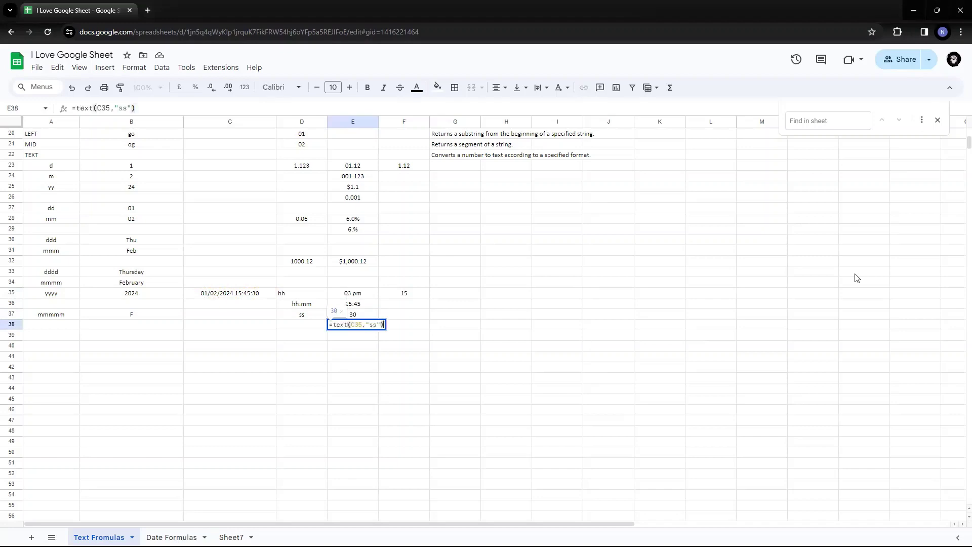
Step: Extend E38's format code with milliseconds so the formula reads =text(C35,"ss.000")
key(Left)
key(Left)
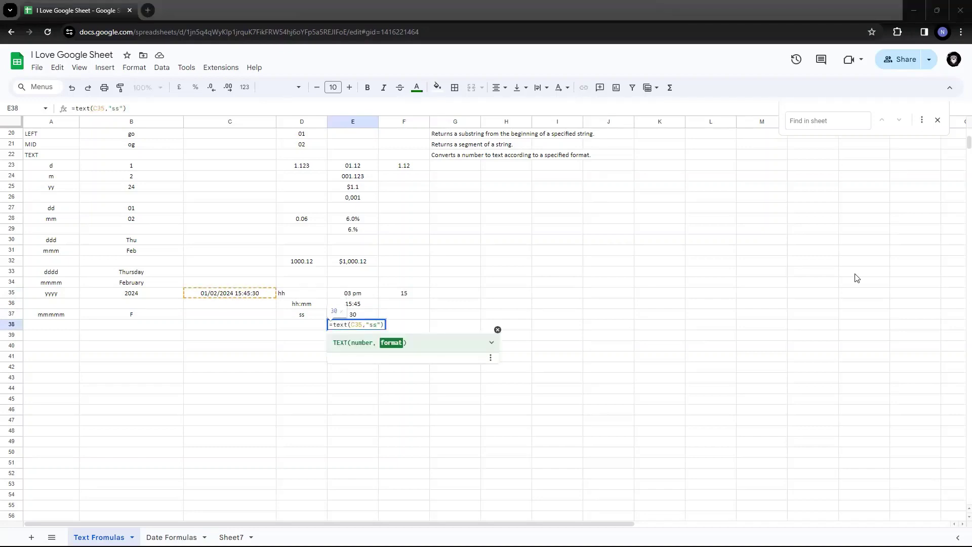
text(.000)
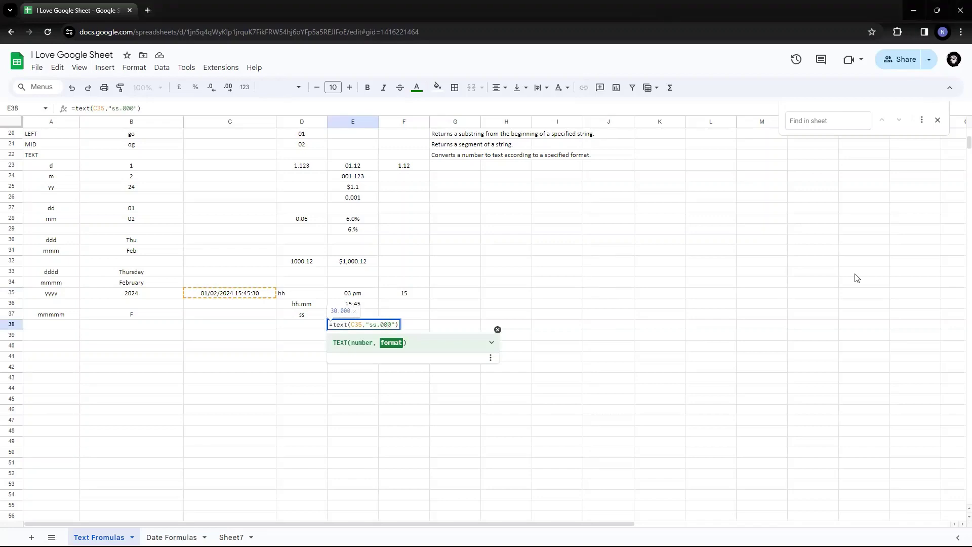
key(ctrl+Return)
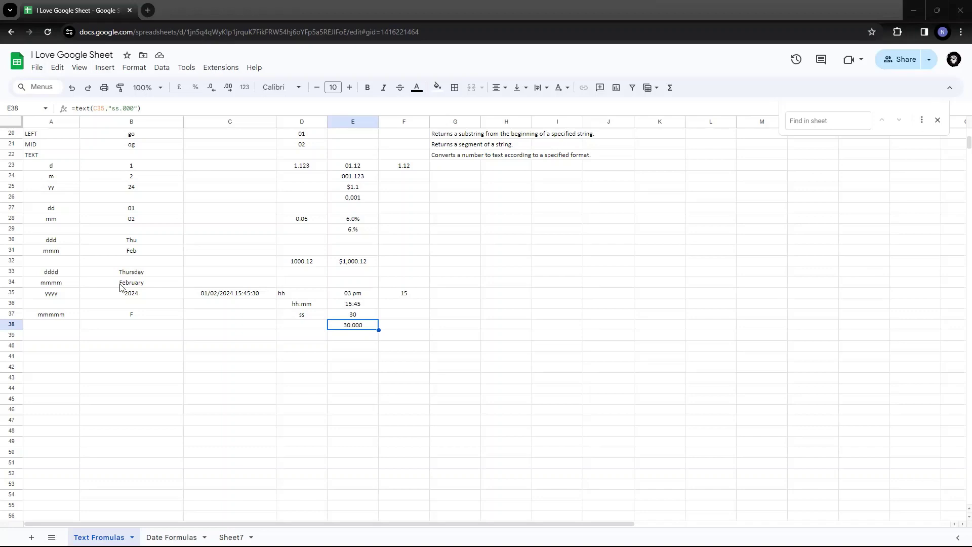
Step: Select the whole block of TEXT function examples, A22:F38
key(Up)
key(Left)
key(Left)
key(Left)
key(Left)
key(Up)
key(Up)
key(Up)
key(Up)
key(Up)
key(Up)
key(Up)
key(Up)
key(Up)
key(Up)
key(Up)
key(Up)
key(Up)
key(Up)
key(Up)
key(shift+Right)
key(shift+Right)
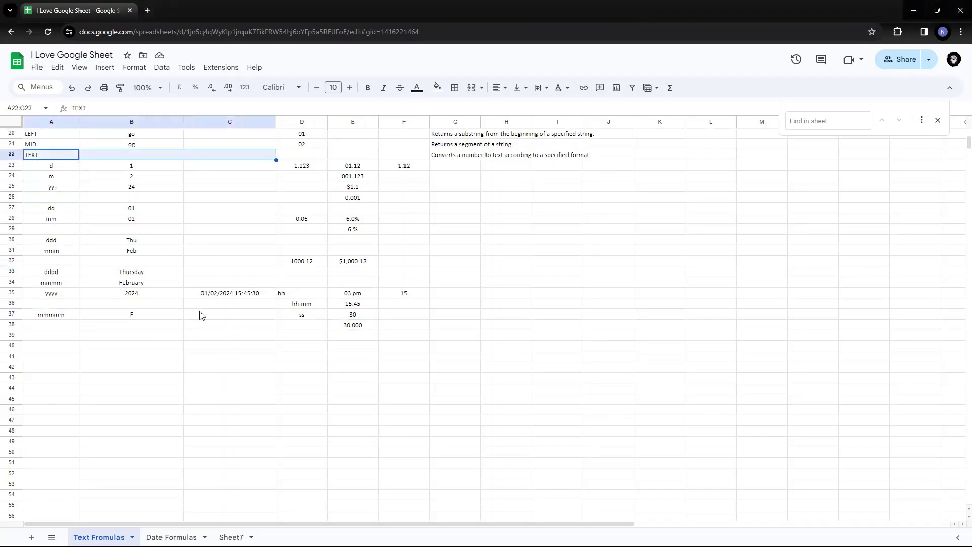
key(shift+Right)
key(shift+Right)
key(shift+Down)
key(shift+Down)
key(shift+Down)
key(shift+Down)
key(shift+Down)
key(shift+Down)
key(shift+Down)
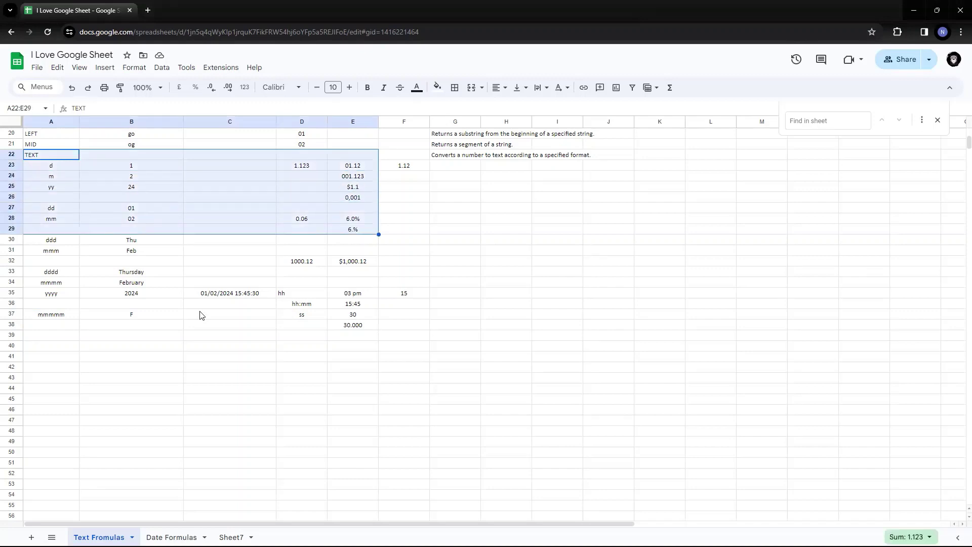
key(shift+Down)
key(shift+Down)
key(shift+Down)
key(shift+Down)
key(shift+Down)
key(shift+Down)
key(shift+Down)
key(shift+Down)
key(shift+Down)
key(shift+Right)
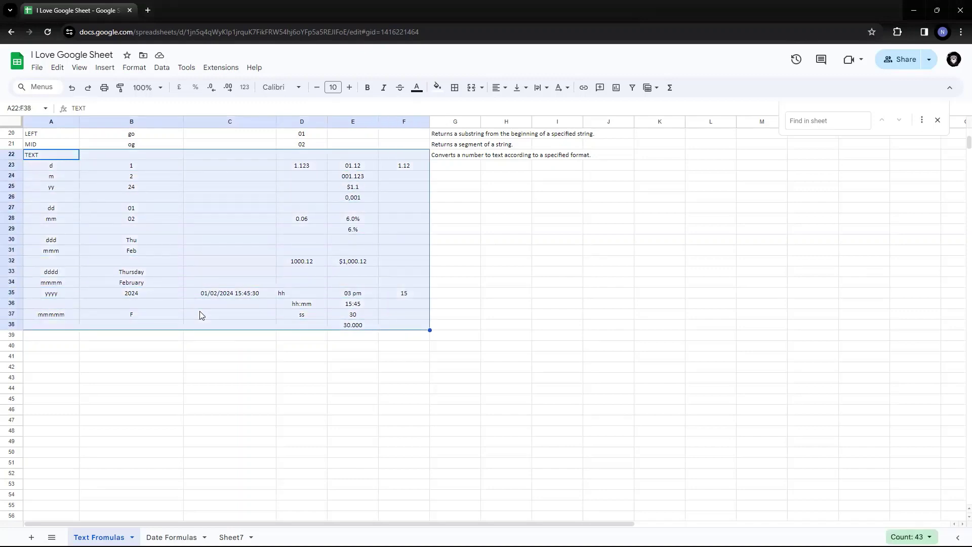